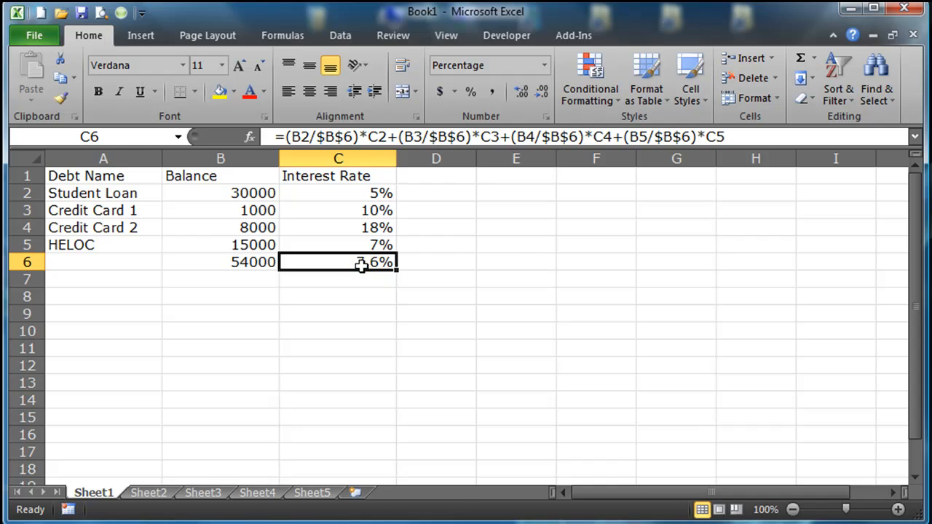
- Set the Credit Card 1 balance in B3 to 6000
{"action": "key", "text": "Escape"}
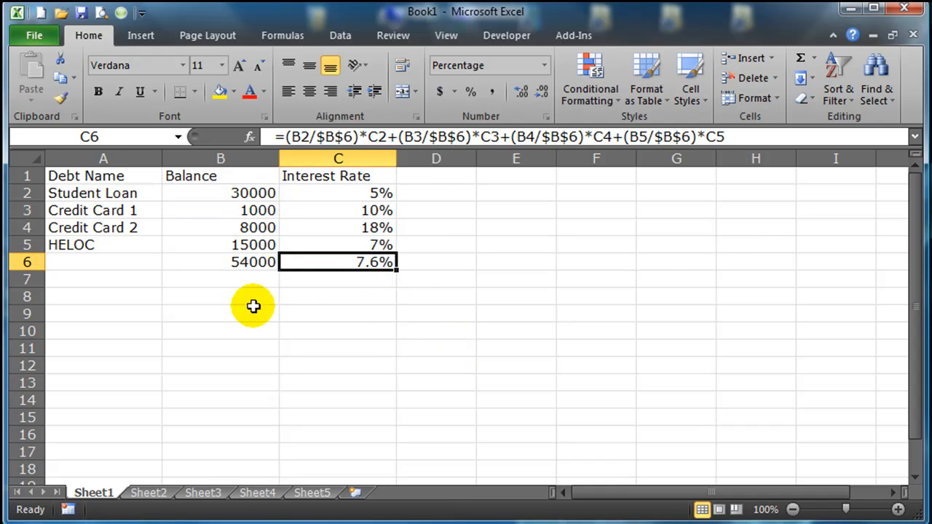
{"action": "left_click", "coordinate": [246, 209]}
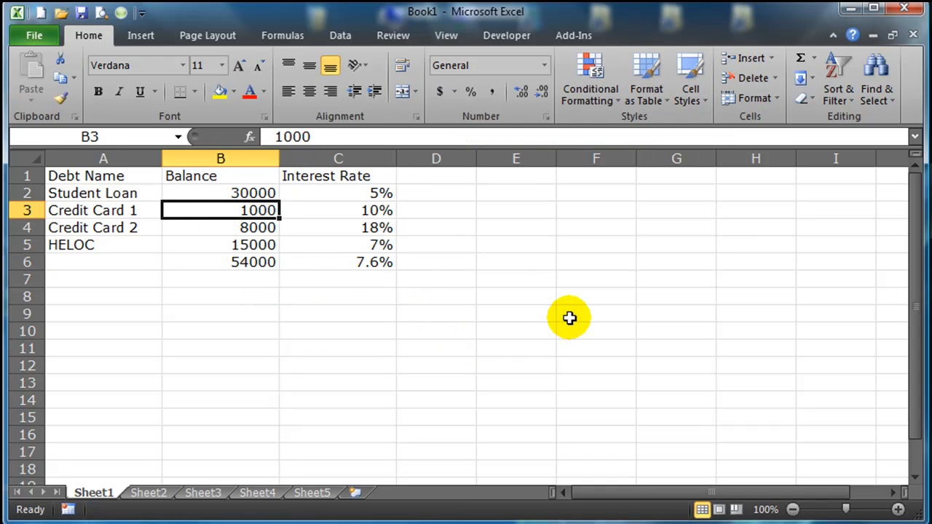
{"action": "type", "text": "6000"}
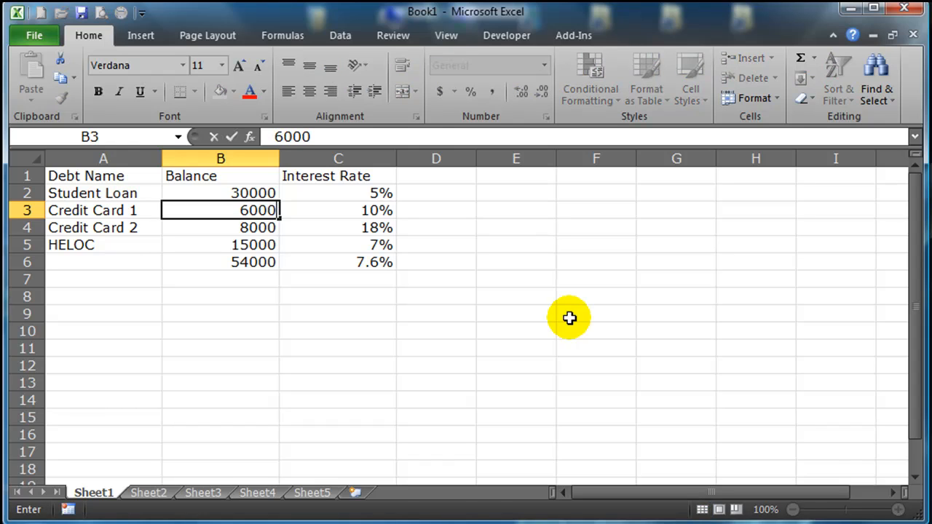
{"action": "key", "text": "Return"}
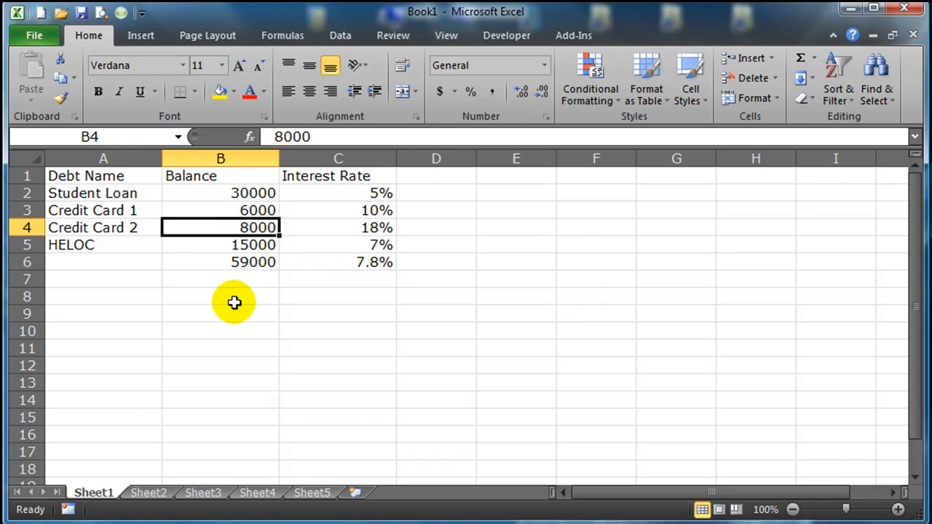
- Review the debt balances in B2:B5, the total formula in B6 and the weighted interest rate formula in C6
{"action": "left_click", "coordinate": [245, 191]}
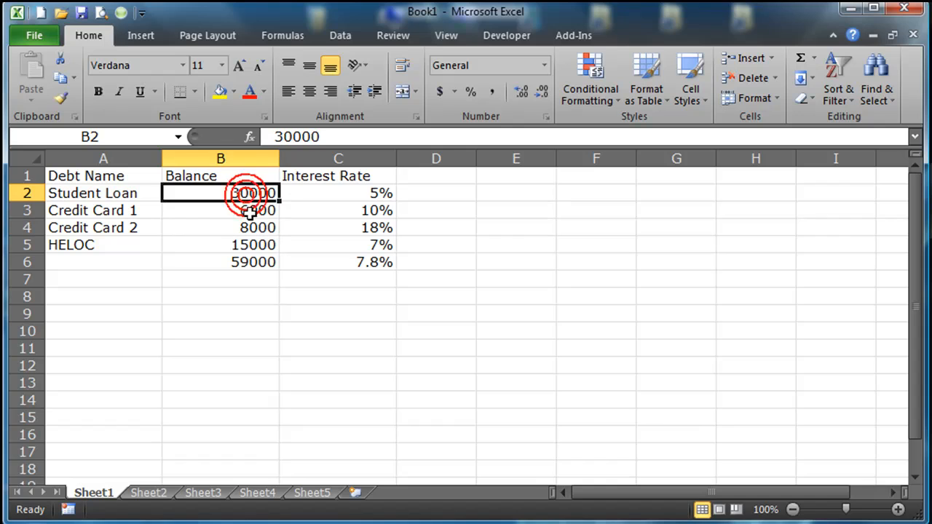
{"action": "left_click", "coordinate": [248, 210]}
{"action": "left_click", "coordinate": [249, 228]}
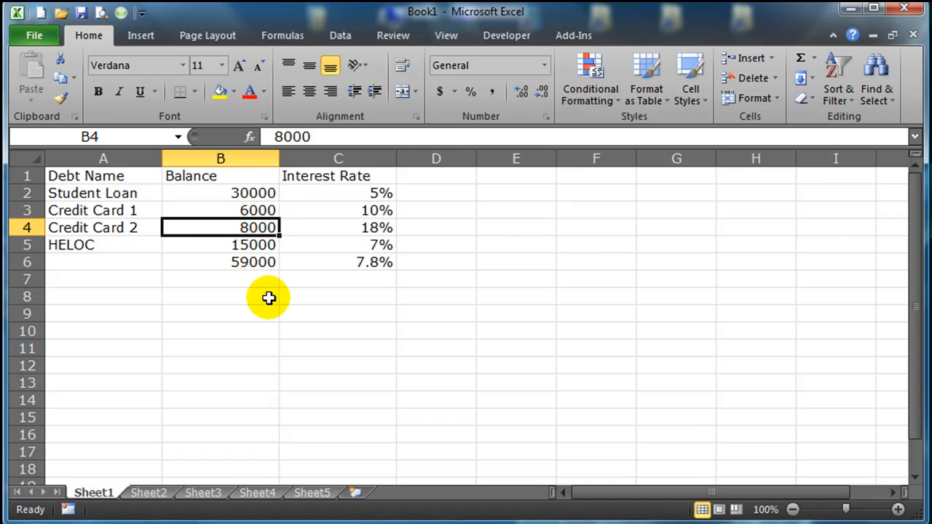
{"action": "left_click", "coordinate": [262, 246]}
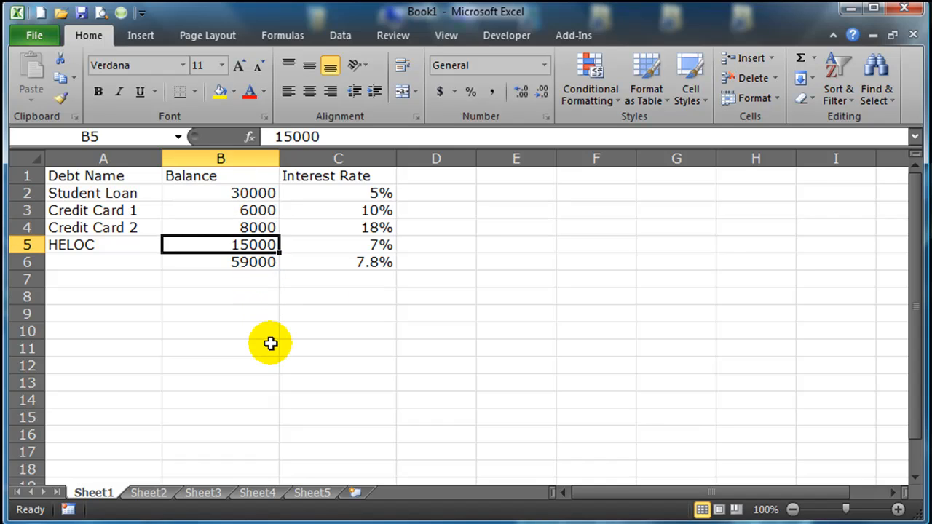
{"action": "left_click", "coordinate": [263, 264]}
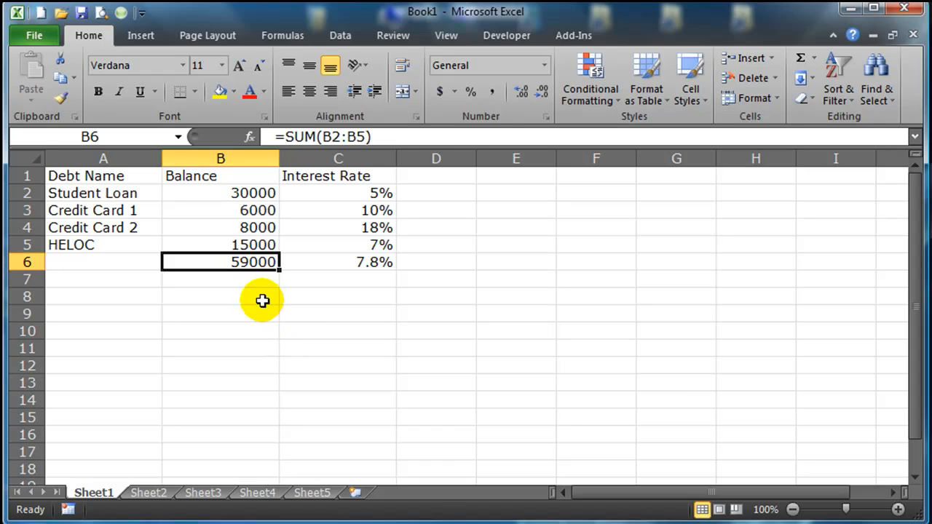
{"action": "left_click", "coordinate": [375, 267]}
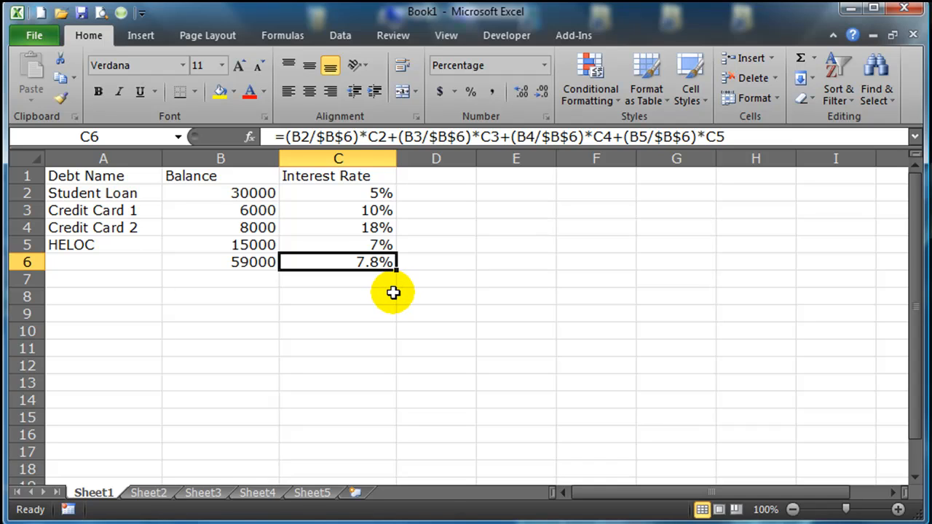
- Narrow columns A through C equally and shorten the headings in A1 and C1 to "Debt" and "Rate"
{"action": "left_click_drag", "start_coordinate": [124, 158], "coordinate": [250, 158]}
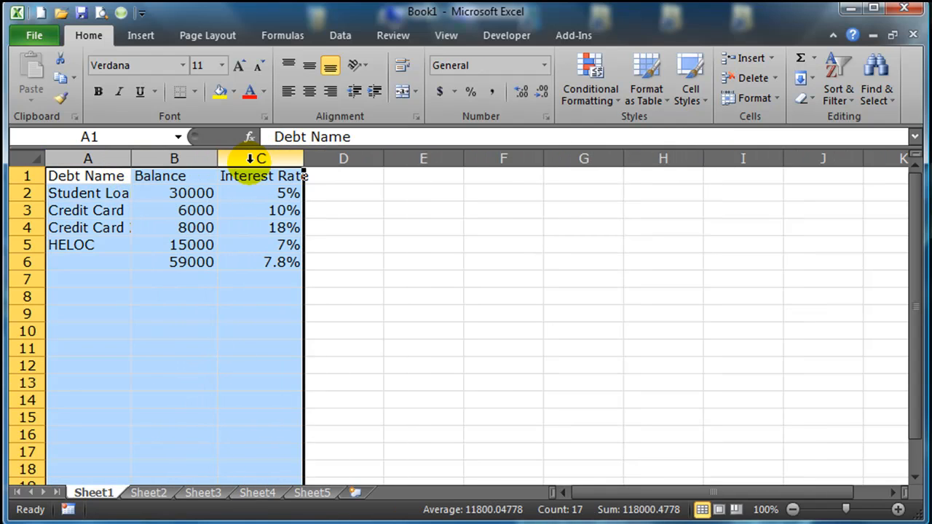
{"action": "left_click", "coordinate": [159, 345]}
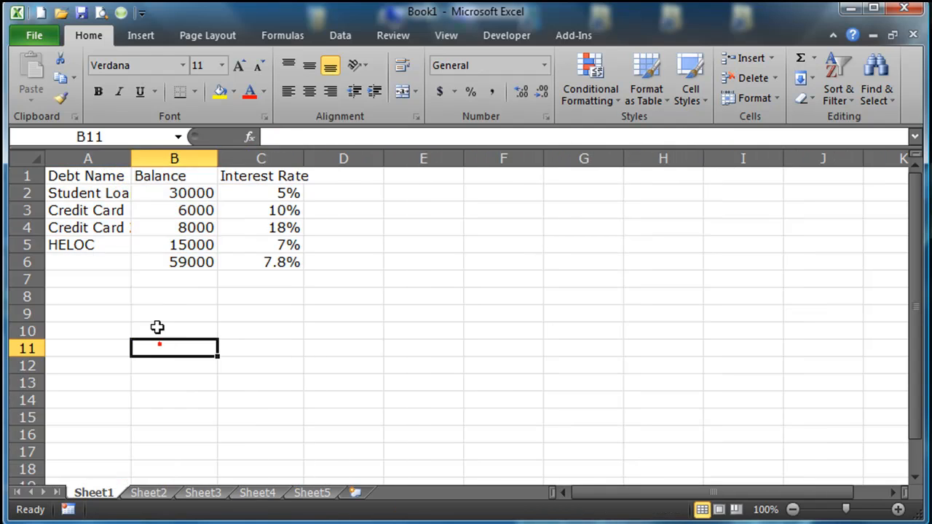
{"action": "left_click", "coordinate": [89, 180]}
{"action": "type", "text": "Debt"}
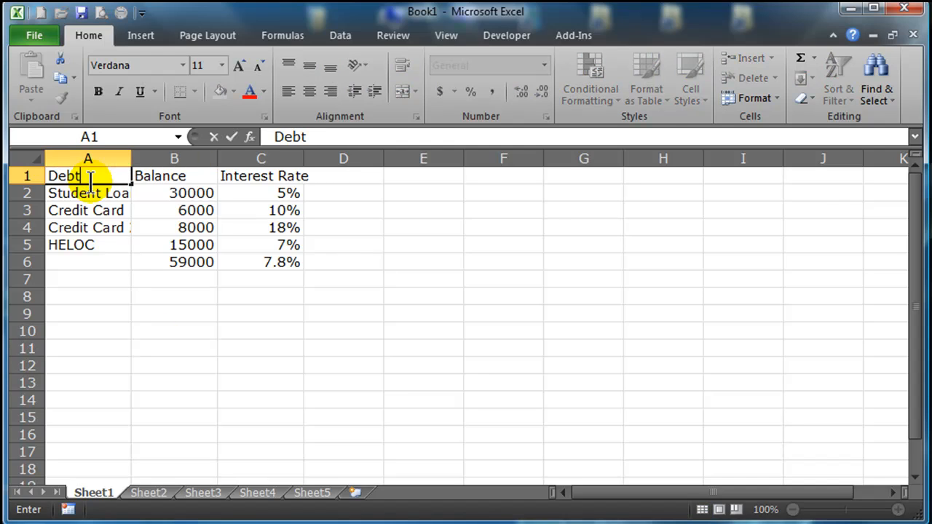
{"action": "key", "text": "Tab"}
{"action": "left_click", "coordinate": [299, 176]}
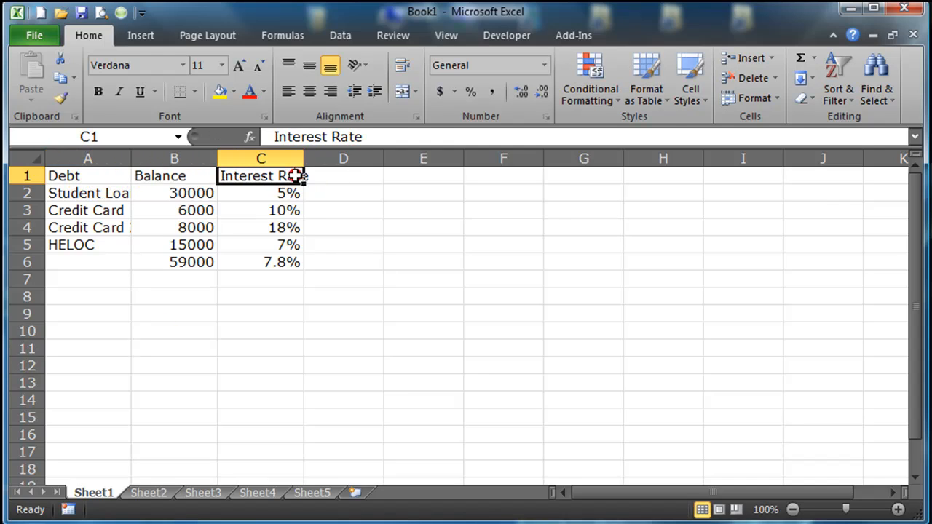
{"action": "type", "text": "Rate"}
{"action": "key", "text": "Return"}
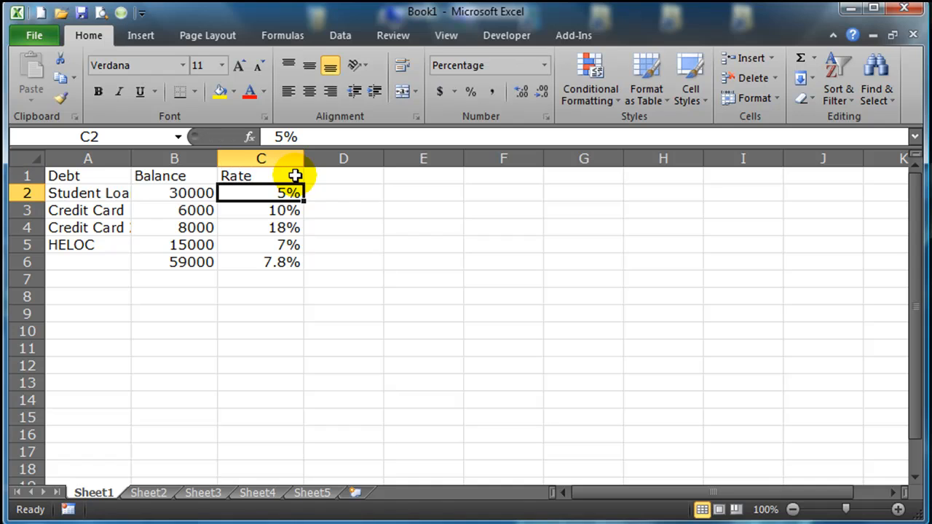
- Right-align the Balance and Rate headings in B1:C1
{"action": "left_click", "coordinate": [100, 175]}
{"action": "left_click_drag", "start_coordinate": [183, 175], "coordinate": [284, 175]}
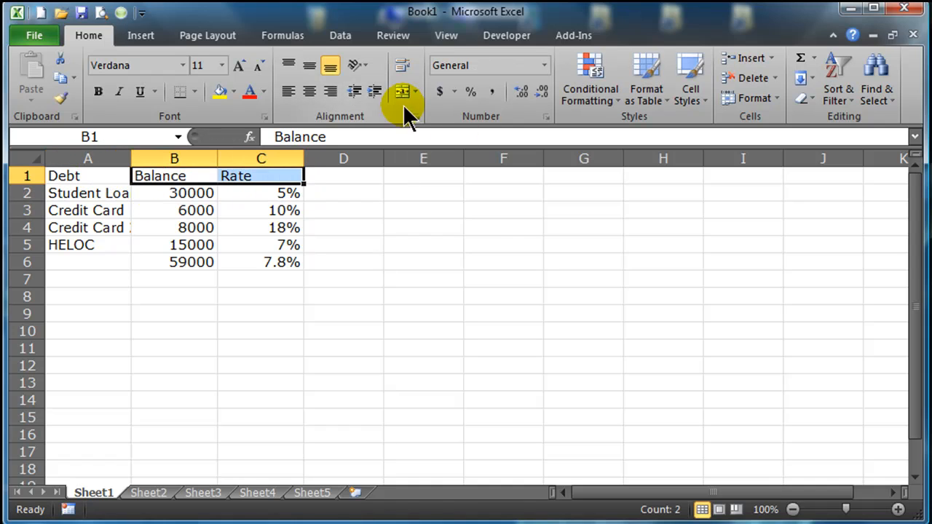
{"action": "left_click", "coordinate": [331, 91]}
{"action": "left_click", "coordinate": [360, 228]}
- Add the heading "Min Pmt" in D1 and right-align it
{"action": "left_click", "coordinate": [350, 176]}
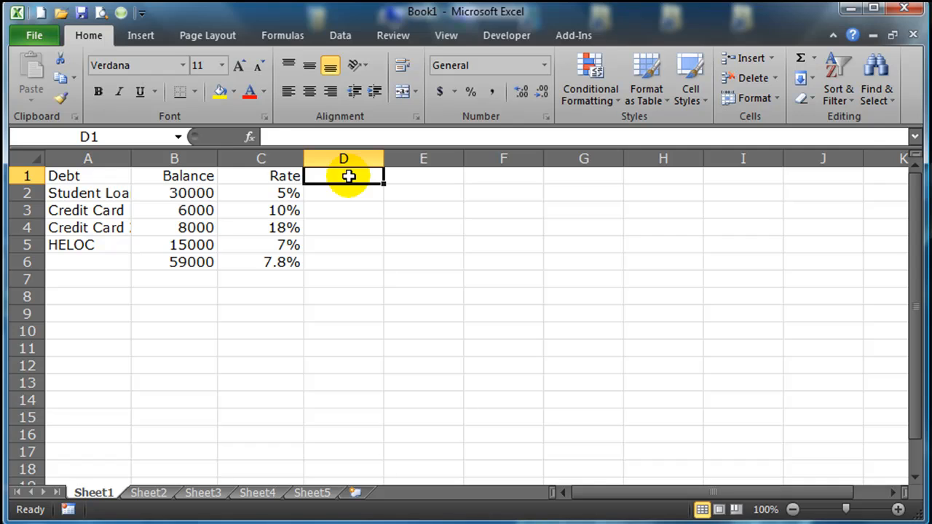
{"action": "type", "text": "Min Pmt"}
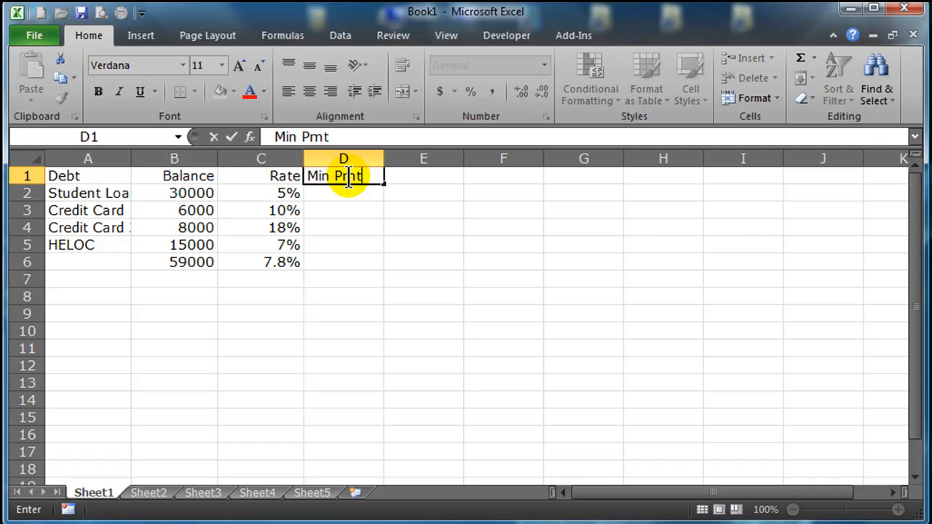
{"action": "key", "text": "Return"}
{"action": "left_click", "coordinate": [350, 175]}
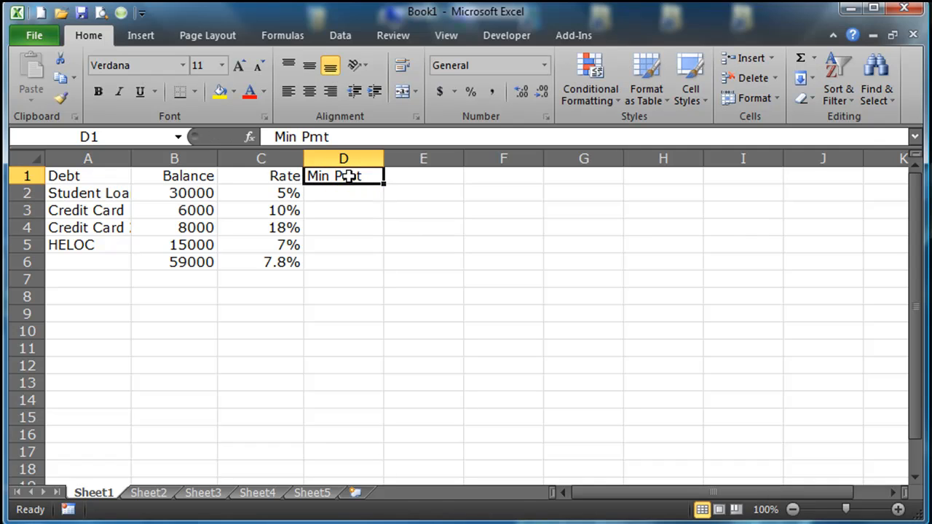
{"action": "left_click", "coordinate": [335, 93]}
{"action": "left_click", "coordinate": [358, 245]}
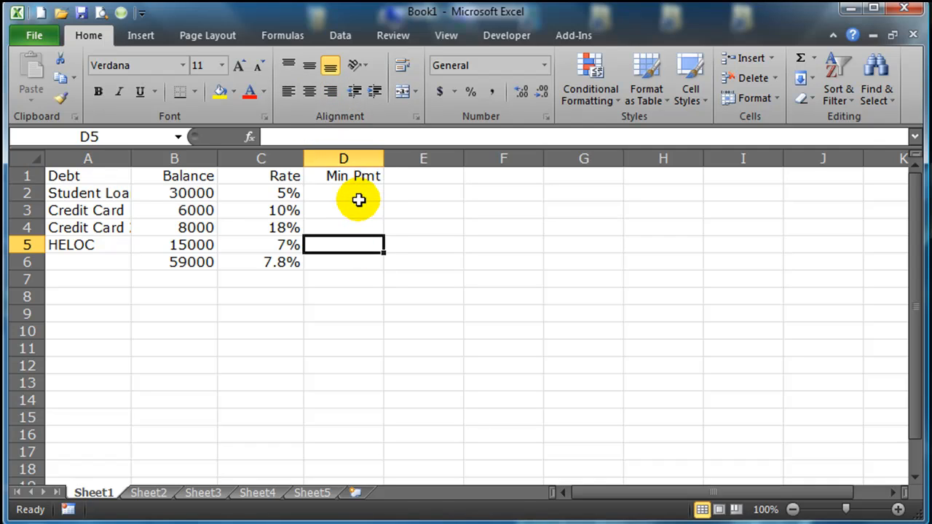
{"action": "left_click", "coordinate": [358, 198]}
{"action": "left_click", "coordinate": [359, 202]}
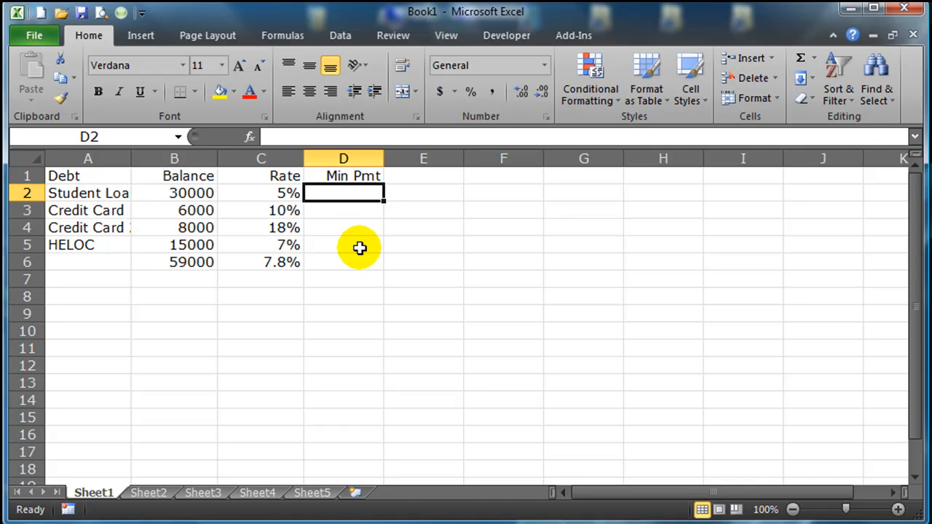
{"action": "left_click", "coordinate": [359, 248]}
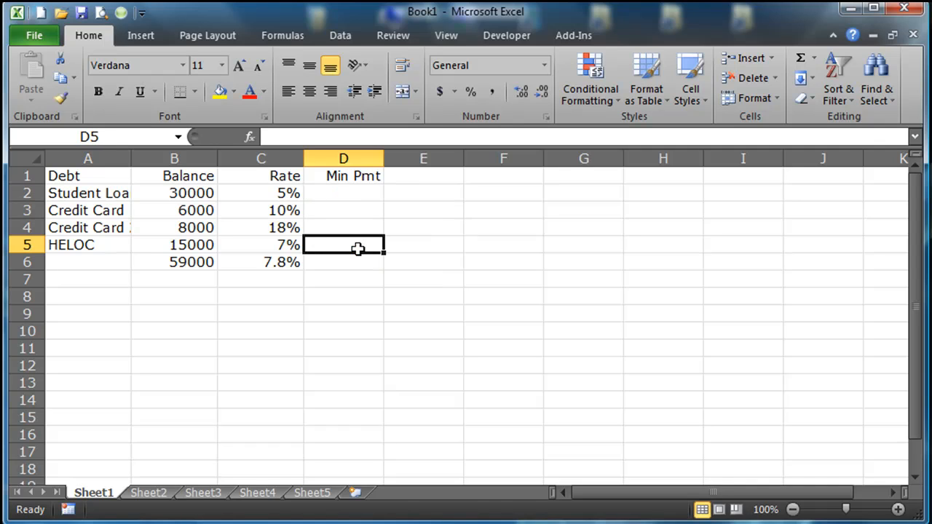
{"action": "left_click", "coordinate": [347, 210]}
{"action": "left_click", "coordinate": [350, 225]}
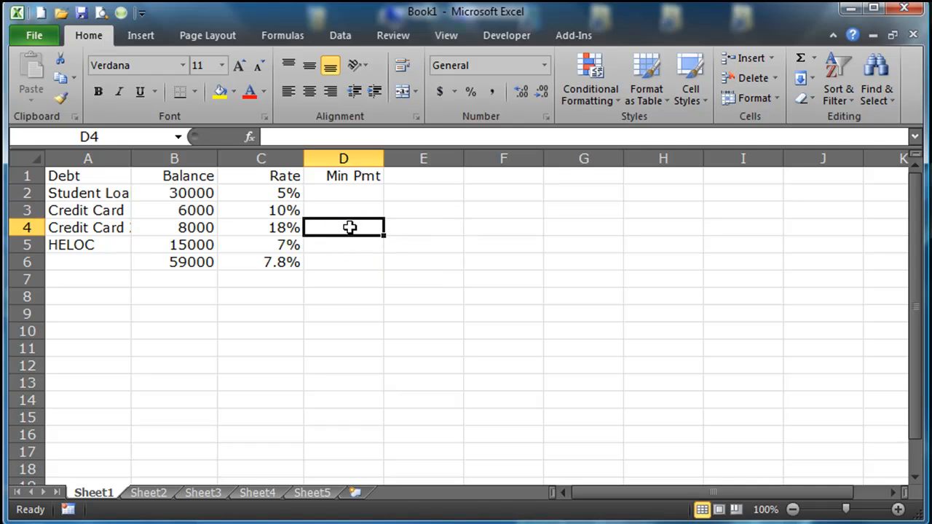
{"action": "left_click", "coordinate": [347, 215]}
{"action": "left_click", "coordinate": [348, 225]}
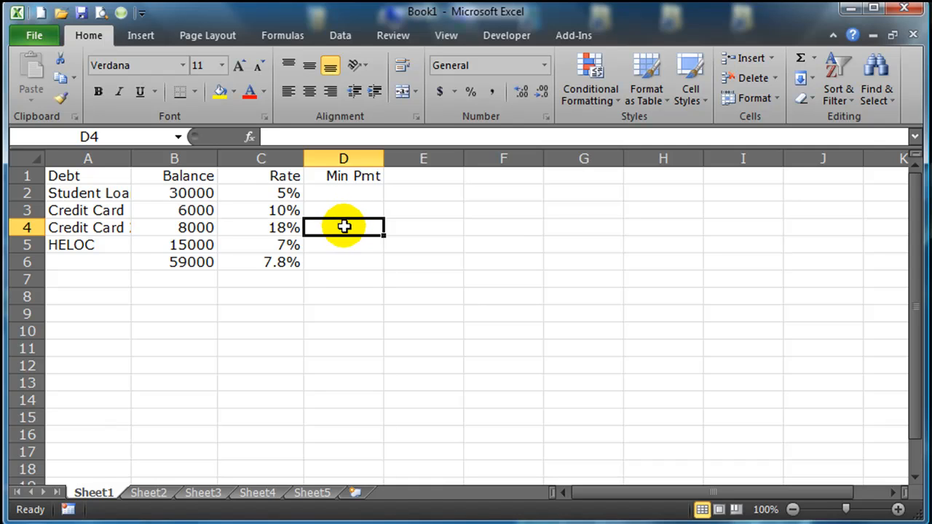
{"action": "left_click", "coordinate": [350, 194]}
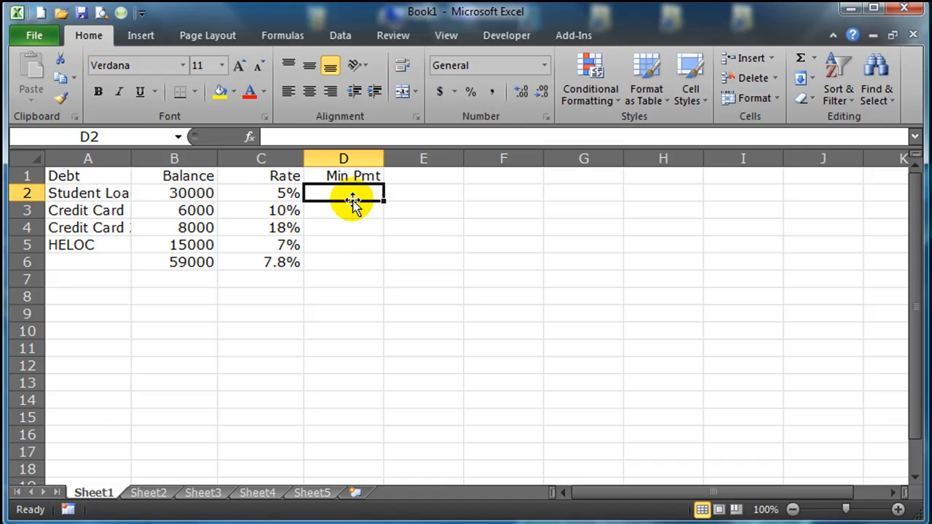
{"action": "left_click", "coordinate": [353, 243]}
{"action": "left_click", "coordinate": [345, 199]}
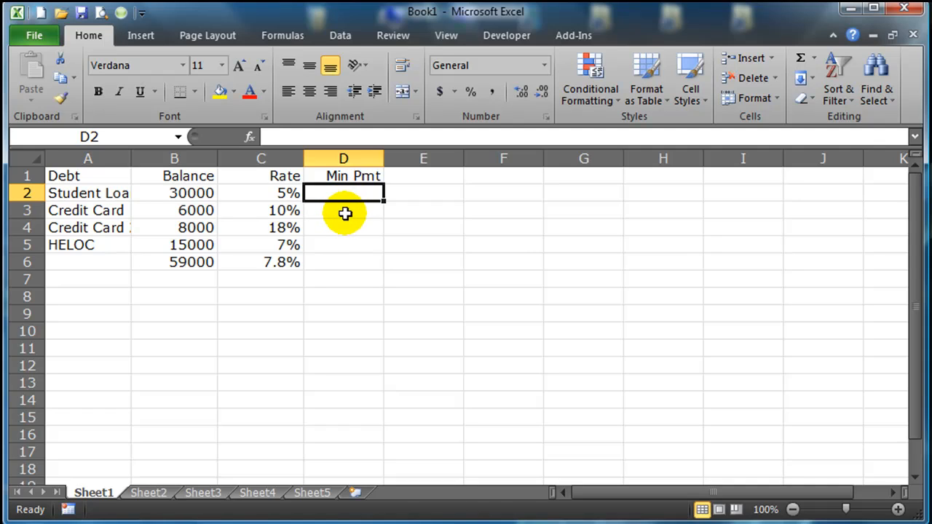
{"action": "left_click", "coordinate": [354, 225]}
- Calculate the student loan's monthly minimum payment in D2 with =PMT(C2/12,15*12,-B2), using a 15-year term
{"action": "left_click", "coordinate": [352, 193]}
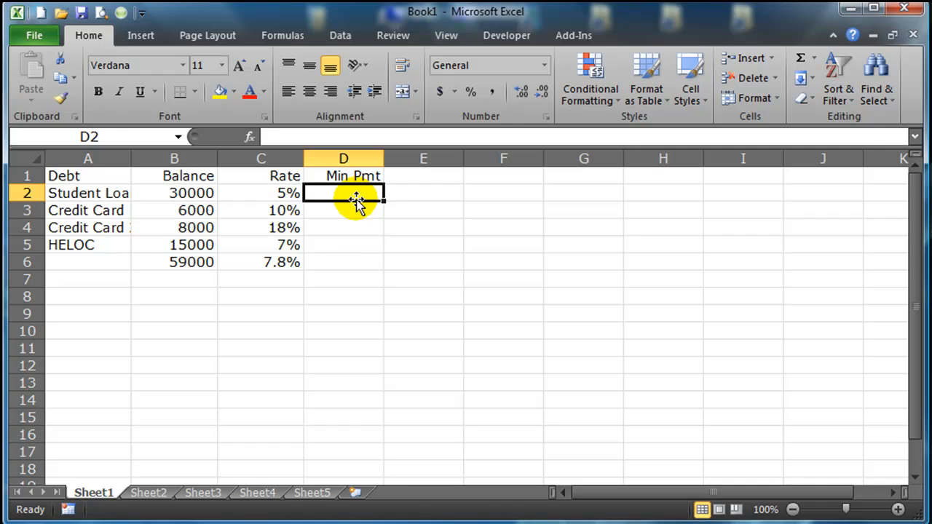
{"action": "type", "text": "=pmt("}
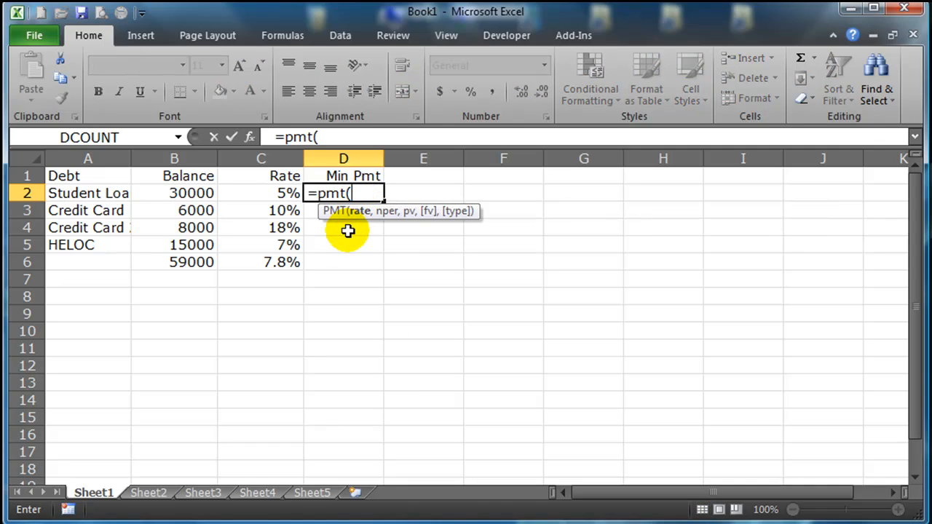
{"action": "left_click", "coordinate": [273, 193]}
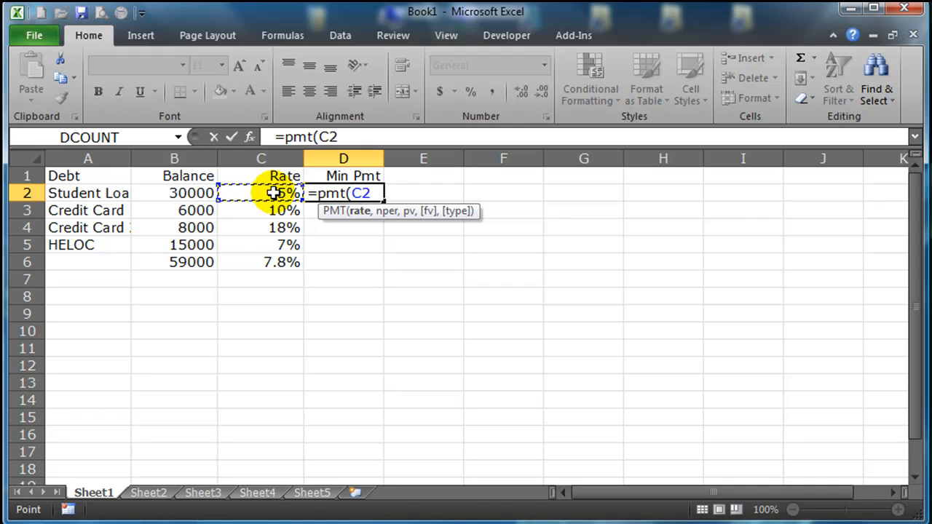
{"action": "type", "text": "/12"}
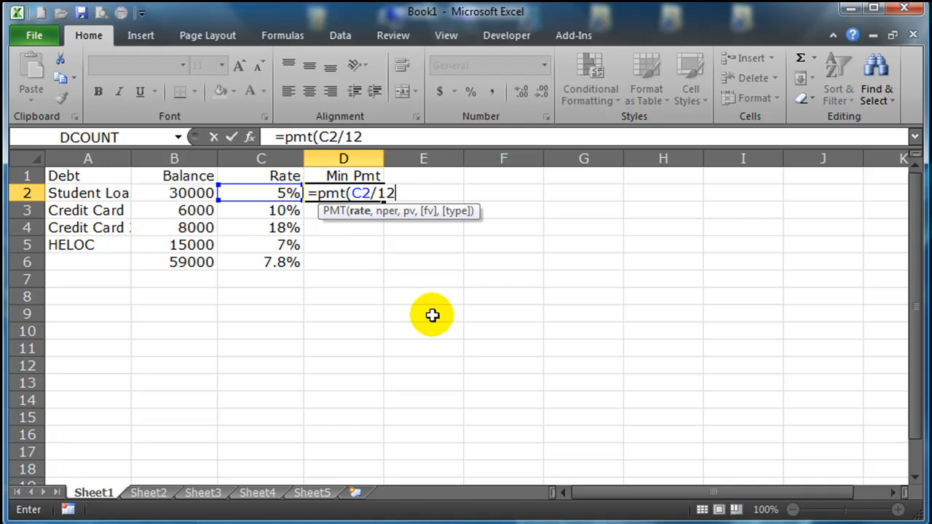
{"action": "type", "text": ","}
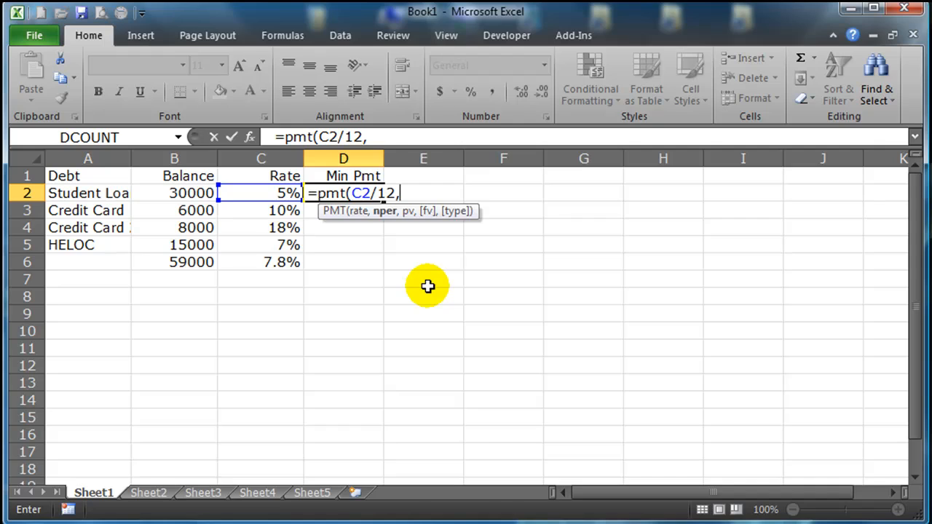
{"action": "type", "text": "15*12"}
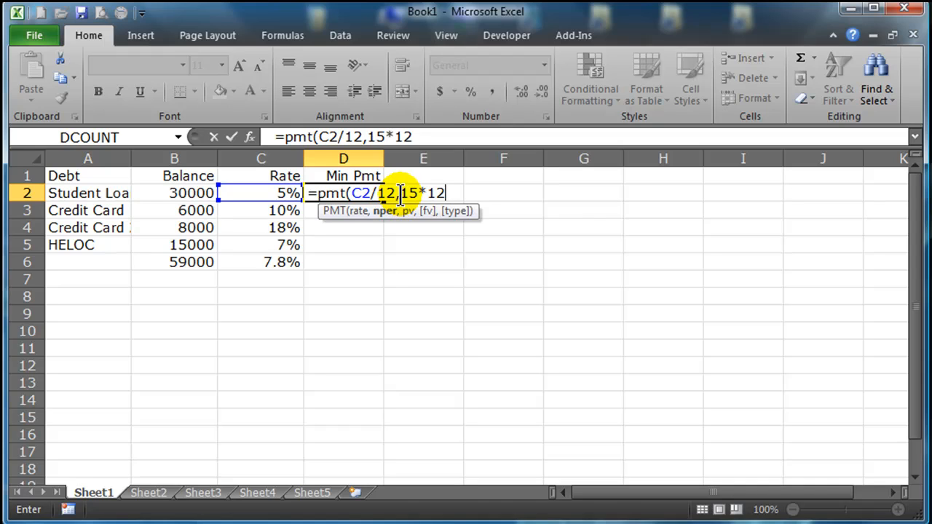
{"action": "left_click", "coordinate": [446, 193]}
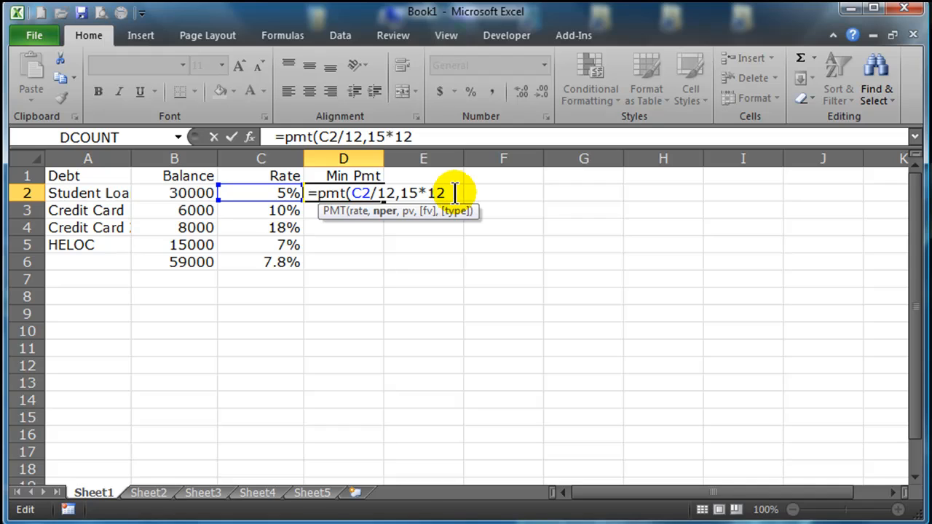
{"action": "type", "text": ",-"}
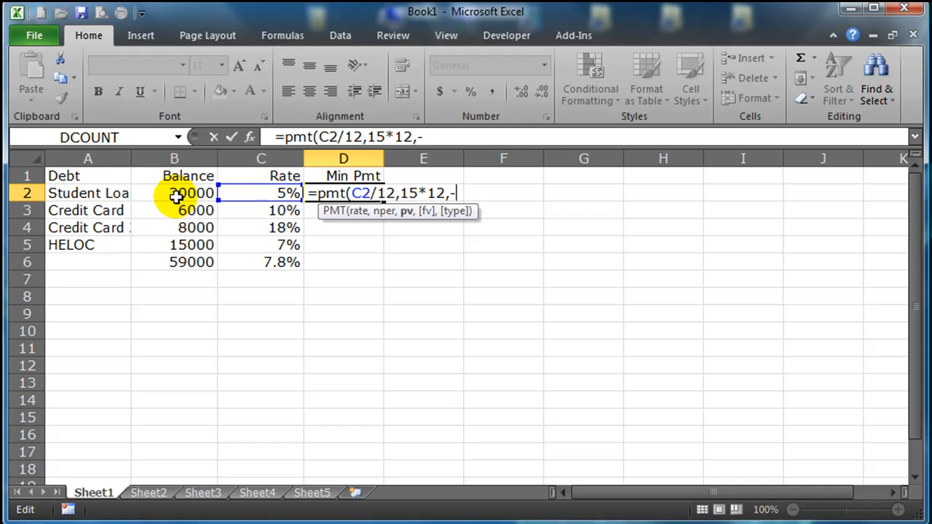
{"action": "left_click", "coordinate": [179, 194]}
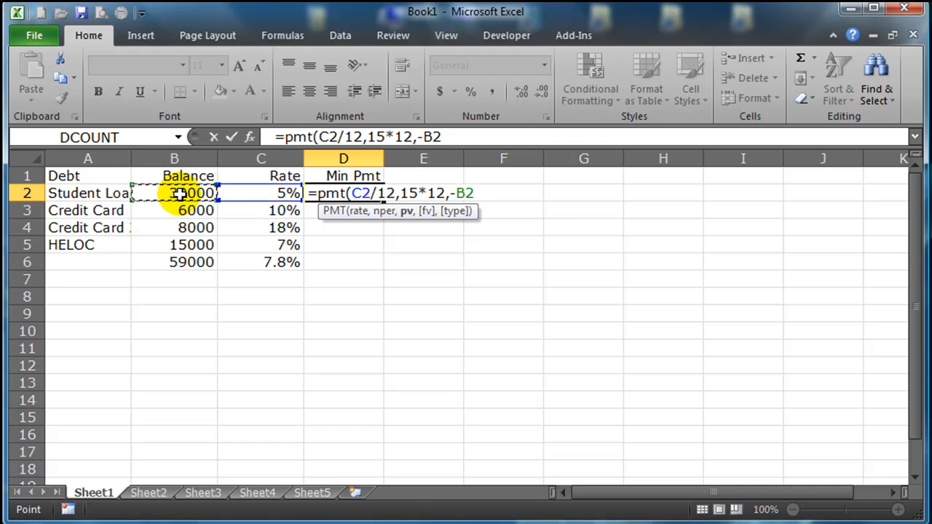
{"action": "type", "text": ")"}
{"action": "key", "text": "Return"}
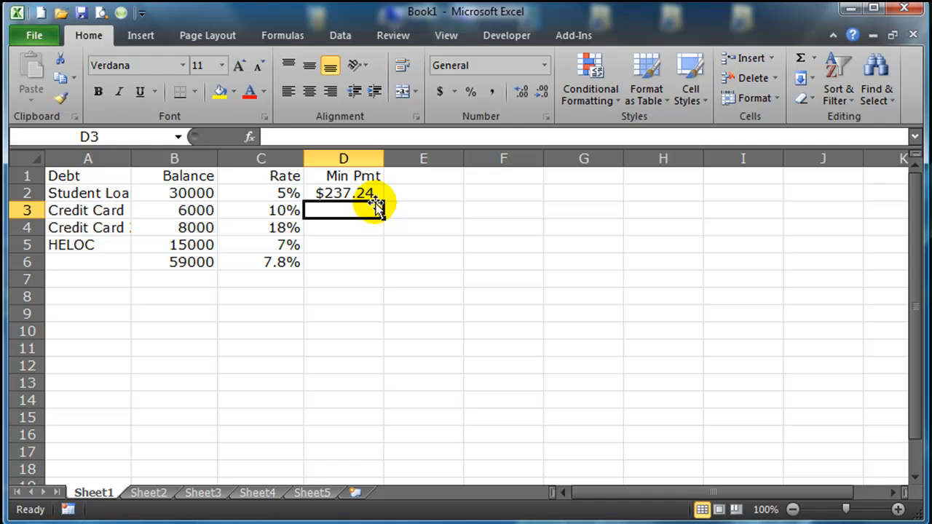
- Test the payment formula with student loan balances of 2000 and 20000 in B2, and restore the balance to 30000
{"action": "left_click", "coordinate": [360, 228]}
{"action": "left_click", "coordinate": [361, 193]}
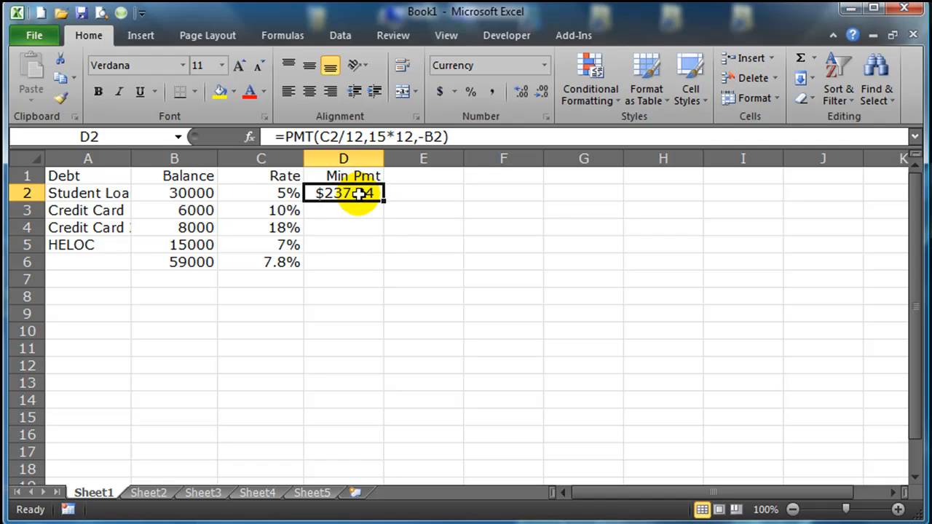
{"action": "left_click", "coordinate": [196, 193]}
{"action": "type", "text": "2000"}
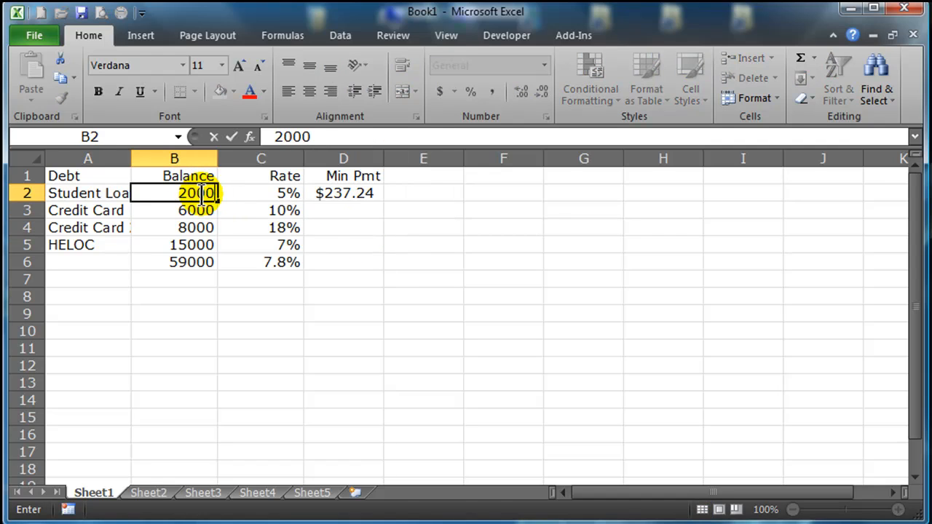
{"action": "key", "text": "Return"}
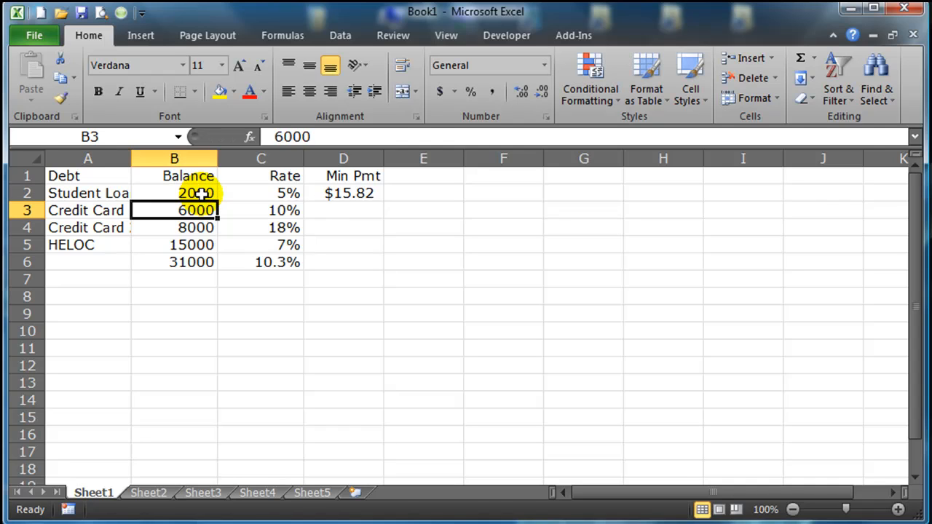
{"action": "left_click", "coordinate": [201, 193]}
{"action": "type", "text": "20000"}
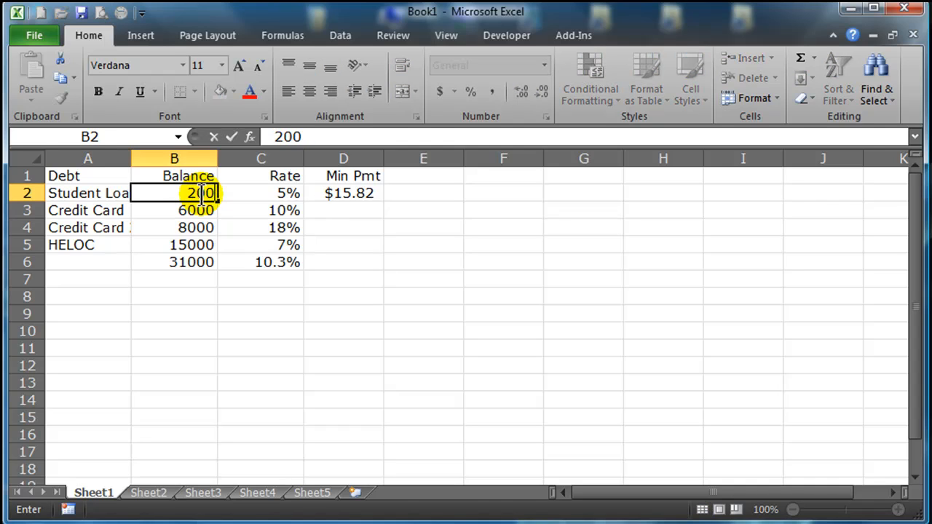
{"action": "key", "text": "Return"}
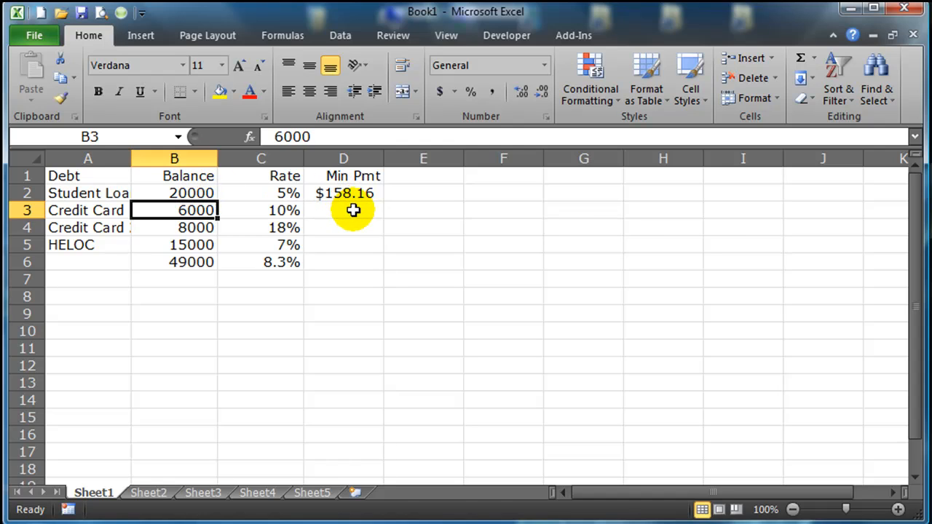
{"action": "left_click", "coordinate": [184, 194]}
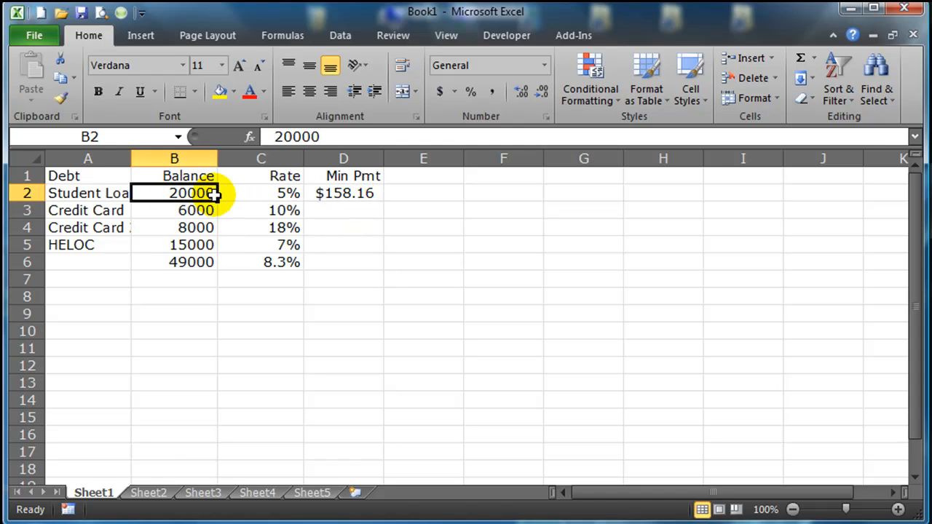
{"action": "type", "text": "30000"}
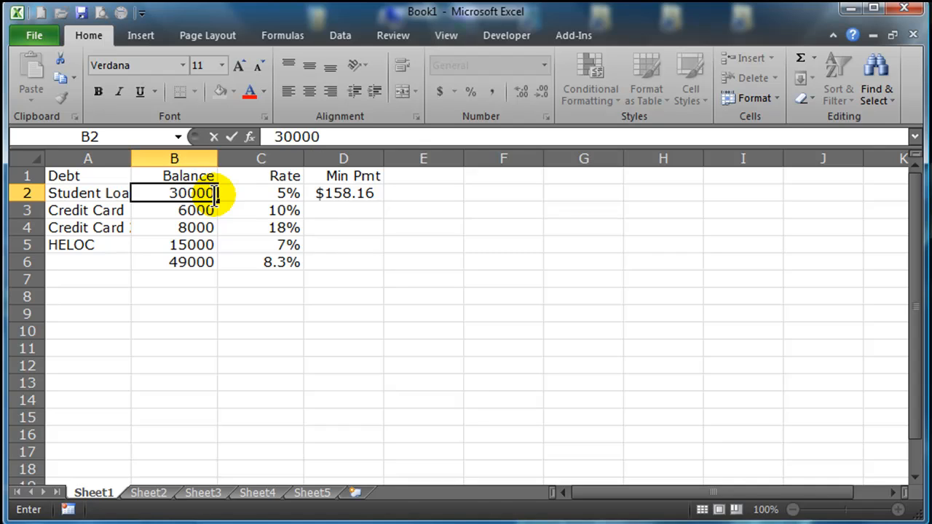
{"action": "key", "text": "Return"}
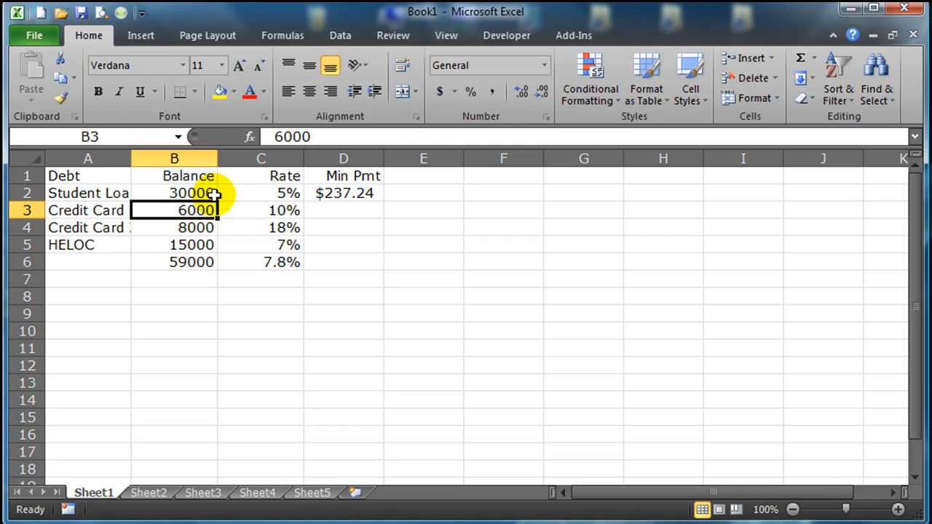
- Convert the student loan's PMT formula in D2 to a fixed value by copying it and pasting values only
{"action": "left_click", "coordinate": [348, 245]}
{"action": "left_click", "coordinate": [345, 193]}
{"action": "left_click", "coordinate": [345, 193]}
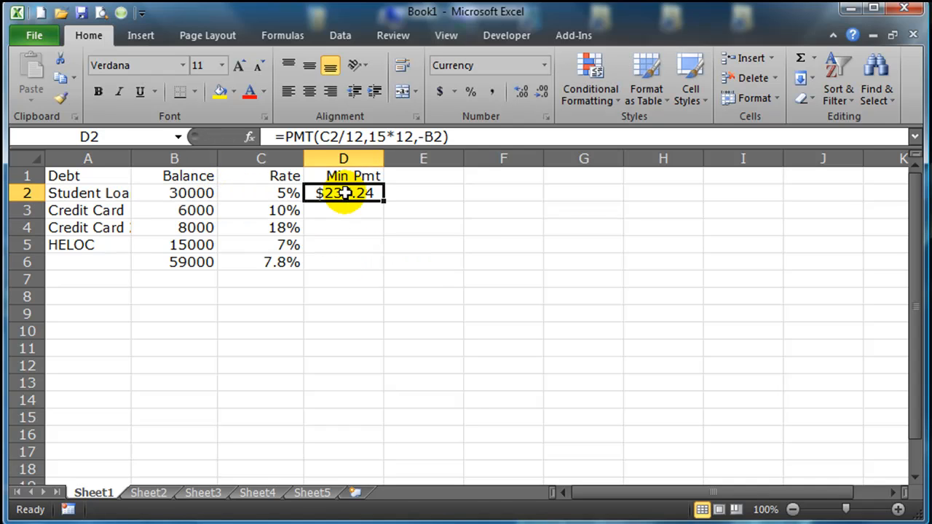
{"action": "key", "text": "ctrl+c"}
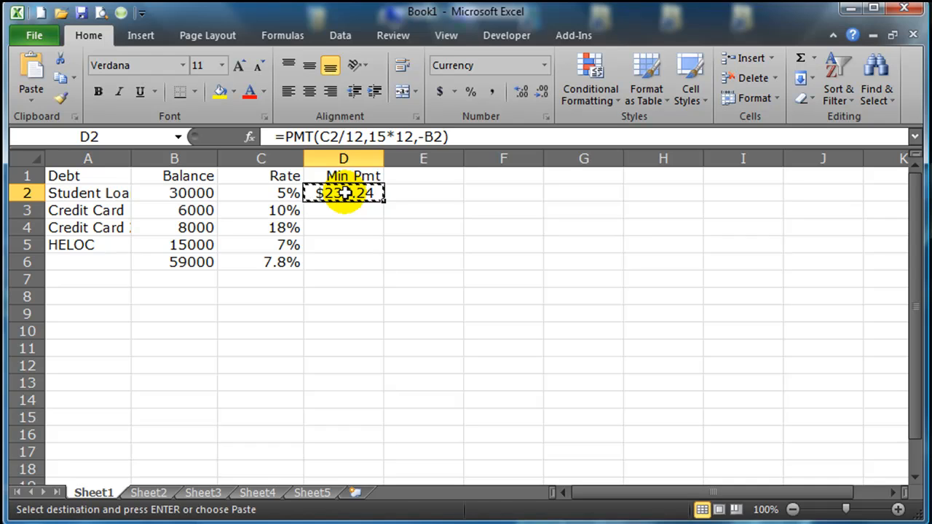
{"action": "left_click", "coordinate": [22, 96]}
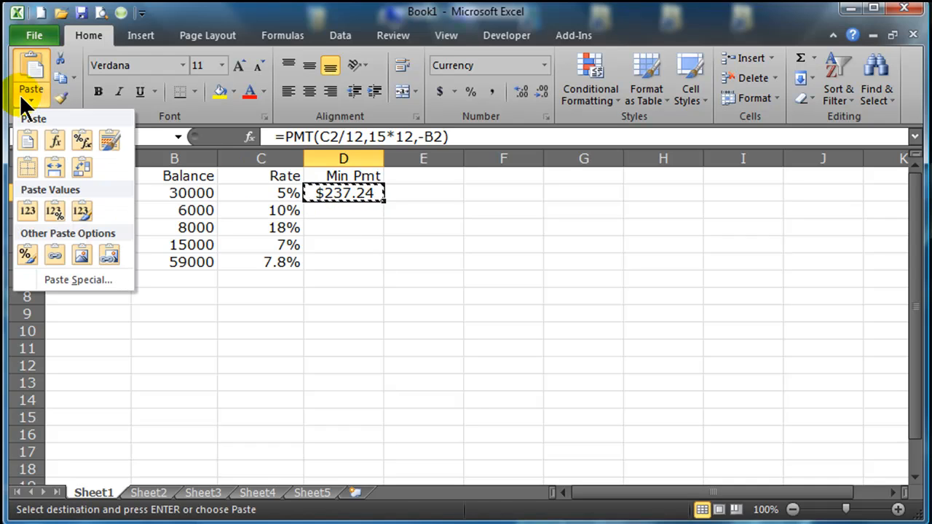
{"action": "left_click", "coordinate": [28, 211]}
{"action": "left_click", "coordinate": [360, 240]}
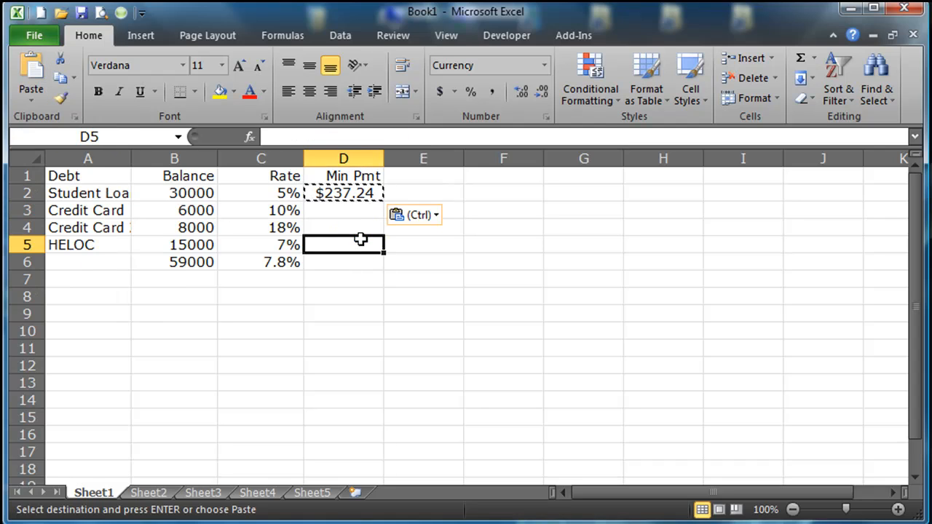
{"action": "key", "text": "Escape"}
{"action": "left_click", "coordinate": [357, 194]}
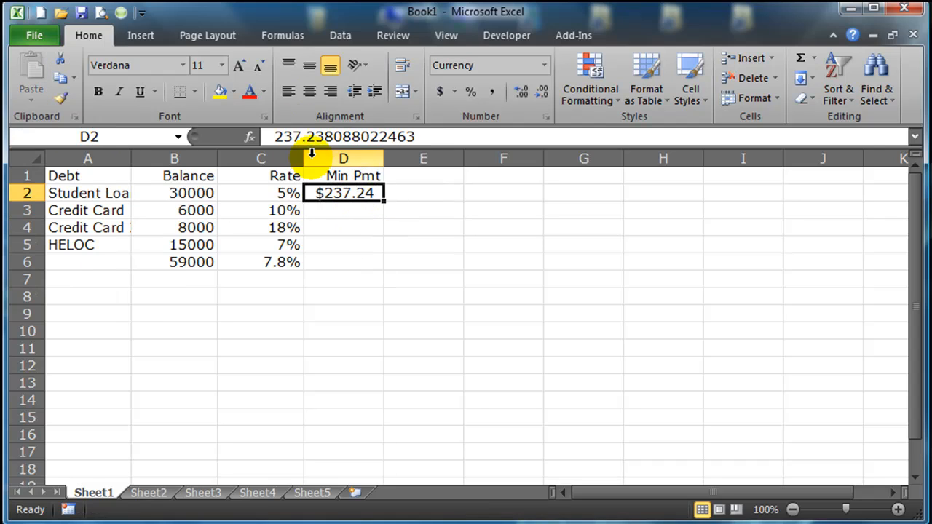
{"action": "left_click", "coordinate": [346, 229]}
{"action": "left_click", "coordinate": [342, 193]}
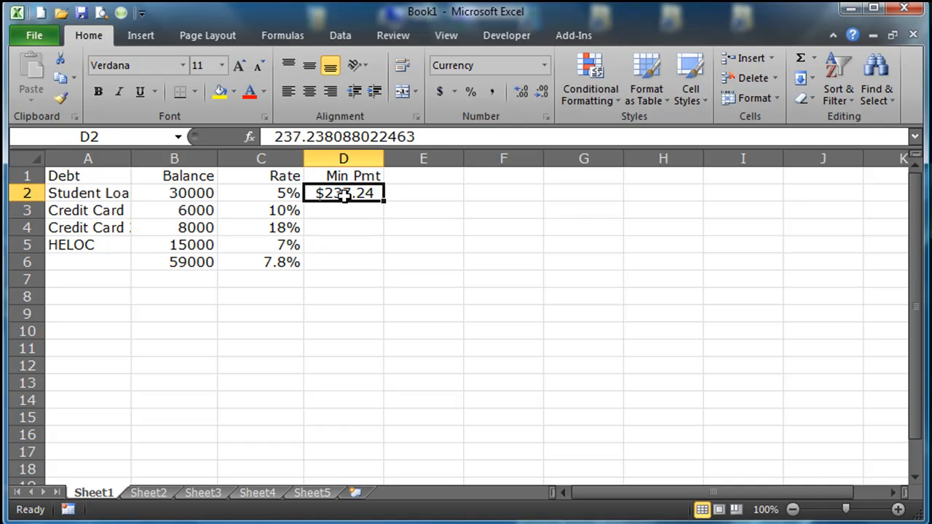
- Test the fixed payment with a student loan balance of 5000 in B2, and restore the balance to 30000
{"action": "left_click", "coordinate": [208, 198]}
{"action": "type", "text": "5000"}
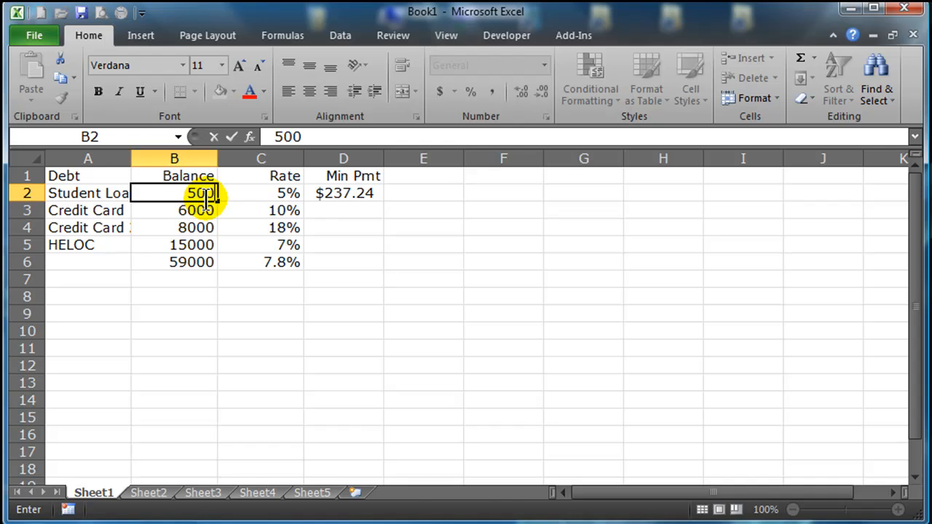
{"action": "key", "text": "Return"}
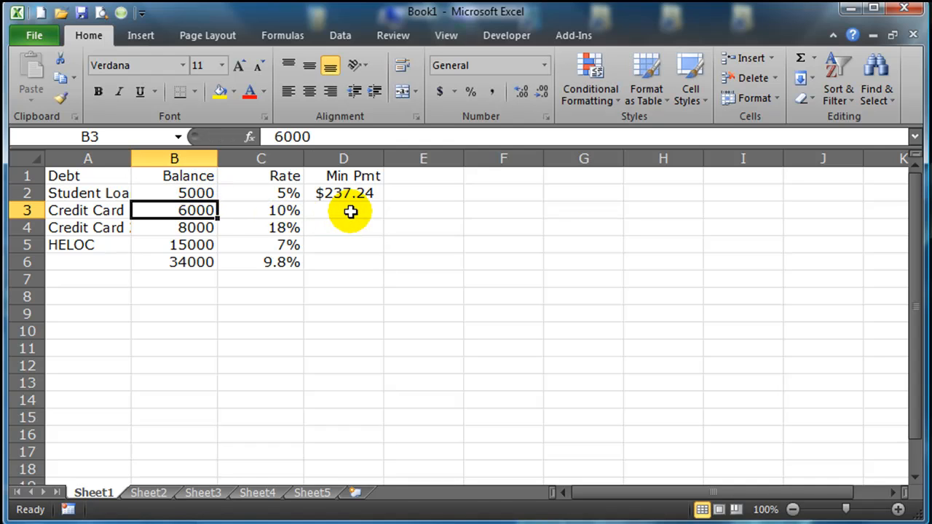
{"action": "left_click", "coordinate": [160, 190]}
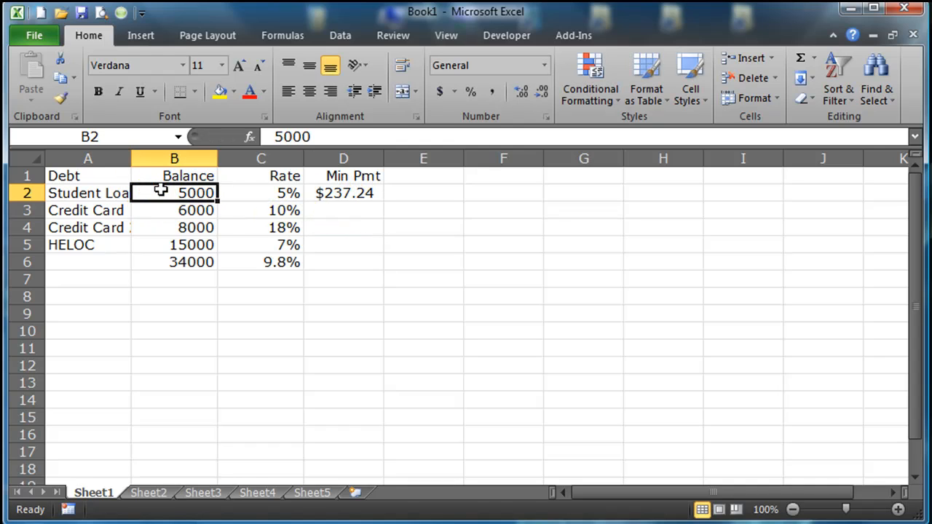
{"action": "left_click", "coordinate": [160, 191]}
{"action": "type", "text": "30000"}
{"action": "key", "text": "Return"}
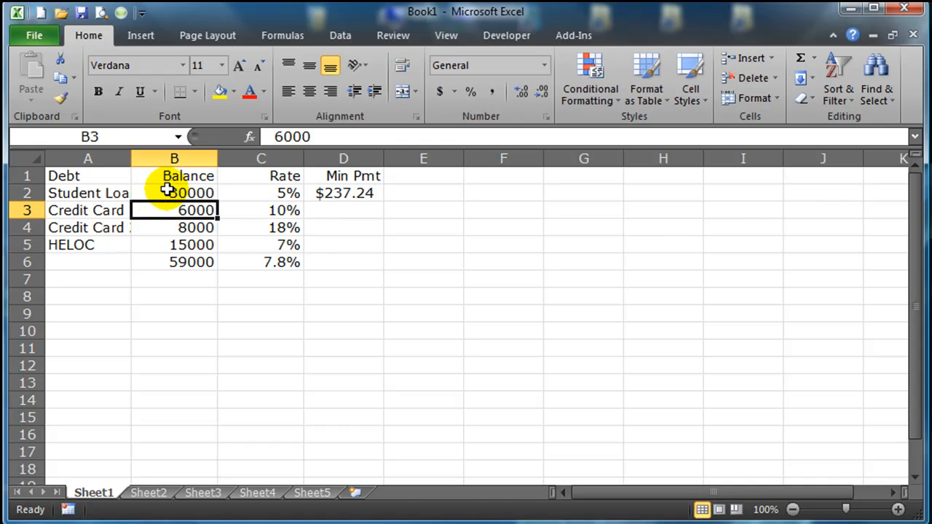
- Calculate the first credit card's minimum payment in D3 as 3% of its balance with =B3*.03
{"action": "left_click", "coordinate": [365, 258]}
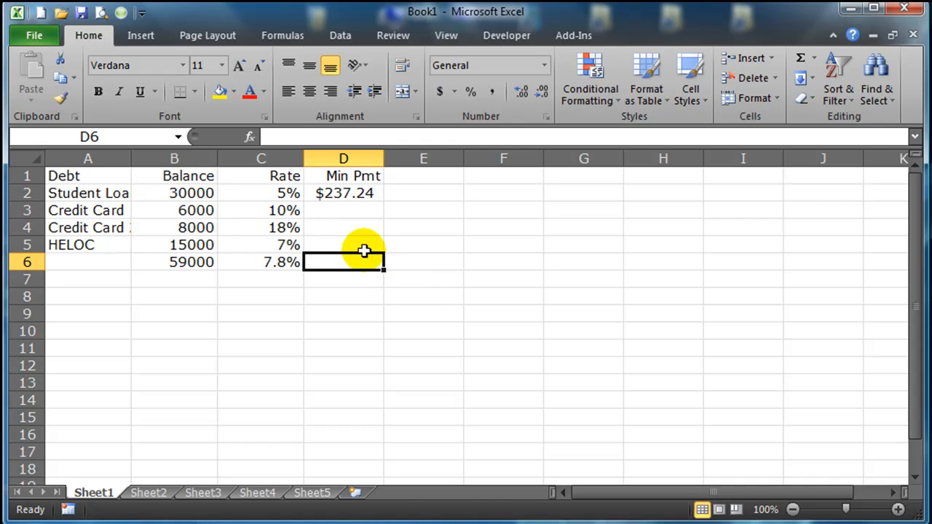
{"action": "left_click", "coordinate": [348, 213]}
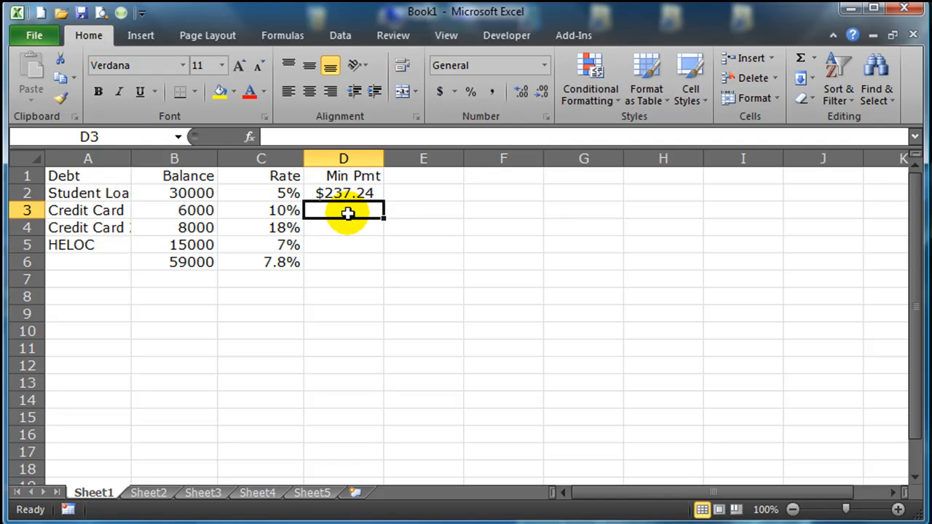
{"action": "type", "text": "="}
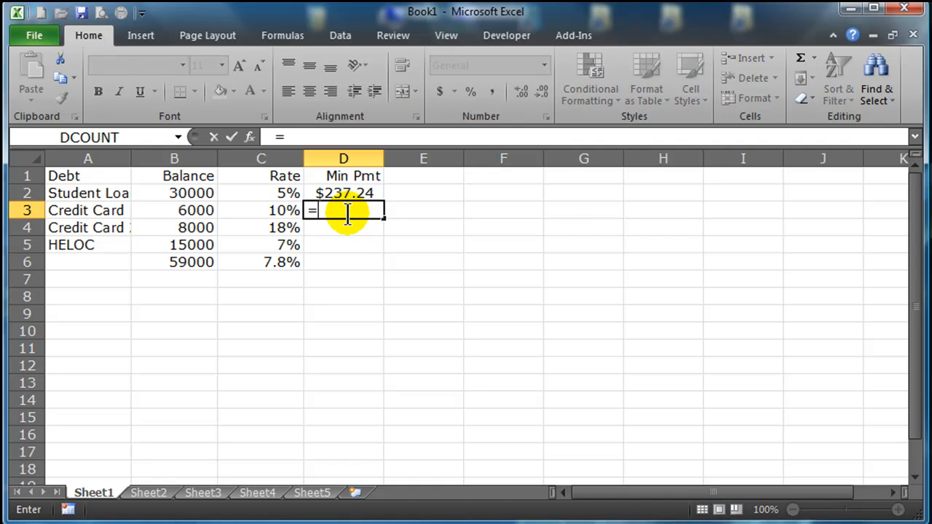
{"action": "left_click", "coordinate": [183, 210]}
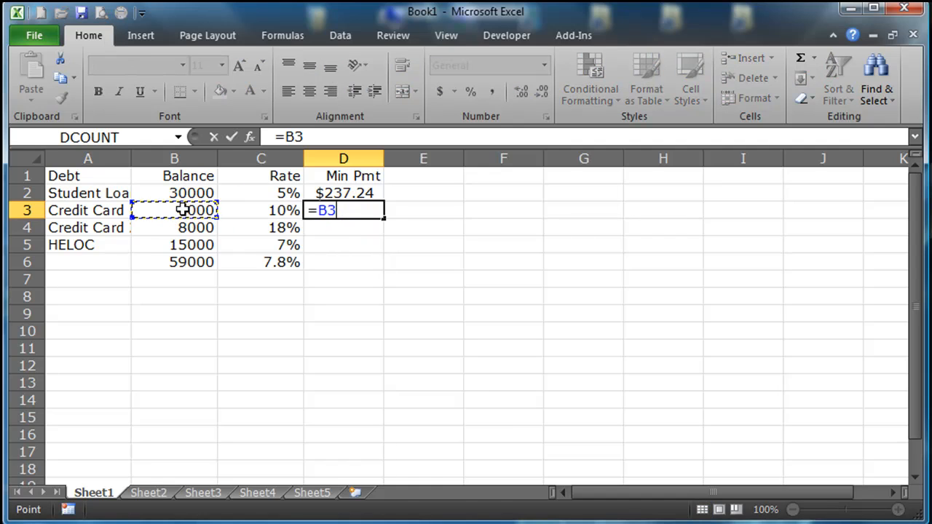
{"action": "type", "text": "*"}
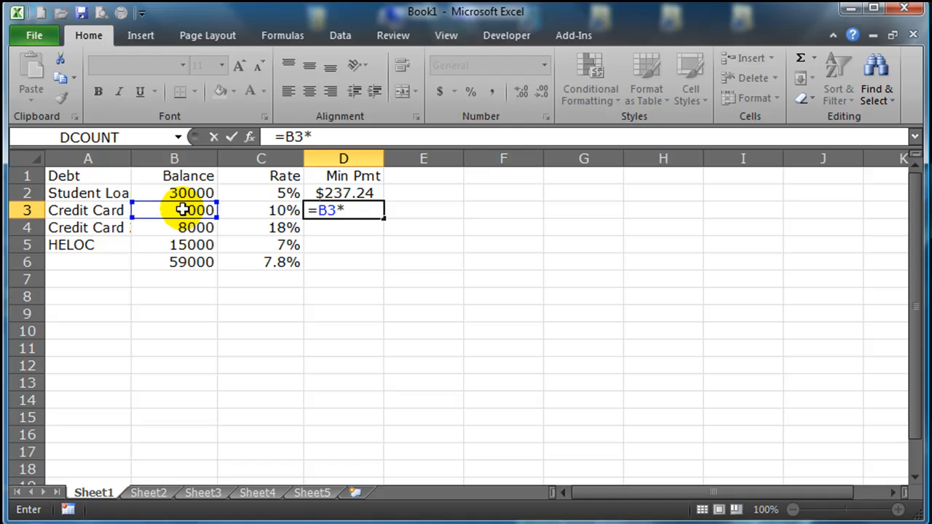
{"action": "type", "text": ".03"}
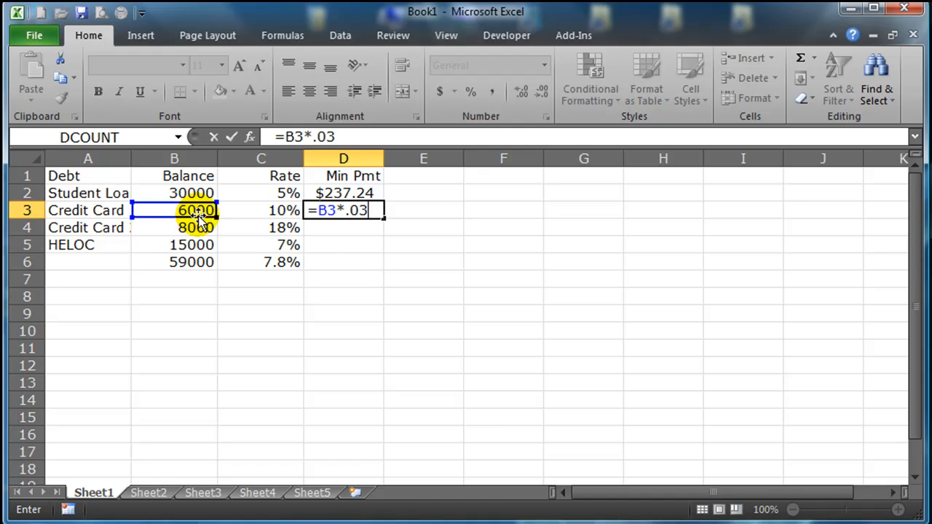
{"action": "key", "text": "Return"}
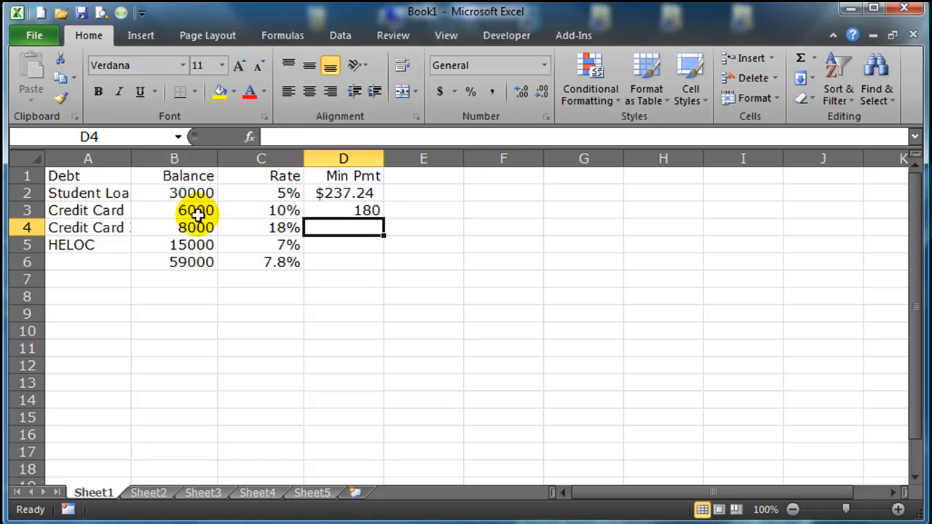
- Fill the 3% minimum payment formula from D3 down through D5 for the second credit card and the HELOC
{"action": "left_click", "coordinate": [363, 210]}
{"action": "left_click_drag", "start_coordinate": [384, 219], "coordinate": [385, 233]}
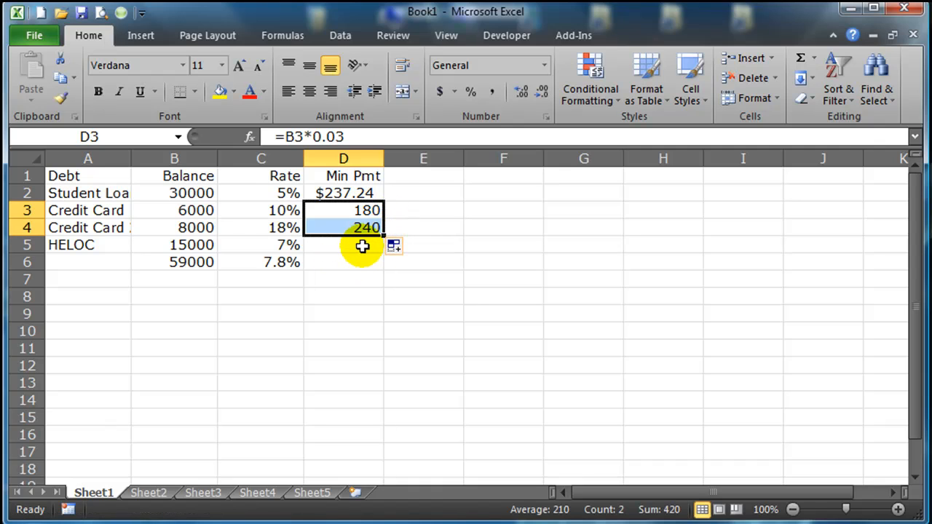
{"action": "left_click", "coordinate": [364, 278]}
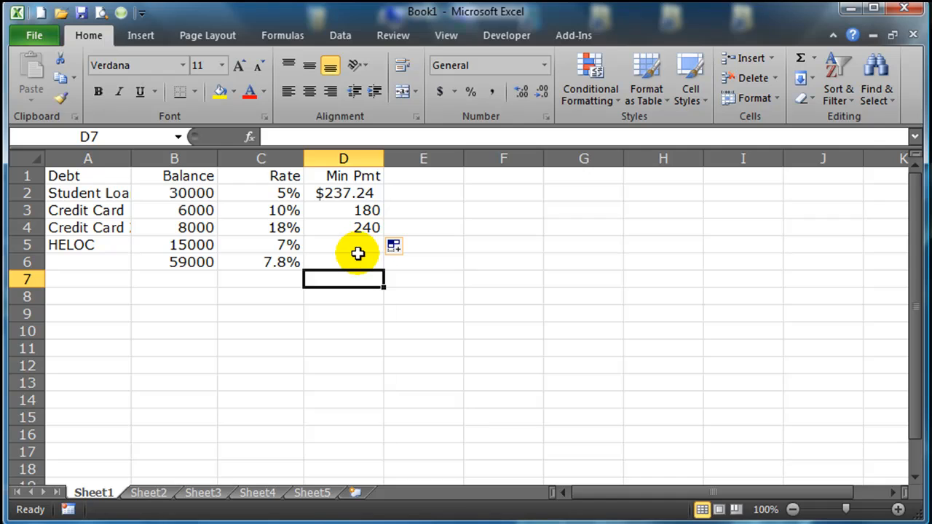
{"action": "left_click", "coordinate": [356, 246]}
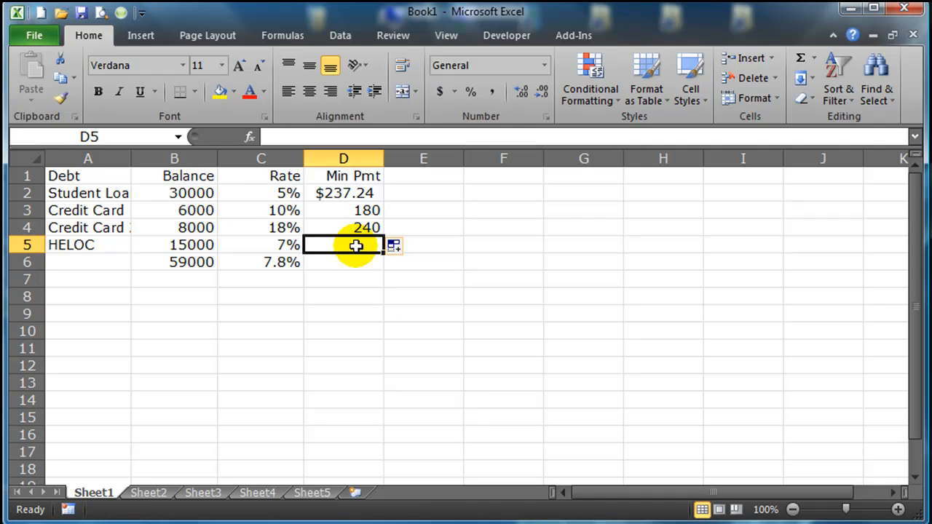
{"action": "left_click", "coordinate": [359, 227]}
{"action": "left_click_drag", "start_coordinate": [384, 236], "coordinate": [383, 251]}
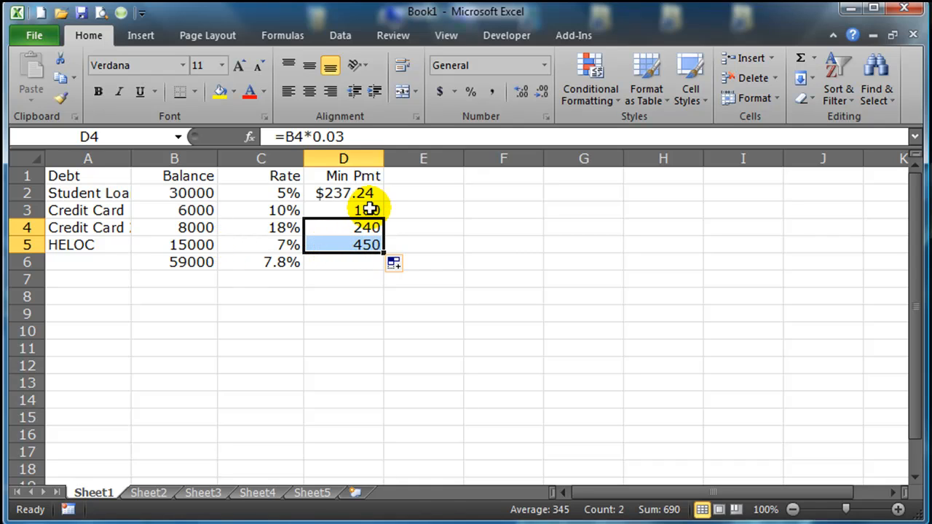
- Apply the dollar Accounting format to B2:B6 and D2:D6, and widen column B to fit the balances
{"action": "left_click_drag", "start_coordinate": [351, 192], "coordinate": [342, 260]}
{"action": "left_click_drag", "start_coordinate": [178, 191], "coordinate": [177, 268], "text": "ctrl"}
{"action": "left_click", "coordinate": [440, 92]}
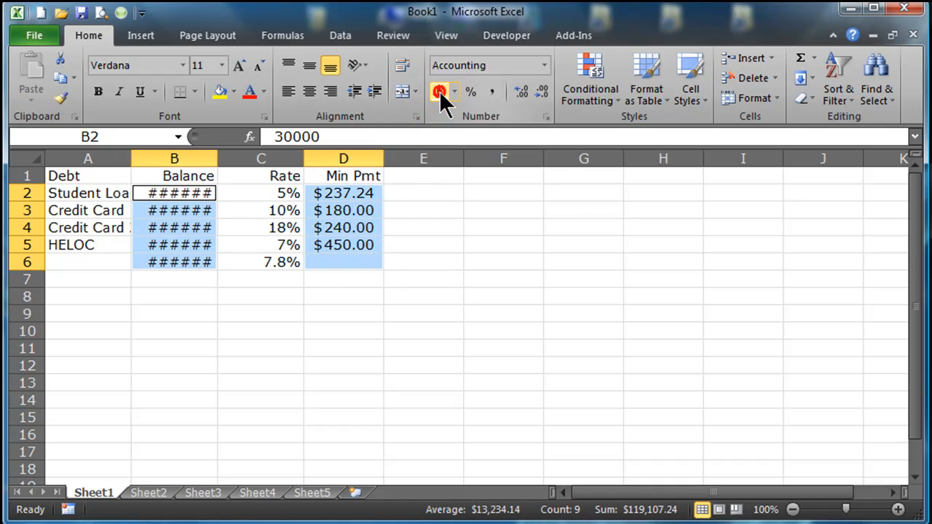
{"action": "left_click_drag", "start_coordinate": [217, 158], "coordinate": [248, 157]}
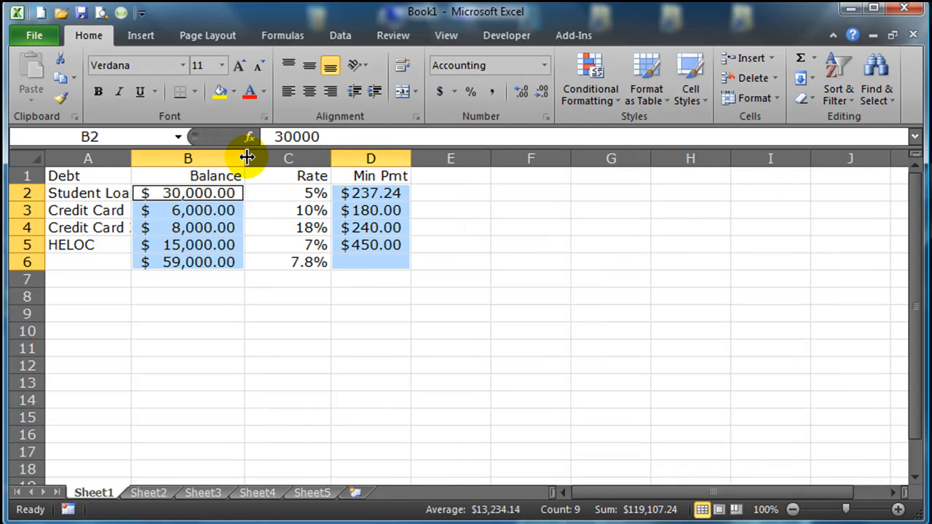
{"action": "left_click", "coordinate": [389, 330]}
- Total the minimum payments in D6 with =SUM(D2:D5) and autofit column D
{"action": "left_click", "coordinate": [369, 261]}
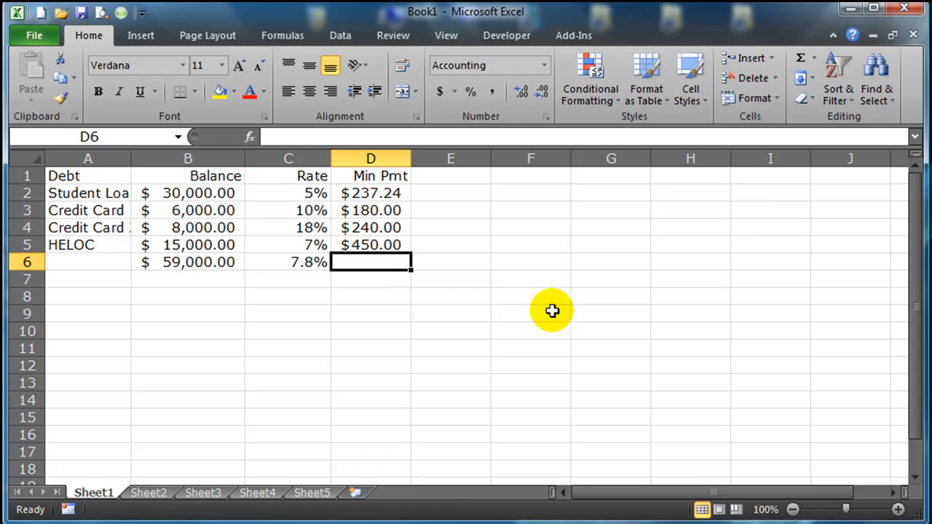
{"action": "left_click", "coordinate": [799, 58]}
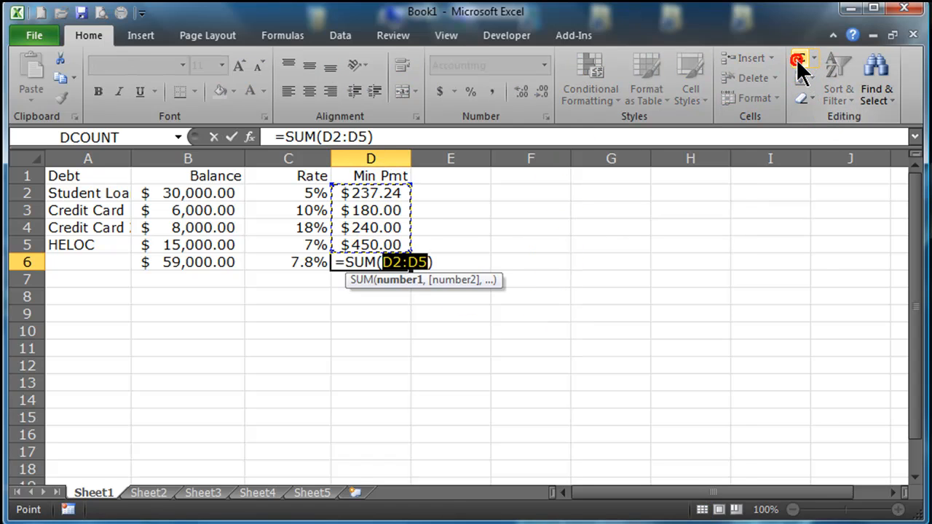
{"action": "key", "text": "Return"}
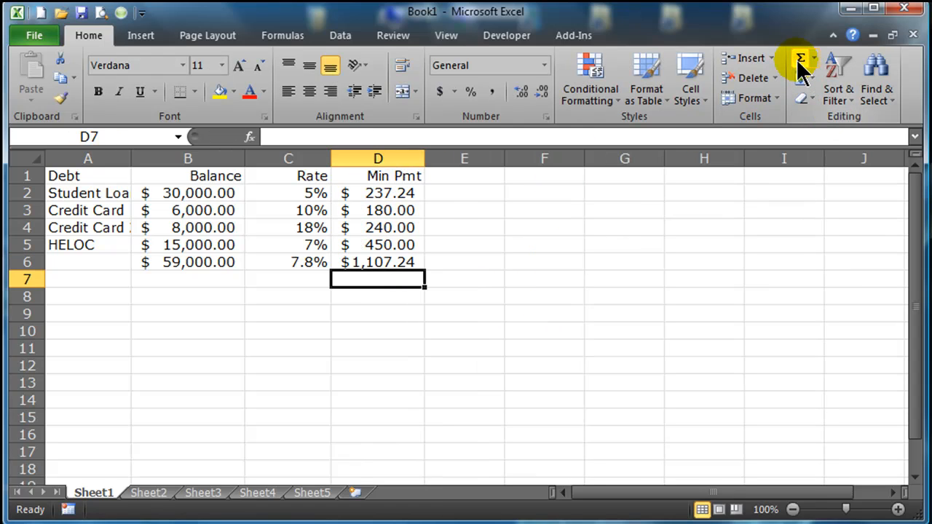
{"action": "double_click", "coordinate": [424, 158]}
- Make the totals in B6:D6 bold and autofit column D to the bold total
{"action": "left_click", "coordinate": [251, 297]}
{"action": "left_click_drag", "start_coordinate": [212, 262], "coordinate": [365, 259]}
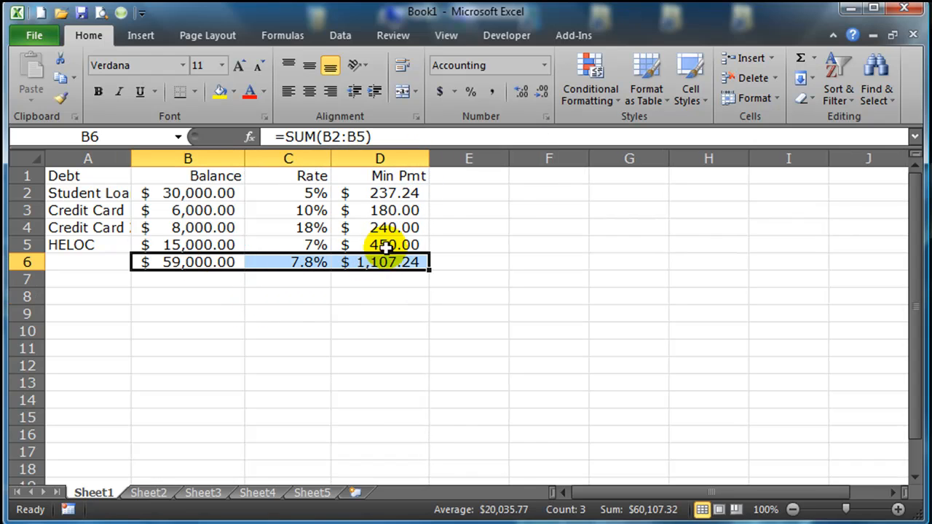
{"action": "left_click", "coordinate": [98, 91]}
{"action": "left_click", "coordinate": [404, 366]}
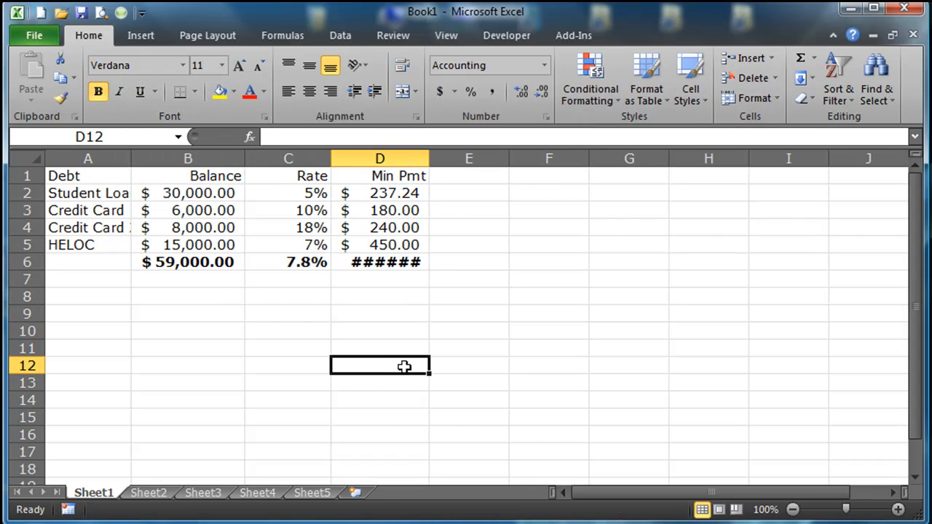
{"action": "double_click", "coordinate": [430, 158]}
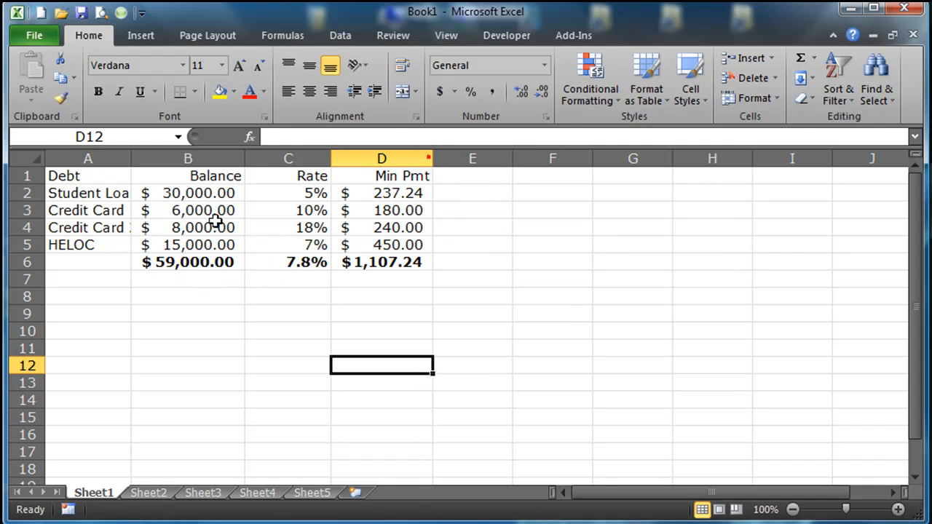
- Review the total balance, weighted average rate, and total minimum payment formulas in row 6
{"action": "left_click", "coordinate": [148, 264]}
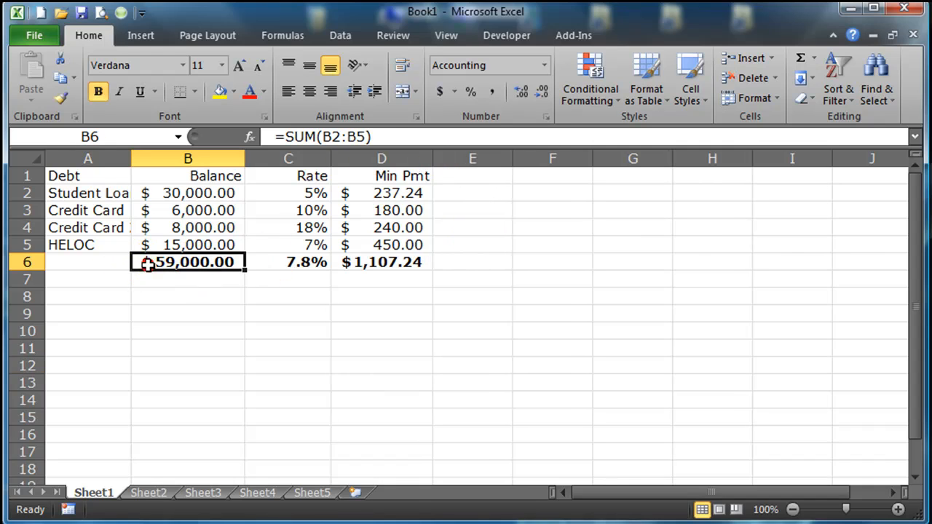
{"action": "left_click", "coordinate": [272, 262]}
{"action": "left_click", "coordinate": [272, 262]}
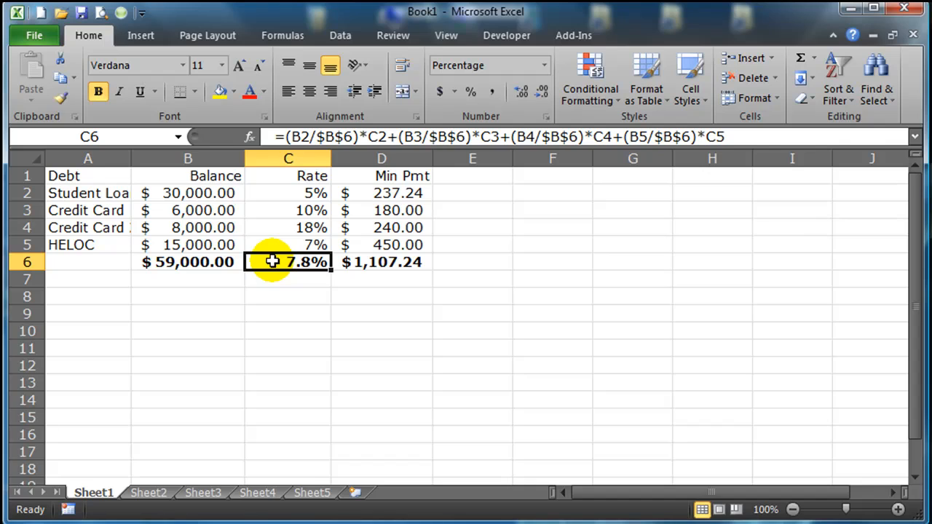
{"action": "left_click", "coordinate": [406, 295]}
{"action": "left_click", "coordinate": [398, 264]}
{"action": "left_click", "coordinate": [398, 263]}
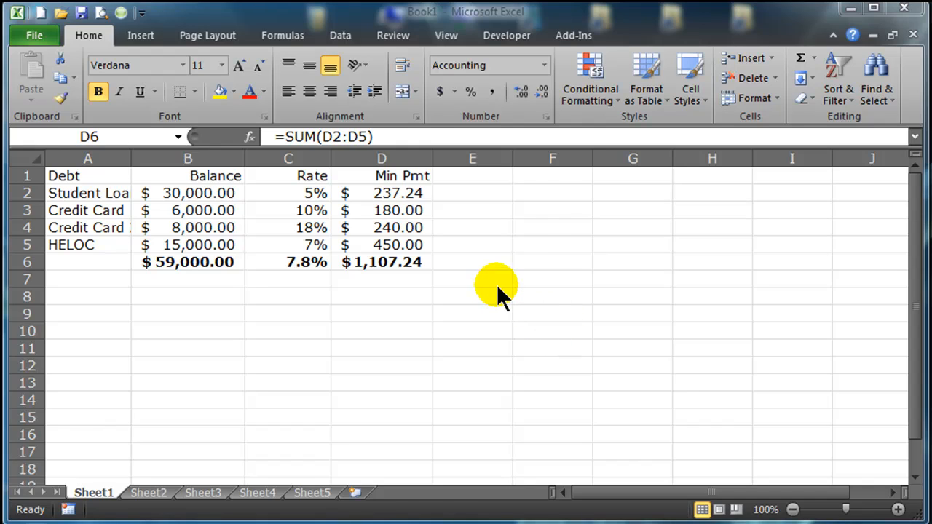
- Highlight the Credit Card 2 row, A4:D4, with a yellow fill
{"action": "left_click", "coordinate": [468, 244]}
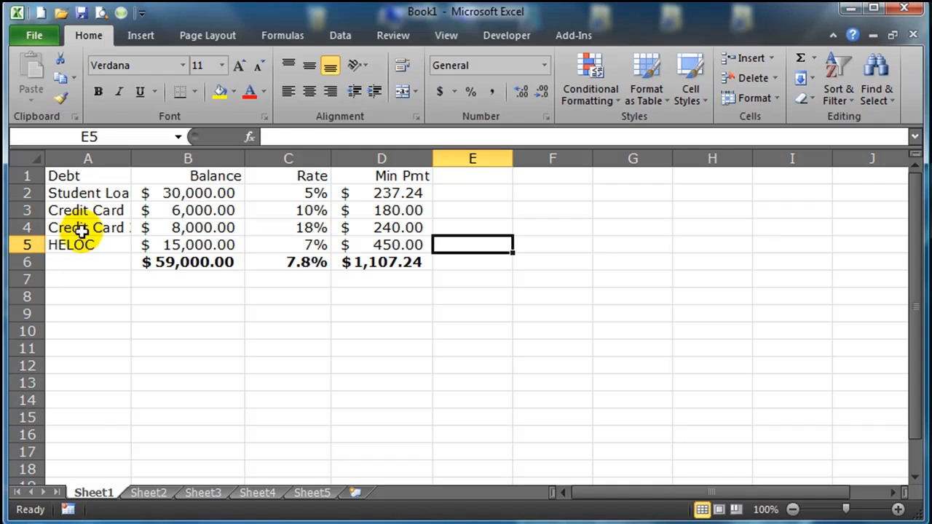
{"action": "left_click_drag", "start_coordinate": [77, 226], "coordinate": [363, 231]}
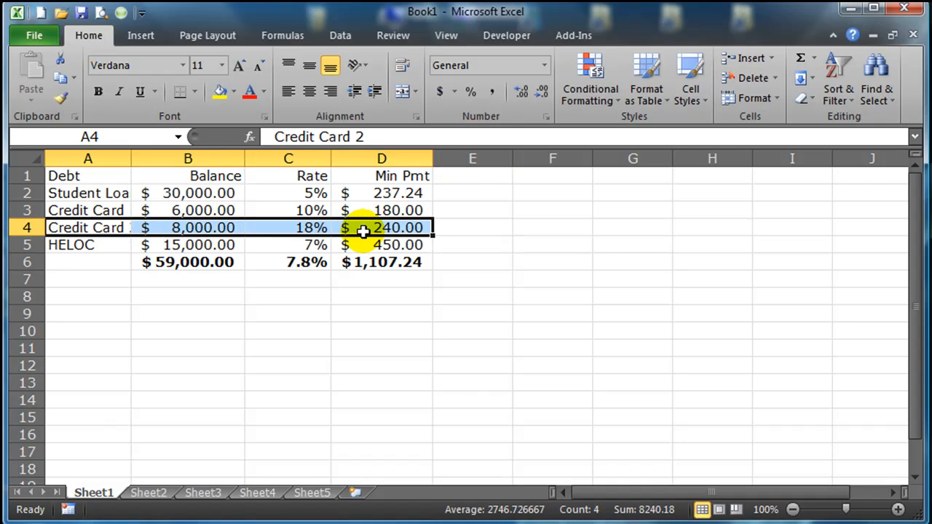
{"action": "left_click", "coordinate": [220, 93]}
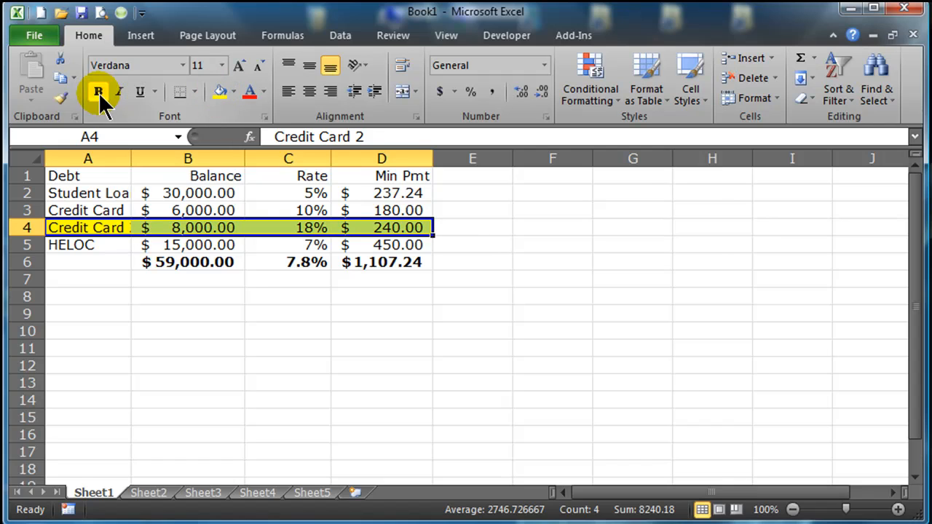
- Apply All Borders to the debt table A1:D6 and autofit column A to the debt names
{"action": "left_click_drag", "start_coordinate": [106, 176], "coordinate": [364, 264]}
{"action": "left_click", "coordinate": [195, 91]}
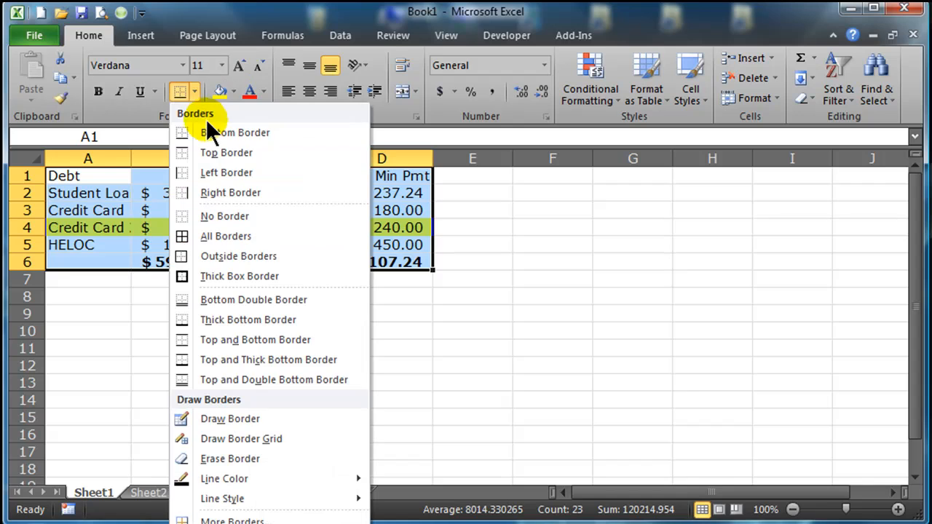
{"action": "left_click", "coordinate": [222, 235]}
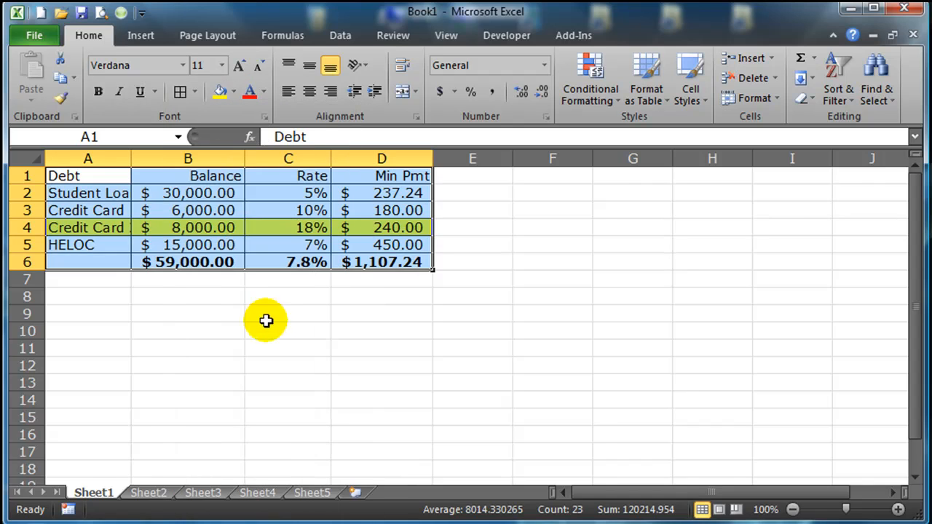
{"action": "left_click", "coordinate": [265, 329]}
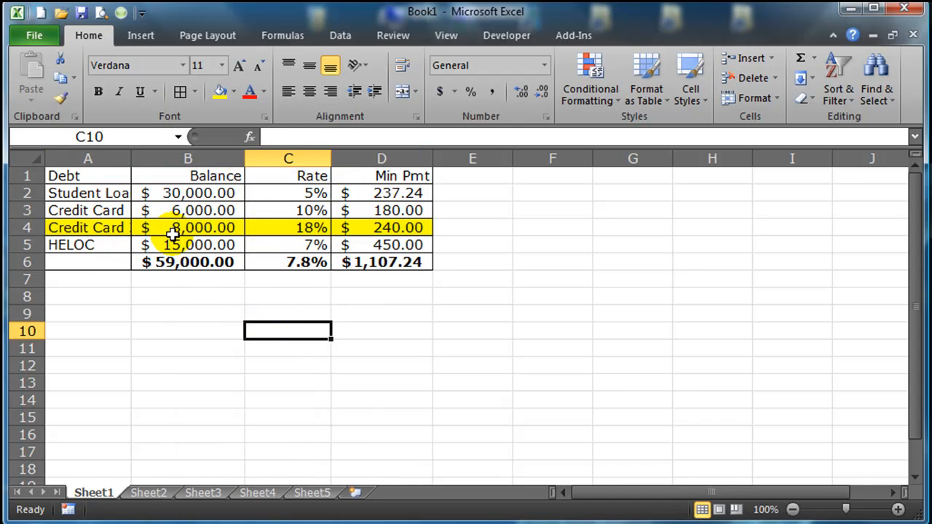
{"action": "double_click", "coordinate": [131, 158]}
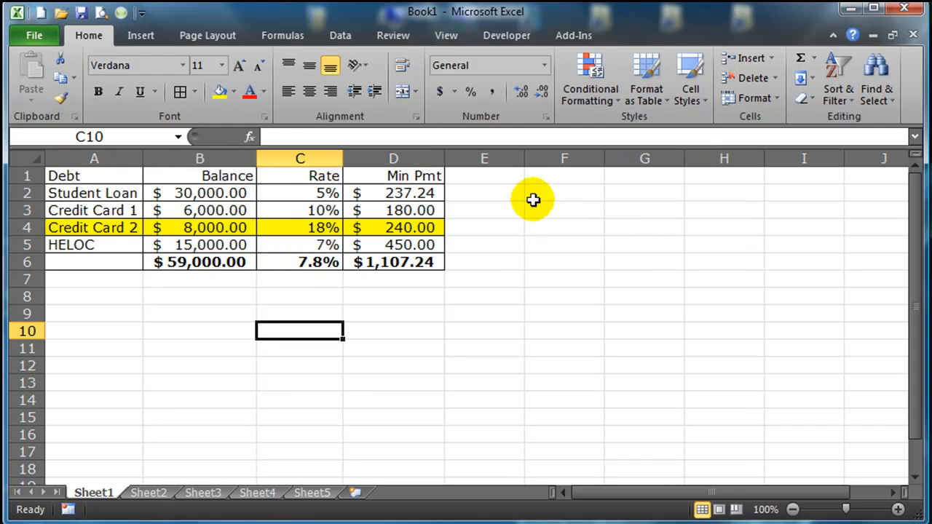
- Freeze the panes at E1 so that columns A through D stay in place during horizontal scrolling
{"action": "left_click", "coordinate": [474, 176]}
{"action": "left_click", "coordinate": [446, 40]}
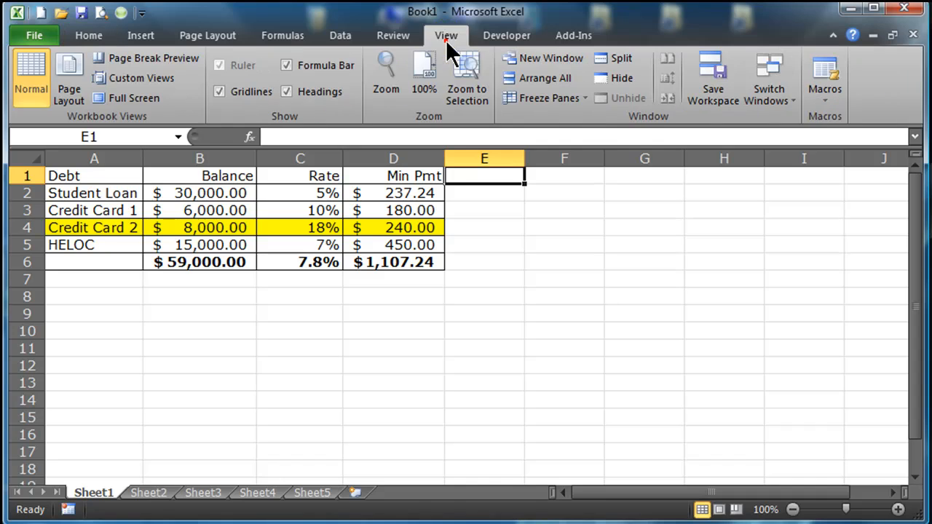
{"action": "left_click", "coordinate": [561, 96]}
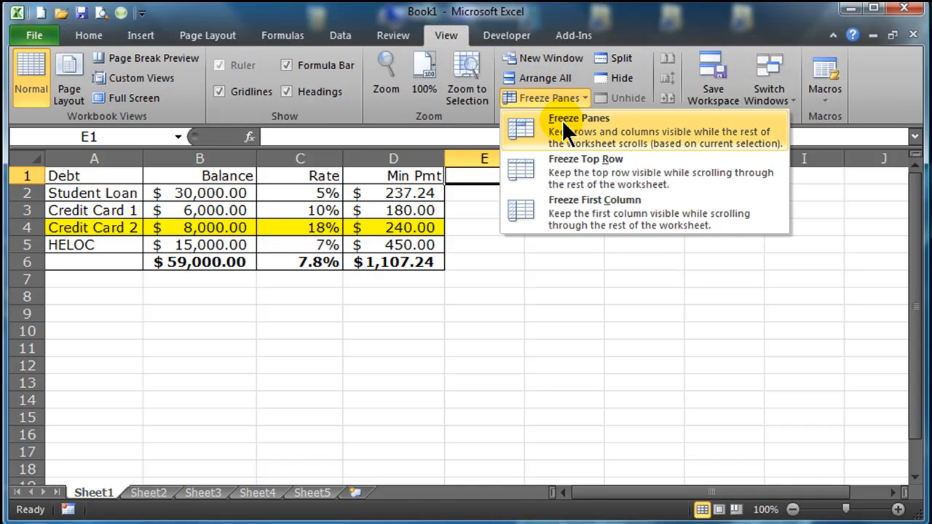
{"action": "left_click", "coordinate": [562, 118]}
{"action": "left_click", "coordinate": [901, 493]}
{"action": "left_click", "coordinate": [902, 493]}
{"action": "left_click", "coordinate": [901, 492]}
{"action": "left_click", "coordinate": [562, 493]}
{"action": "left_click", "coordinate": [563, 493]}
{"action": "left_click", "coordinate": [562, 493]}
{"action": "left_click", "coordinate": [562, 493]}
{"action": "left_click", "coordinate": [562, 493]}
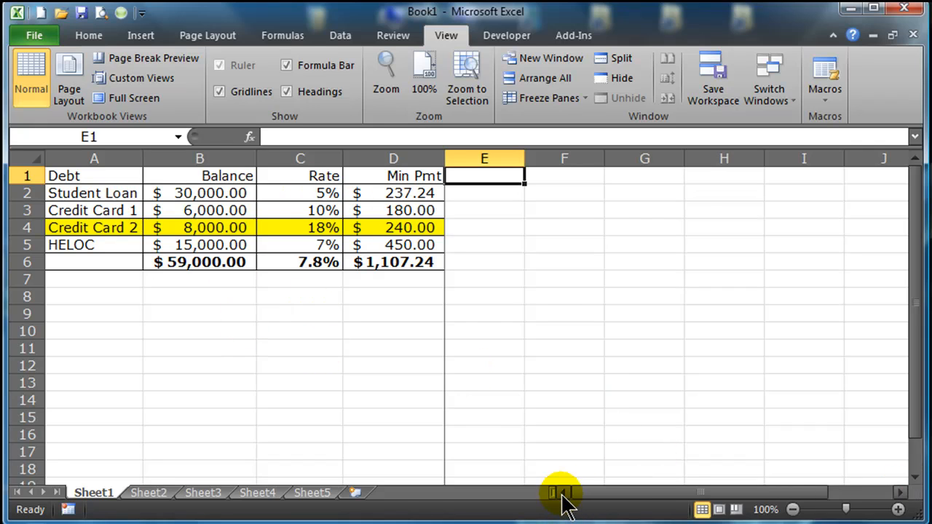
- Narrow empty column E to a thin spacer between the debt table and column F
{"action": "left_click", "coordinate": [551, 249]}
{"action": "left_click_drag", "start_coordinate": [524, 159], "coordinate": [462, 158]}
{"action": "left_click", "coordinate": [497, 207]}
{"action": "left_click", "coordinate": [486, 179]}
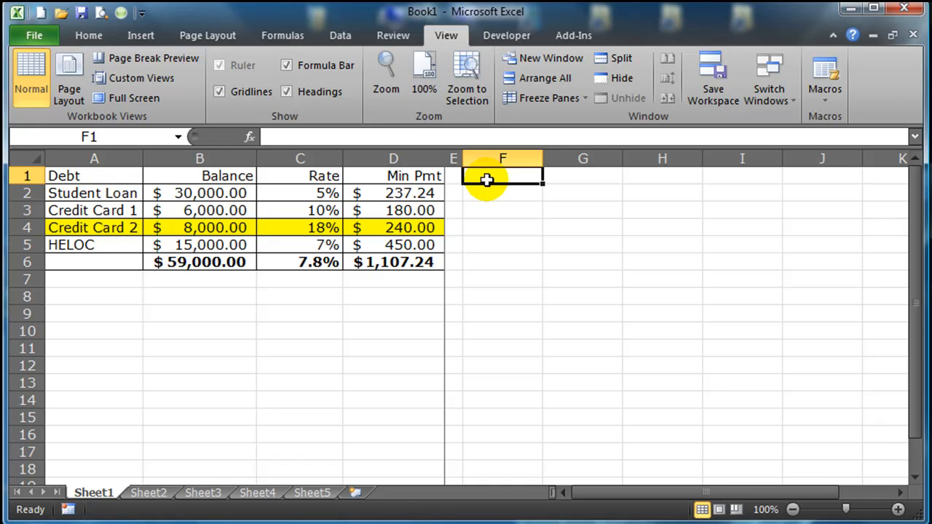
- Enter the payment schedule headers Date, Payment, Interest, Principal, and Balance in F1:J1
{"action": "left_click", "coordinate": [510, 243]}
{"action": "left_click", "coordinate": [509, 178]}
{"action": "type", "text": "Date"}
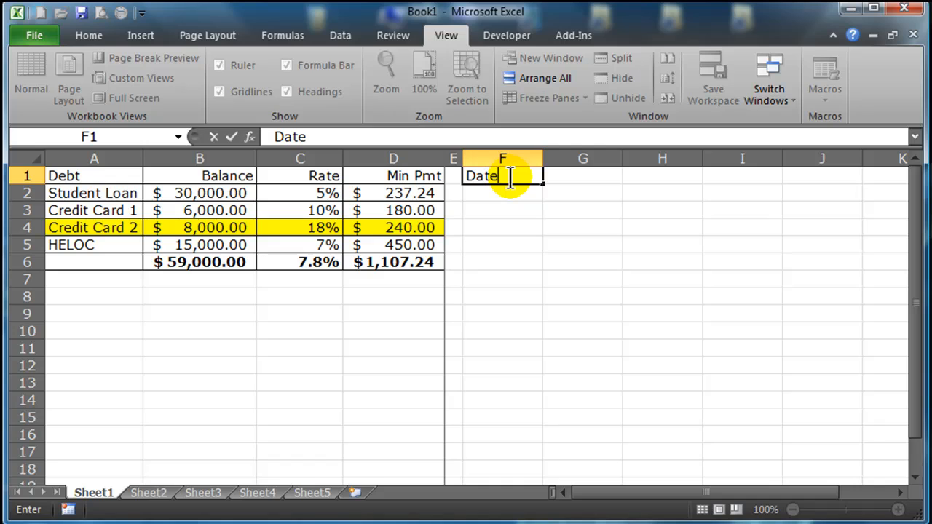
{"action": "key", "text": "Tab"}
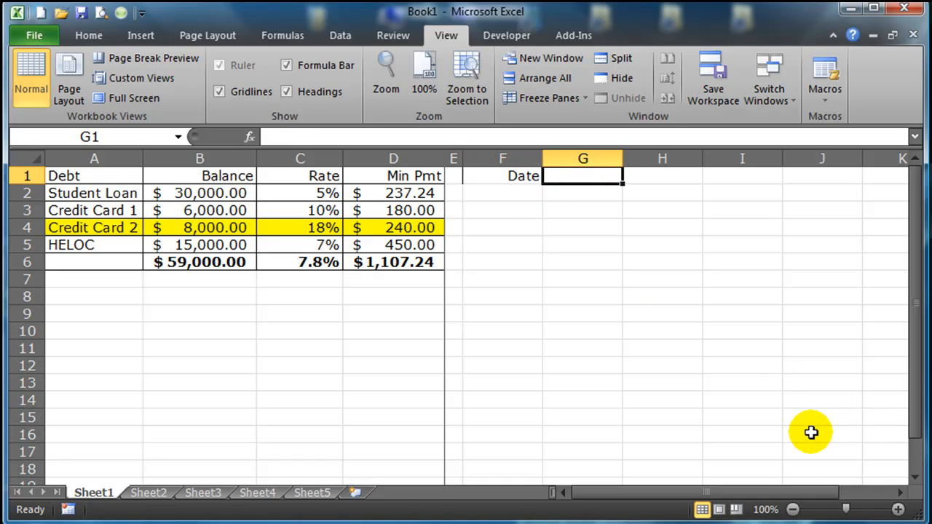
{"action": "type", "text": "Payment"}
{"action": "key", "text": "Tab"}
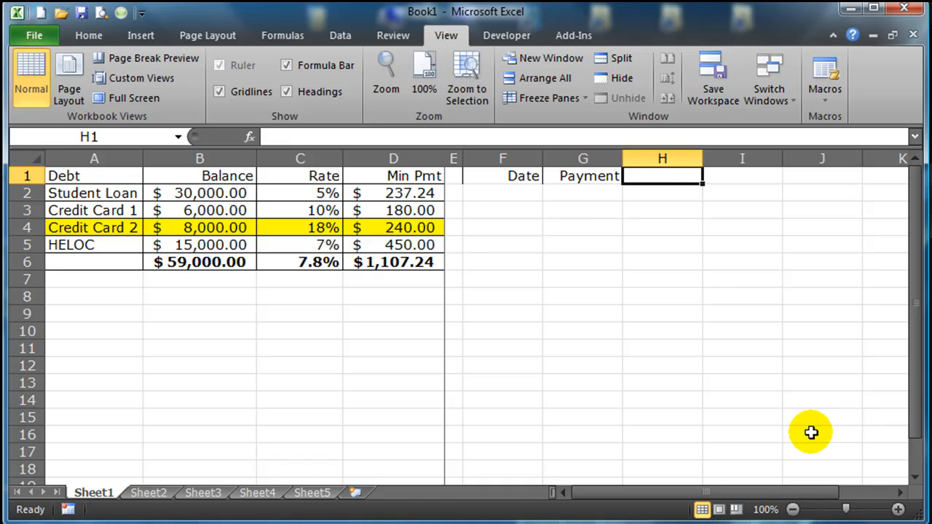
{"action": "type", "text": "Interest"}
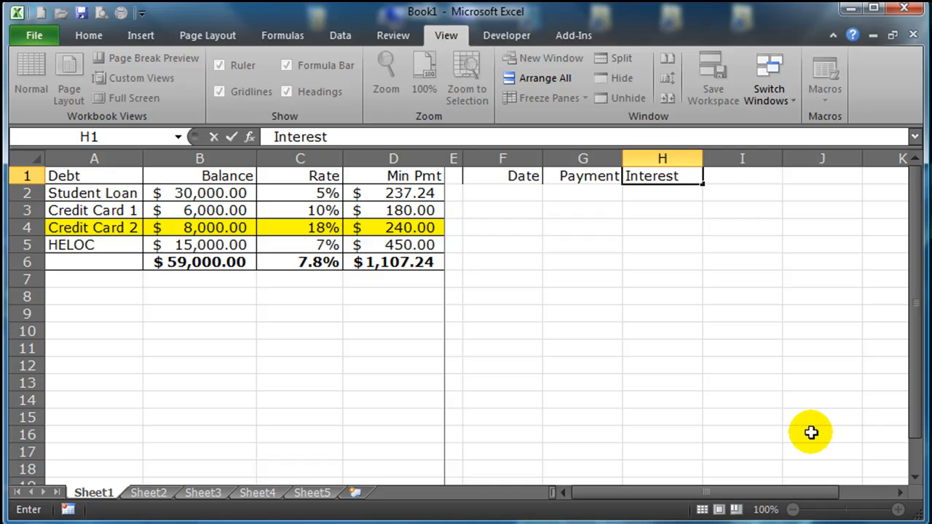
{"action": "key", "text": "Tab"}
{"action": "type", "text": "P"}
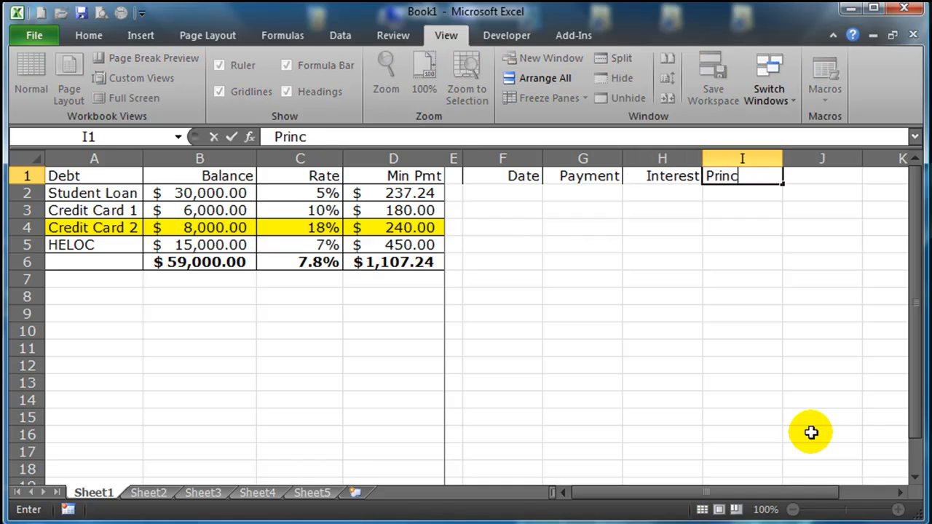
{"action": "type", "text": "rincipal"}
{"action": "key", "text": "Tab"}
{"action": "type", "text": "Blan"}
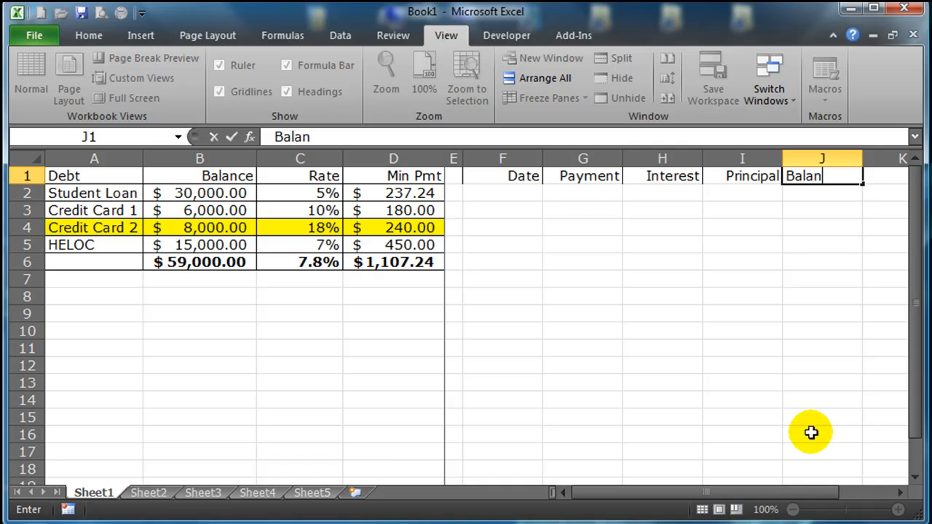
{"action": "type", "text": "nce"}
{"action": "key", "text": "Return"}
- Remove all borders from the schedule headers in F1:J1
{"action": "left_click_drag", "start_coordinate": [467, 177], "coordinate": [801, 181]}
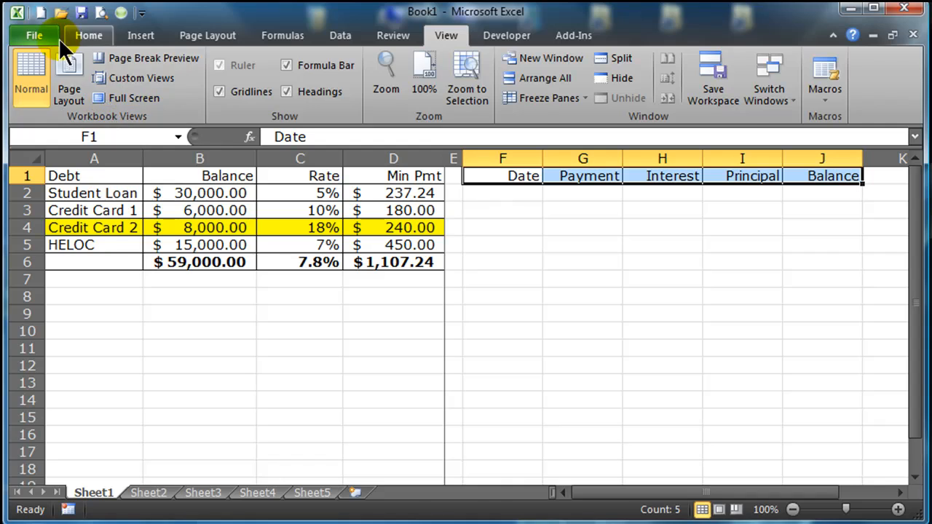
{"action": "left_click", "coordinate": [88, 35]}
{"action": "left_click", "coordinate": [195, 92]}
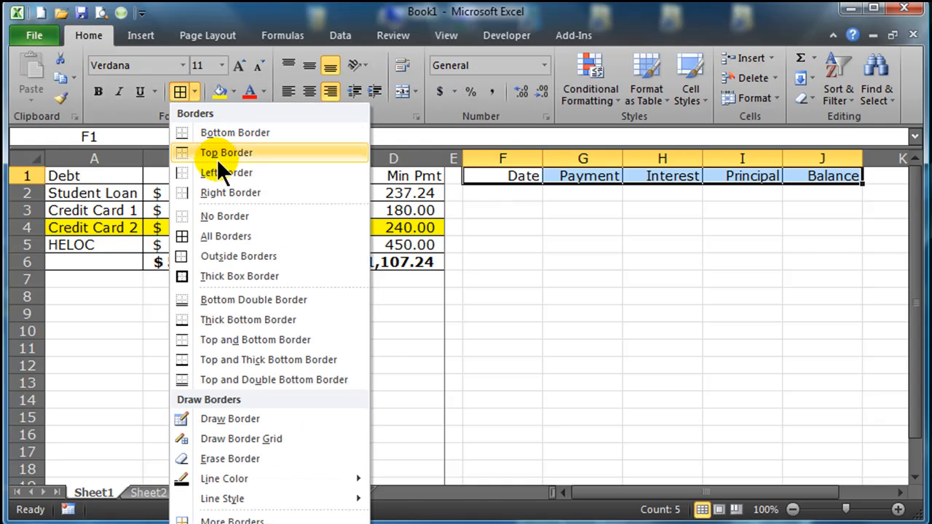
{"action": "left_click", "coordinate": [217, 217]}
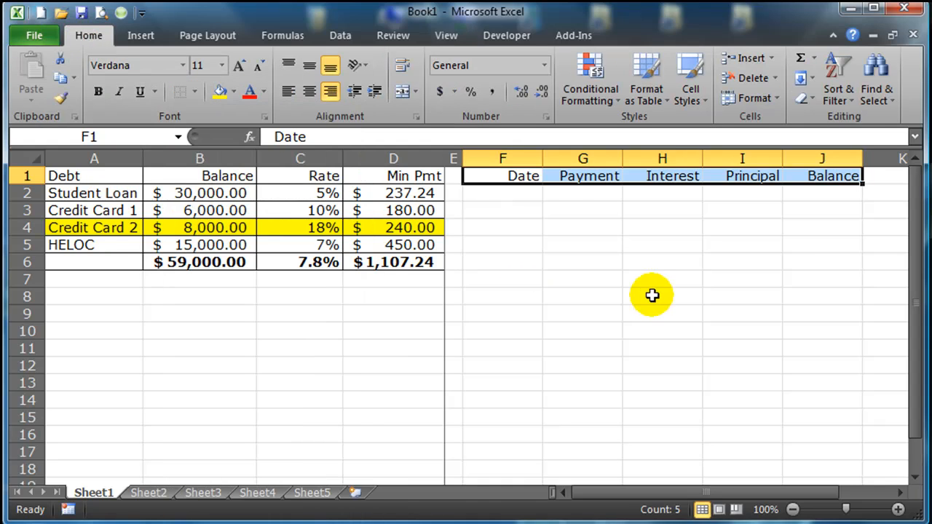
{"action": "left_click", "coordinate": [651, 295]}
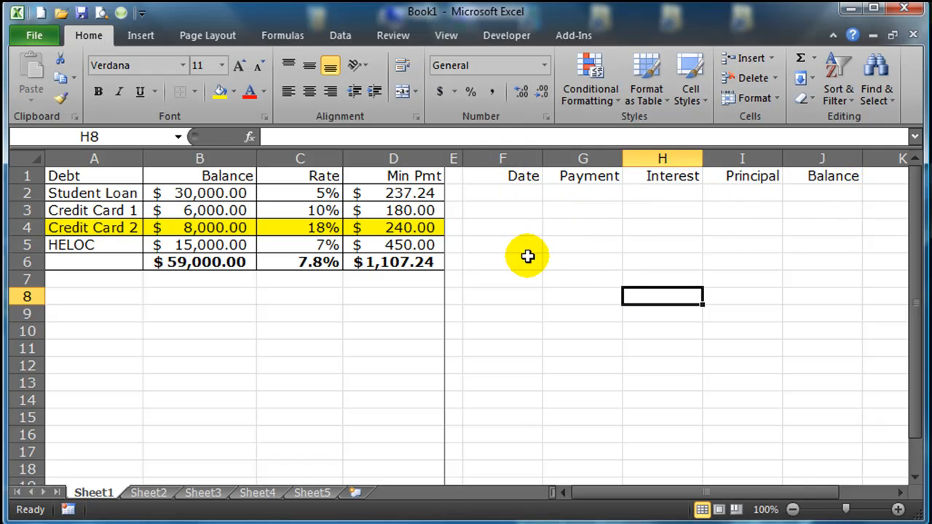
- Enter the first payment date, 5/1/11, in F2 under the Date header
{"action": "left_click", "coordinate": [526, 224]}
{"action": "left_click", "coordinate": [528, 191]}
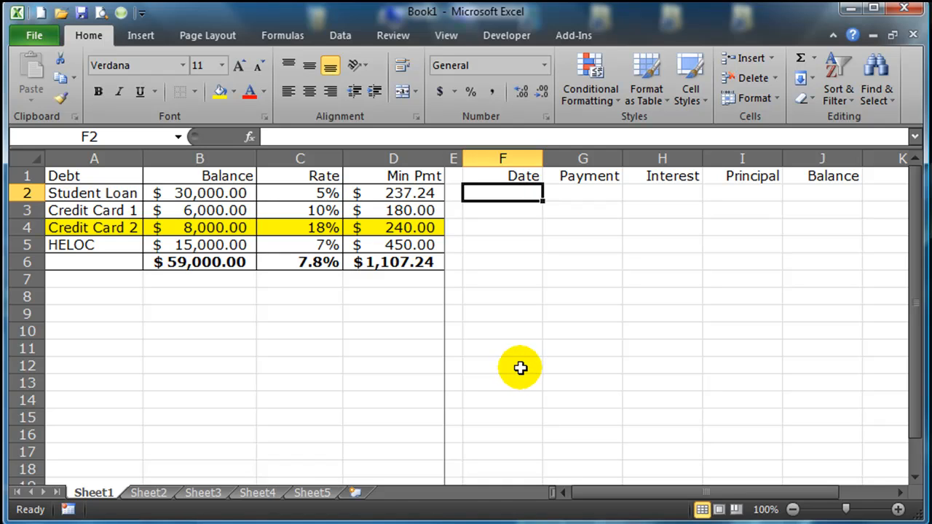
{"action": "left_click", "coordinate": [510, 329]}
{"action": "left_click", "coordinate": [514, 194]}
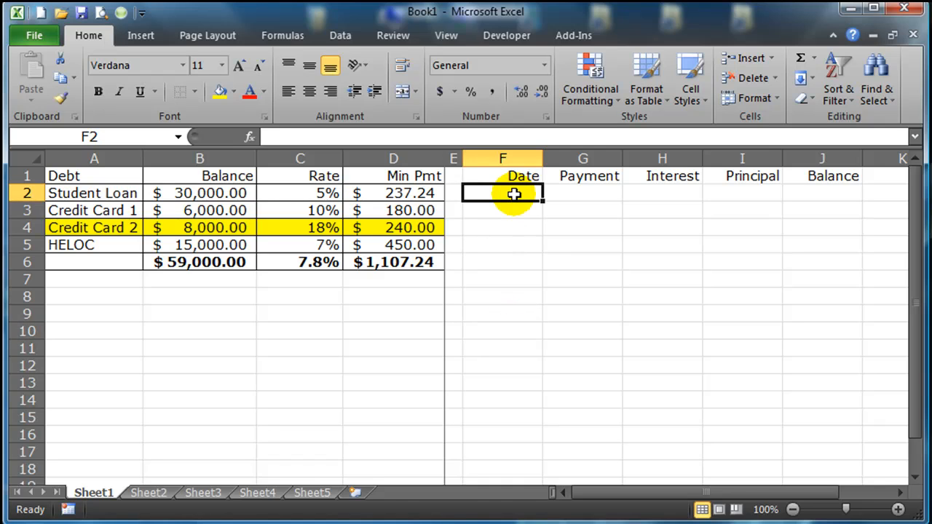
{"action": "type", "text": "5/1/11"}
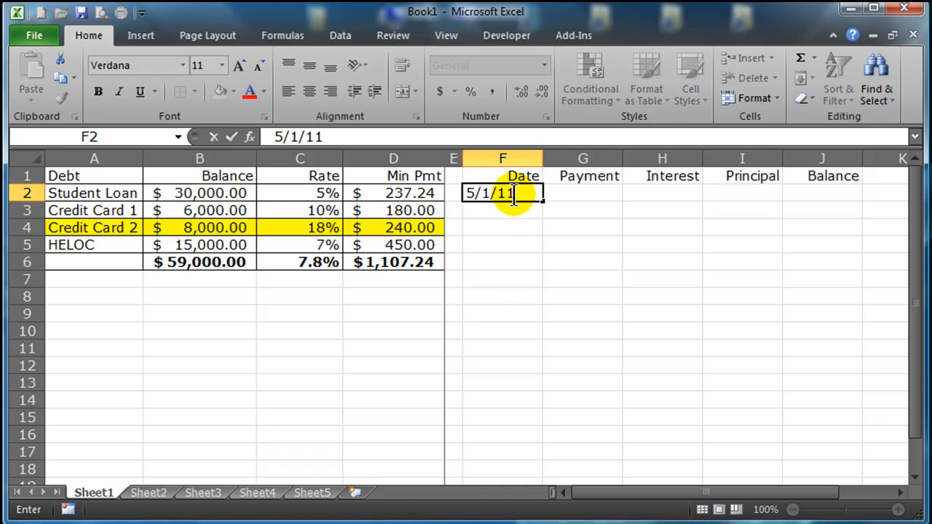
{"action": "key", "text": "Return"}
- Enter 6/1/2011 in F3 and fill the monthly date series from F2:F3 down through F13
{"action": "left_click", "coordinate": [530, 193]}
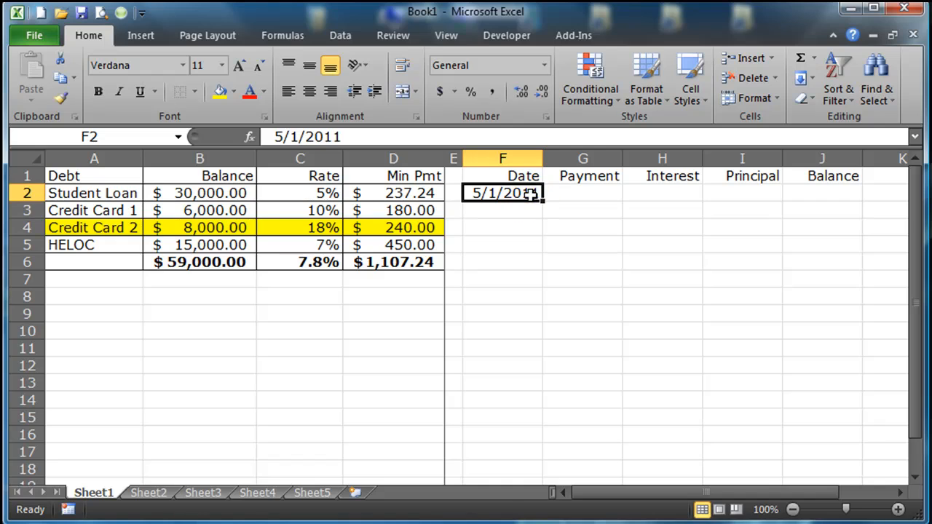
{"action": "left_click", "coordinate": [510, 211]}
{"action": "type", "text": "6"}
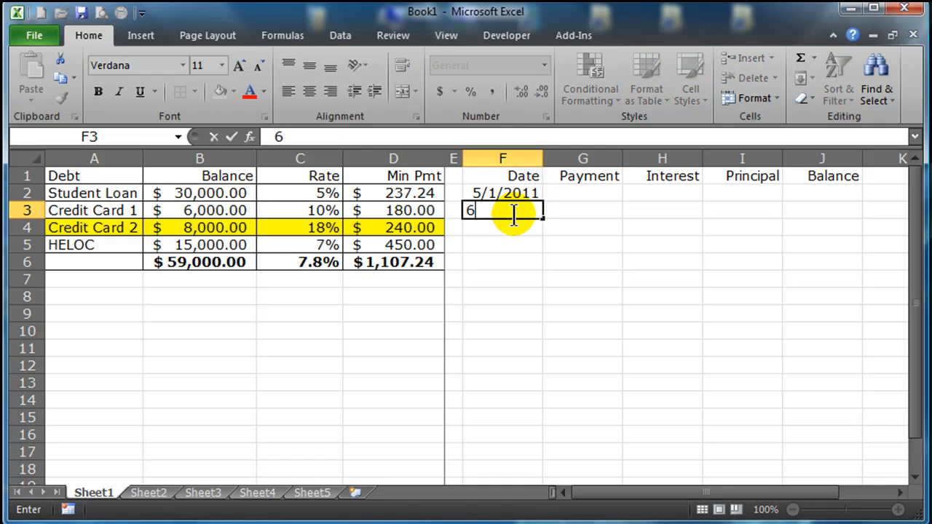
{"action": "type", "text": "/1/2011"}
{"action": "key", "text": "Return"}
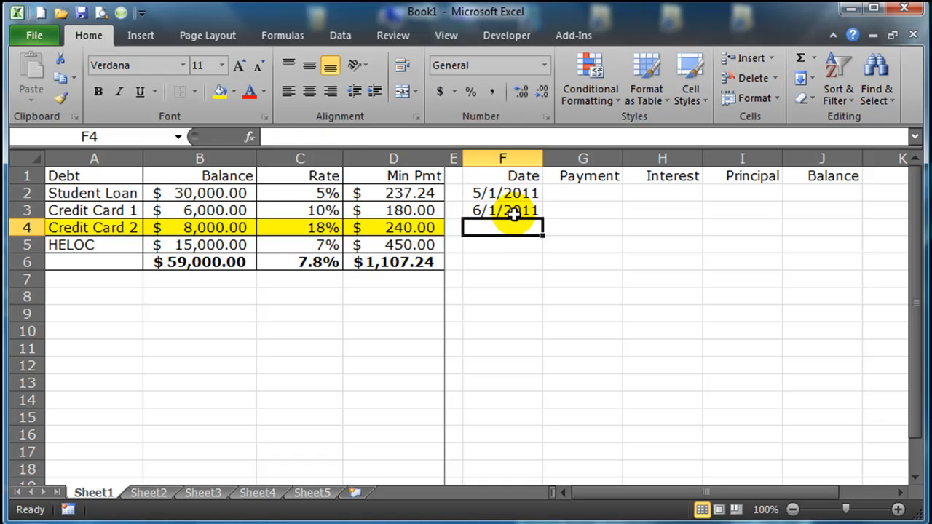
{"action": "left_click_drag", "start_coordinate": [521, 193], "coordinate": [546, 387]}
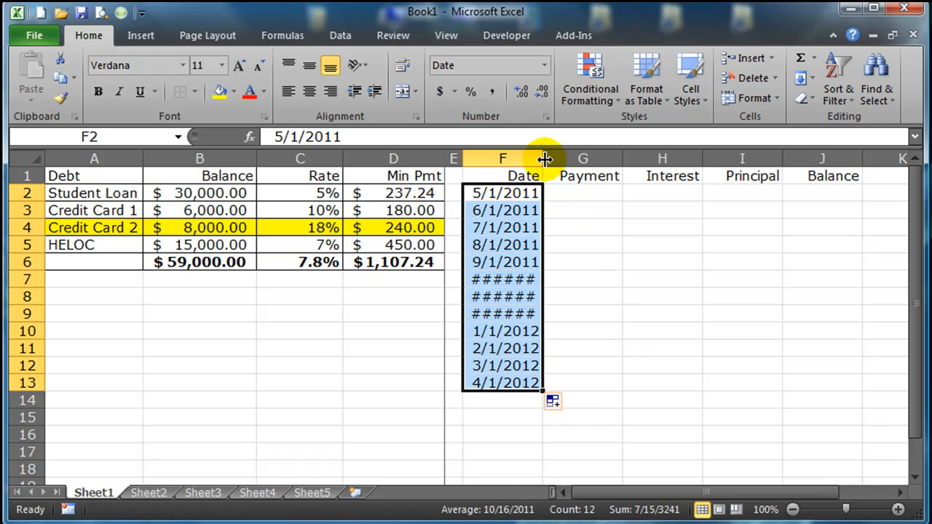
- Reduce the font size of the dates in F2:F15 to 10
{"action": "left_click_drag", "start_coordinate": [510, 194], "coordinate": [496, 417]}
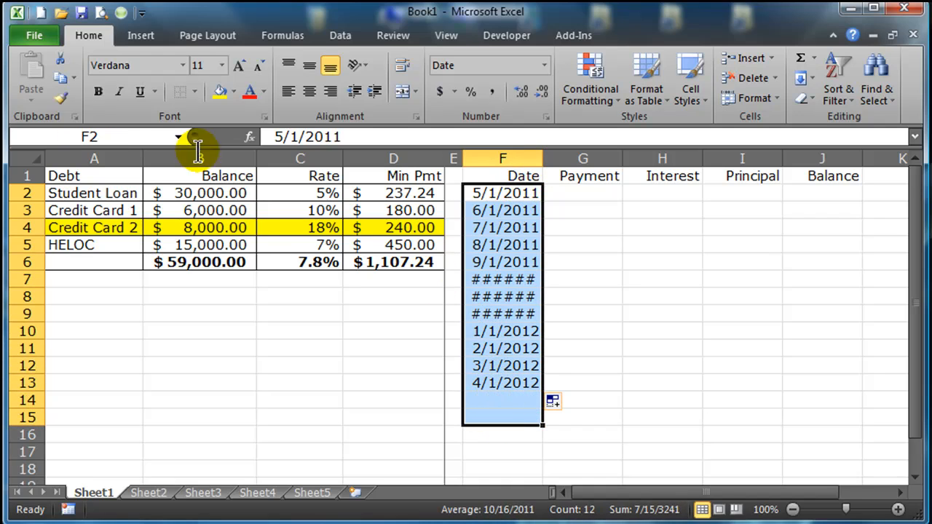
{"action": "left_click", "coordinate": [256, 62]}
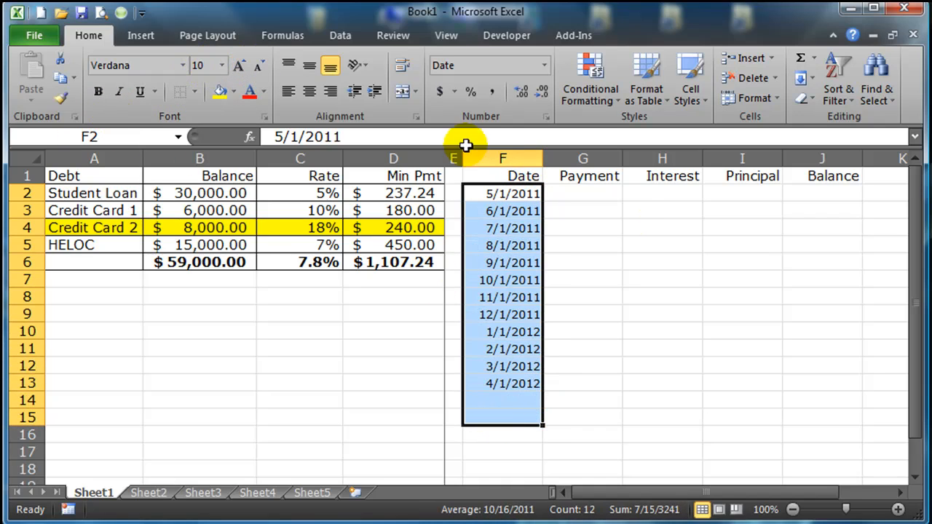
{"action": "left_click", "coordinate": [629, 248]}
{"action": "left_click", "coordinate": [591, 192]}
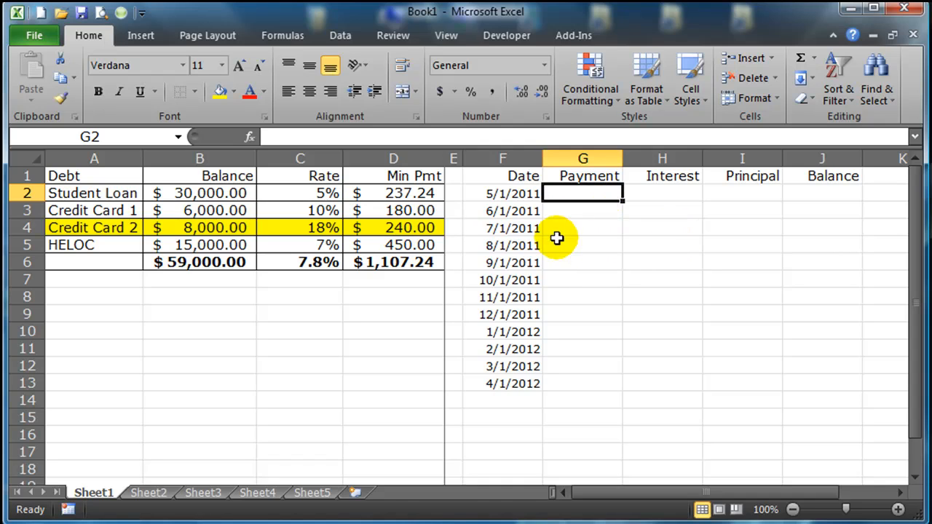
- Shift the monthly date series down one row to F3:F14 and enter 4/1/2011 in F2
{"action": "left_click_drag", "start_coordinate": [514, 194], "coordinate": [517, 402]}
{"action": "left_click", "coordinate": [509, 189]}
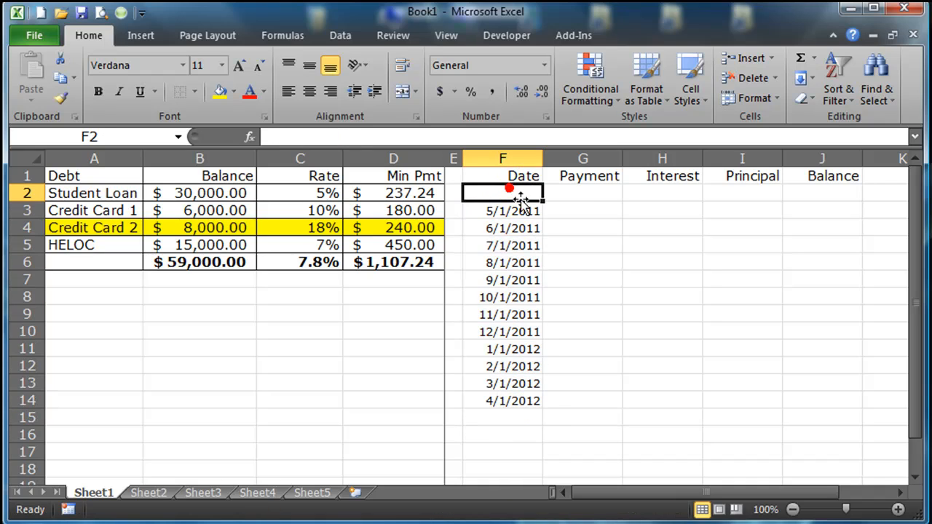
{"action": "type", "text": "4/1/"}
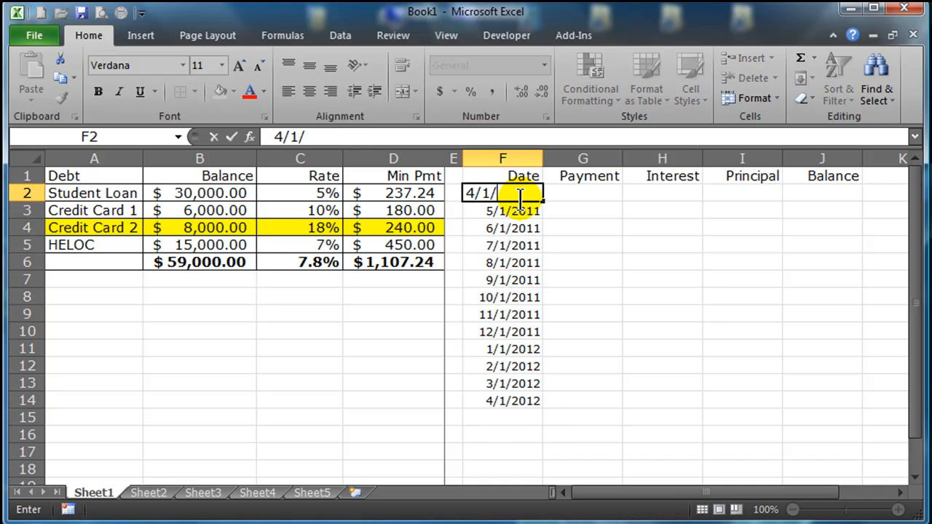
{"action": "type", "text": "1011"}
{"action": "key", "text": "Return"}
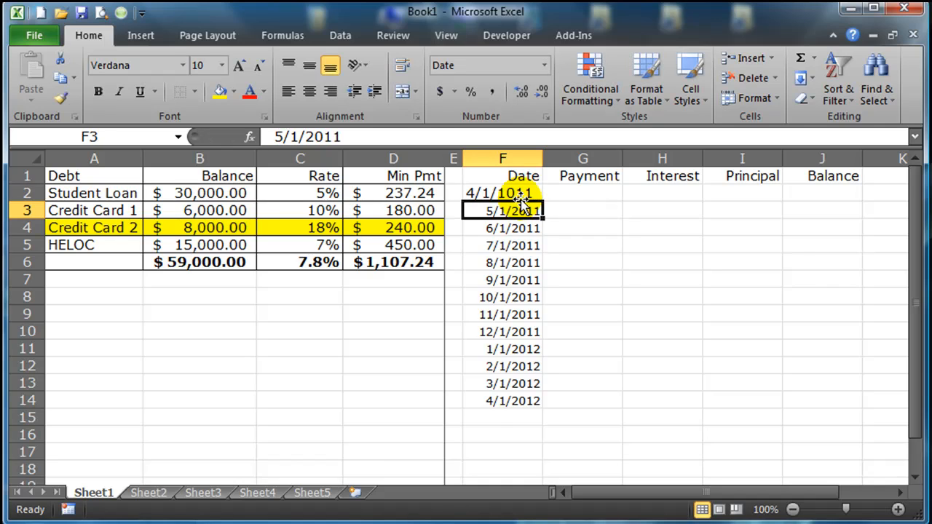
{"action": "left_click", "coordinate": [523, 194]}
{"action": "left_click", "coordinate": [309, 137]}
{"action": "key", "text": "BackSpace"}
{"action": "type", "text": "2"}
{"action": "key", "text": "Return"}
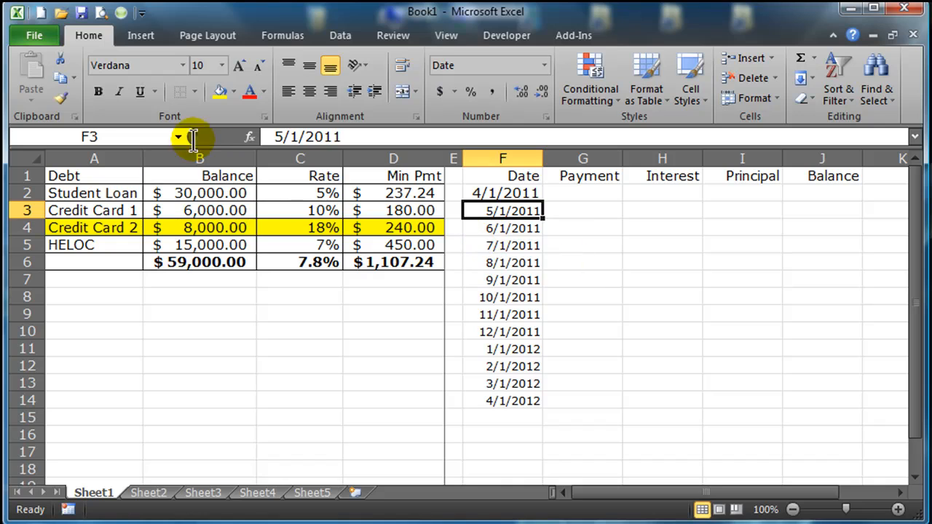
- Copy the formatting of the 5/1/2011 date in F3 to F2
{"action": "left_click", "coordinate": [60, 98]}
{"action": "left_click", "coordinate": [505, 195]}
{"action": "left_click", "coordinate": [531, 313]}
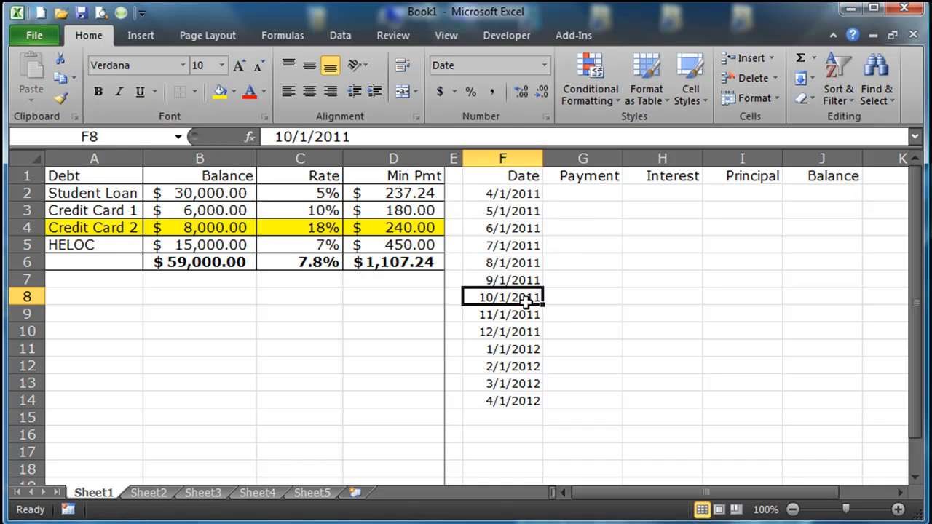
- Set the font size of the schedule cells F2:J17 to 10
{"action": "left_click_drag", "start_coordinate": [502, 196], "coordinate": [804, 450]}
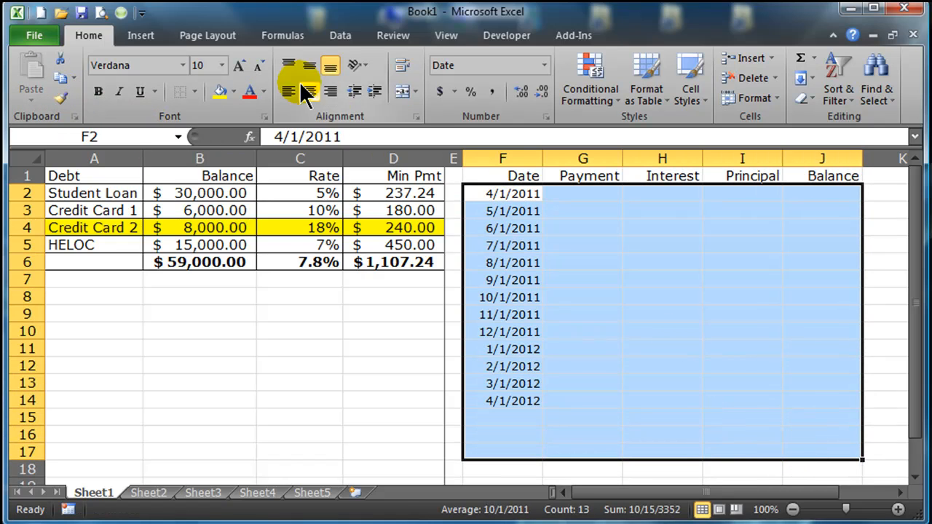
{"action": "left_click", "coordinate": [241, 65]}
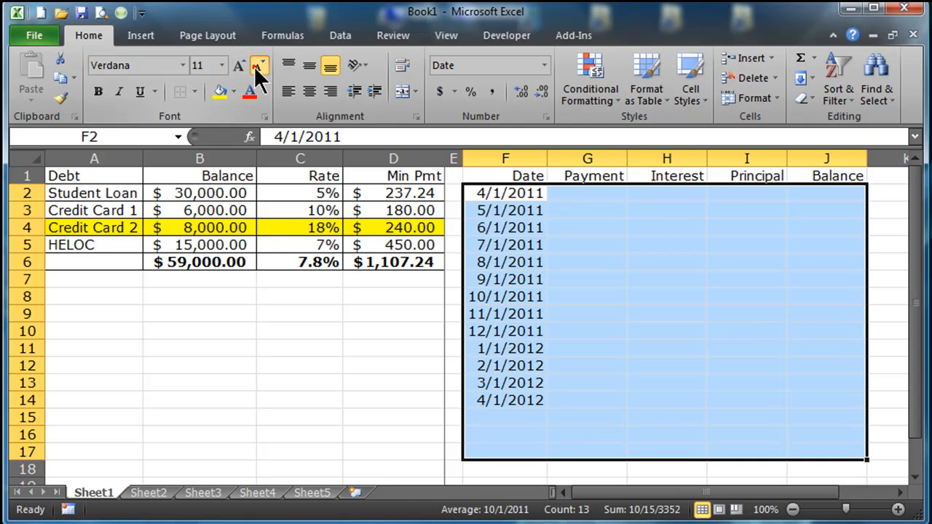
{"action": "left_click", "coordinate": [256, 67]}
{"action": "left_click", "coordinate": [631, 280]}
{"action": "left_click", "coordinate": [590, 195]}
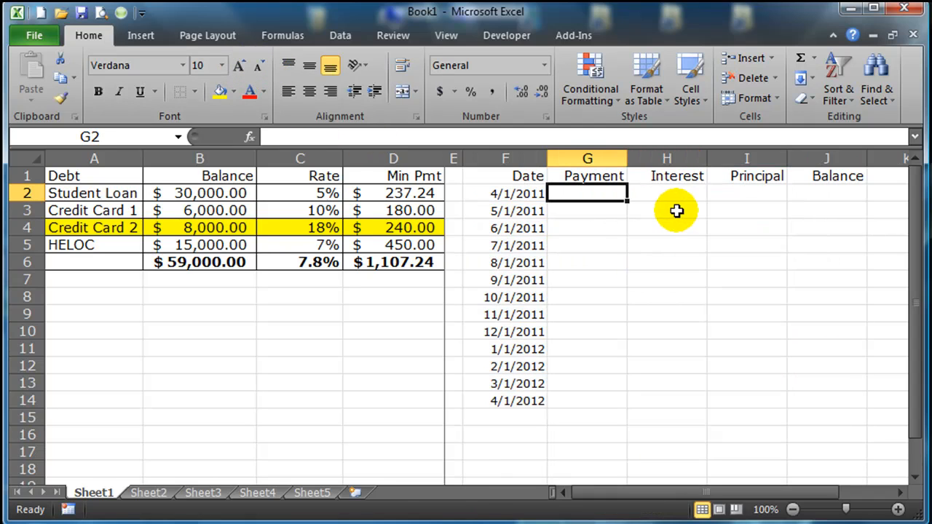
{"action": "left_click", "coordinate": [835, 191]}
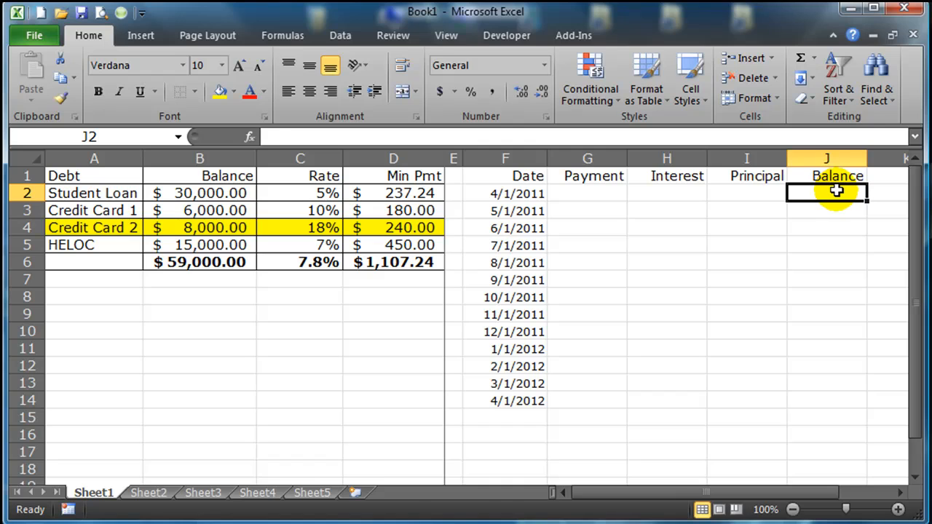
{"action": "type", "text": "="}
{"action": "left_click", "coordinate": [197, 193]}
{"action": "key", "text": "Escape"}
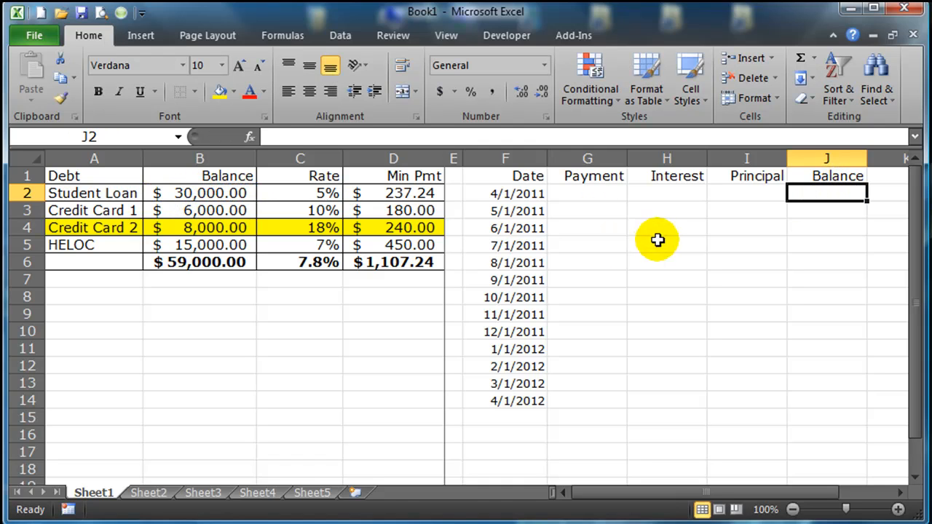
- Link the starting balance in J2 to Credit Card 2's balance with =B4
{"action": "type", "text": "="}
{"action": "left_click", "coordinate": [226, 228]}
{"action": "key", "text": "Return"}
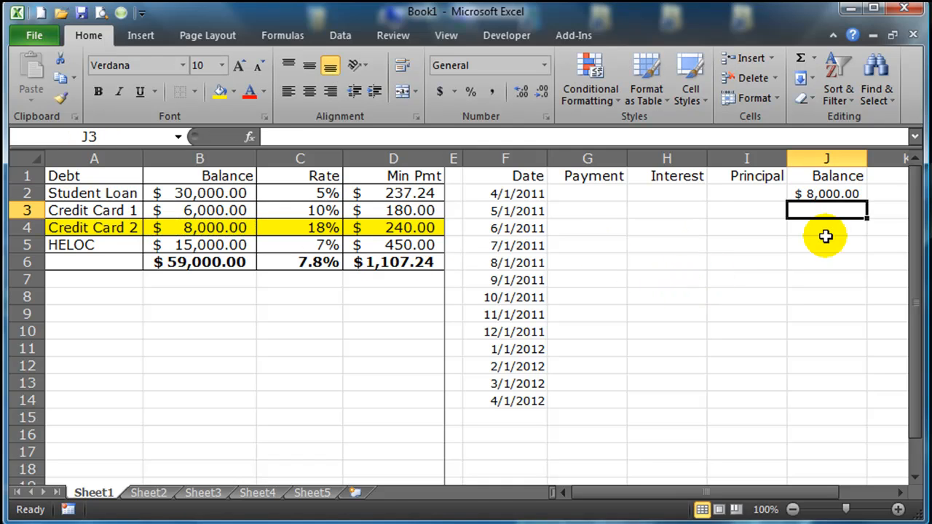
- Try to reduce the decimal places of the schedule cells G2:J14
{"action": "left_click_drag", "start_coordinate": [573, 194], "coordinate": [834, 401]}
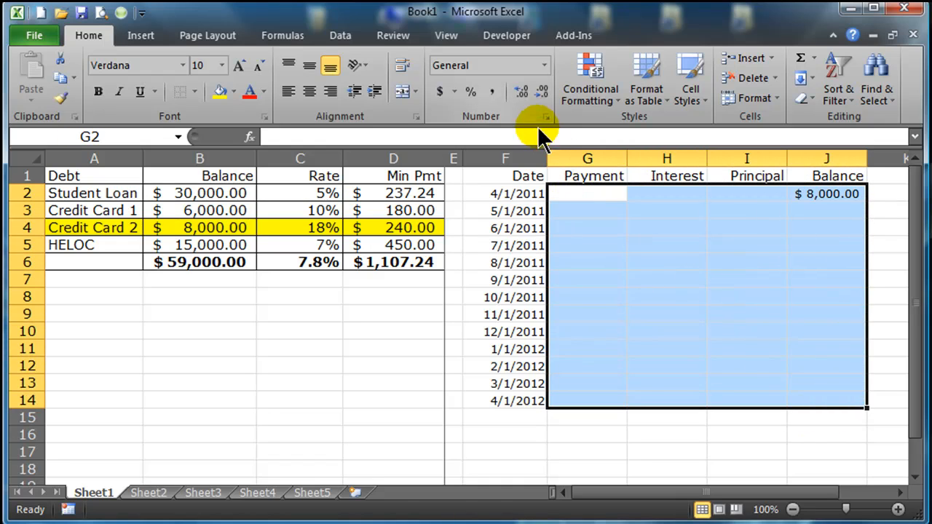
{"action": "left_click", "coordinate": [541, 92]}
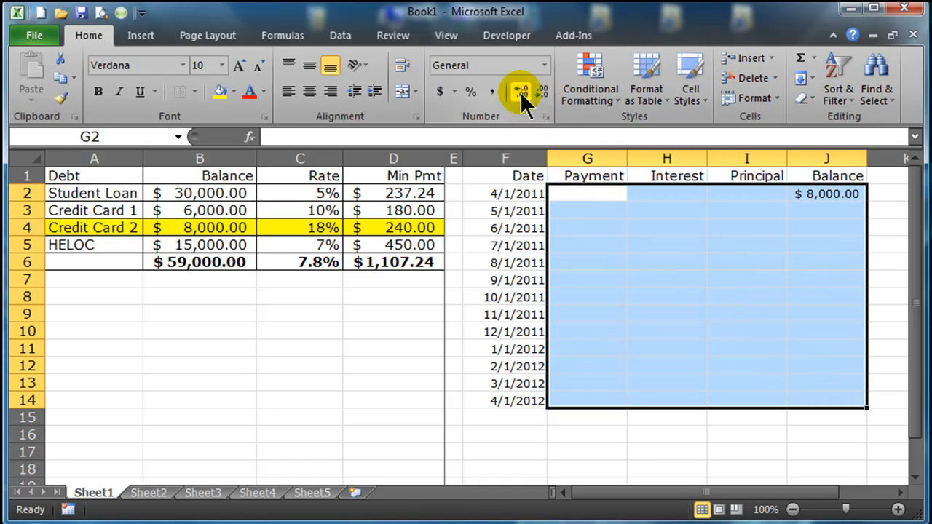
{"action": "left_click", "coordinate": [720, 249]}
- Format the starting balance in J2 to display no decimal places
{"action": "left_click_drag", "start_coordinate": [573, 194], "coordinate": [828, 203]}
{"action": "left_click", "coordinate": [829, 202]}
{"action": "left_click", "coordinate": [541, 92]}
{"action": "left_click", "coordinate": [540, 92]}
{"action": "left_click", "coordinate": [711, 316]}
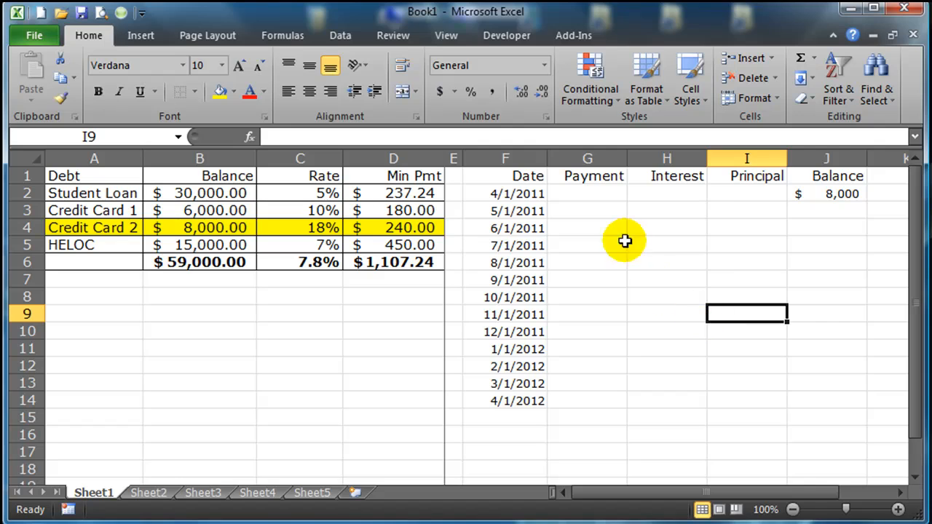
- Copy the number format of J2 to the whole schedule range G2:J14
{"action": "left_click", "coordinate": [804, 197]}
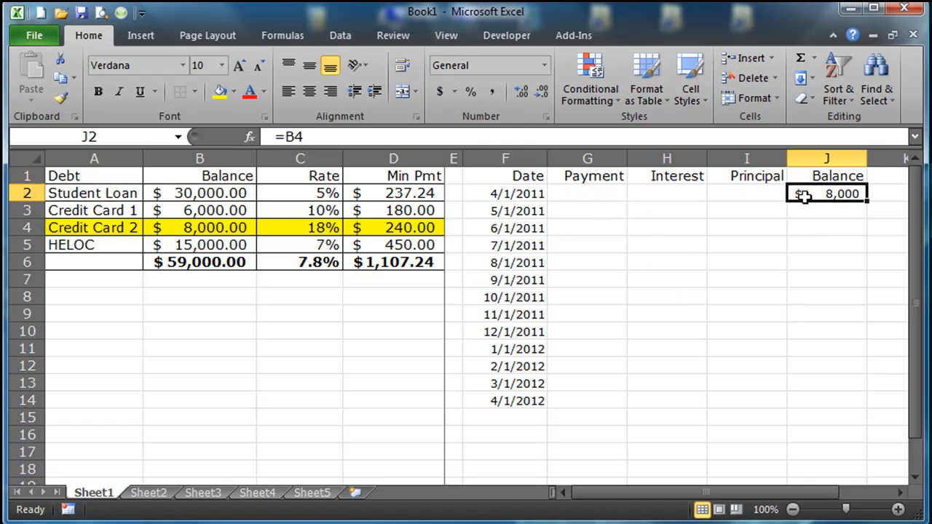
{"action": "left_click", "coordinate": [61, 98]}
{"action": "mouse_move", "coordinate": [571, 193]}
{"action": "left_mouse_down"}
{"action": "mouse_move", "coordinate": [796, 354]}
{"action": "mouse_move", "coordinate": [828, 402]}
{"action": "left_mouse_up"}
{"action": "left_click", "coordinate": [758, 332]}
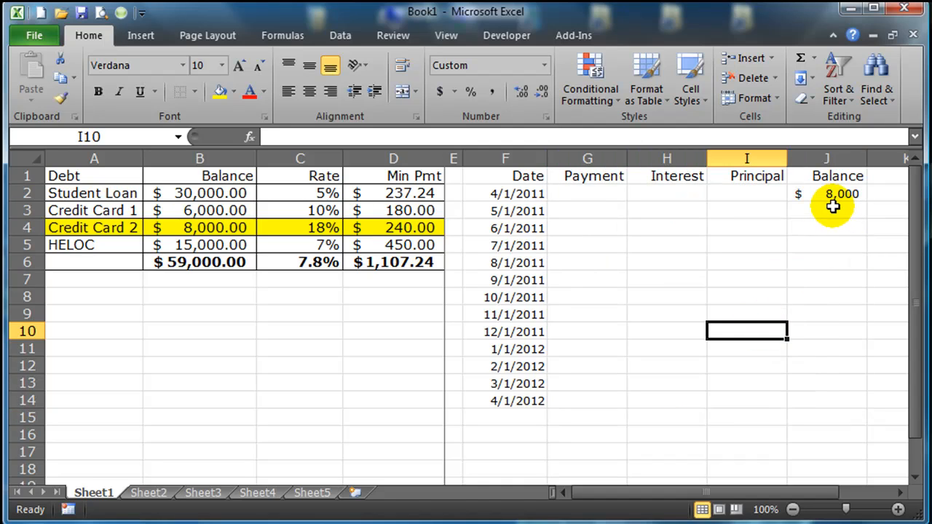
- Enter a formula in G3 that multiplies the previous balance in J2 by the minimum payment rate
{"action": "left_click", "coordinate": [585, 210]}
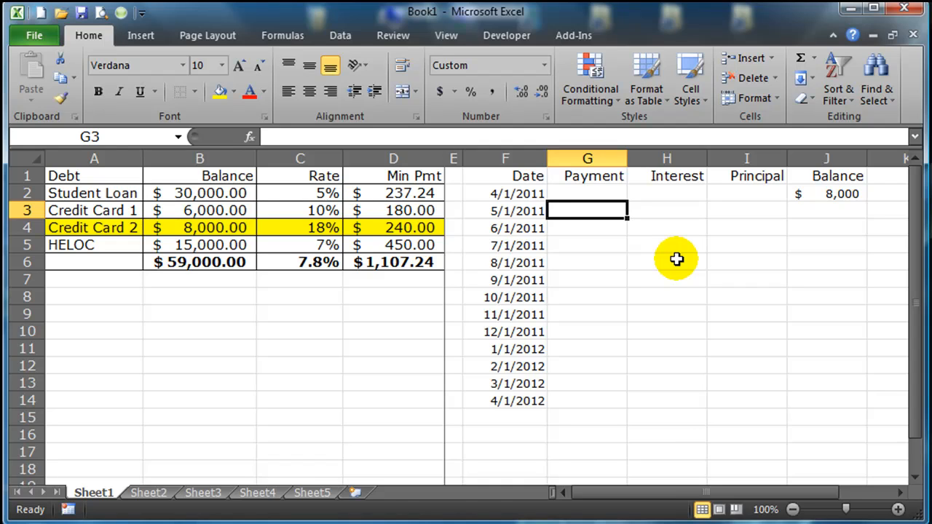
{"action": "type", "text": "="}
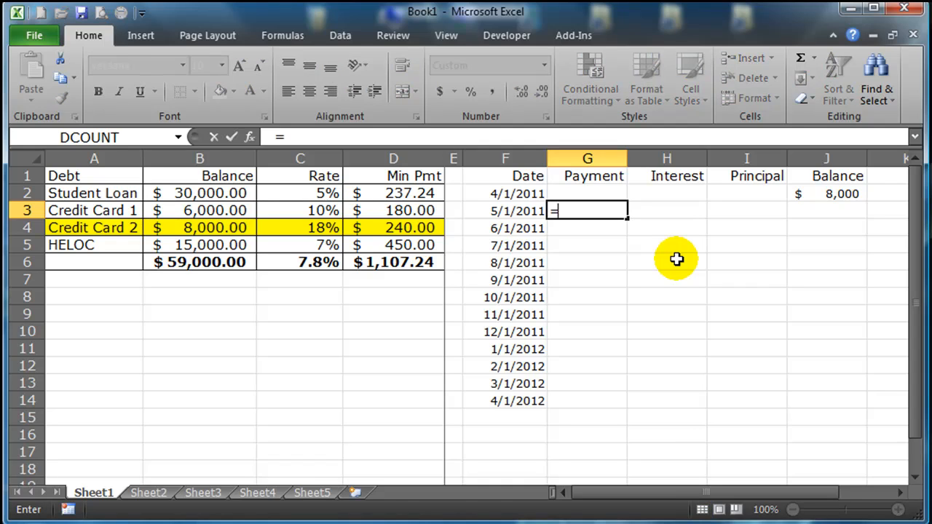
{"action": "left_click", "coordinate": [832, 194]}
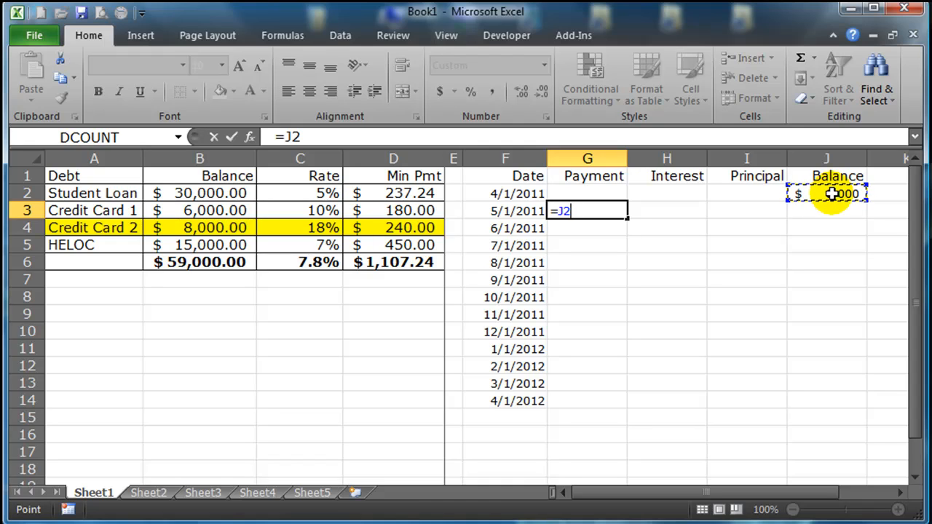
{"action": "type", "text": "*"}
{"action": "key", "text": "Return"}
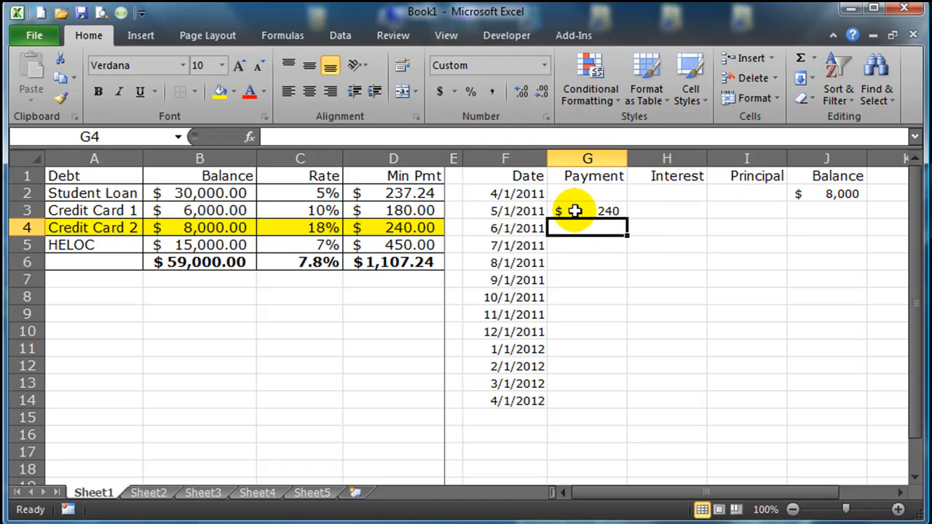
- Calculate the first month's interest in H3 with =J2*($C$4/12), keeping the rate reference absolute
{"action": "left_click", "coordinate": [649, 211]}
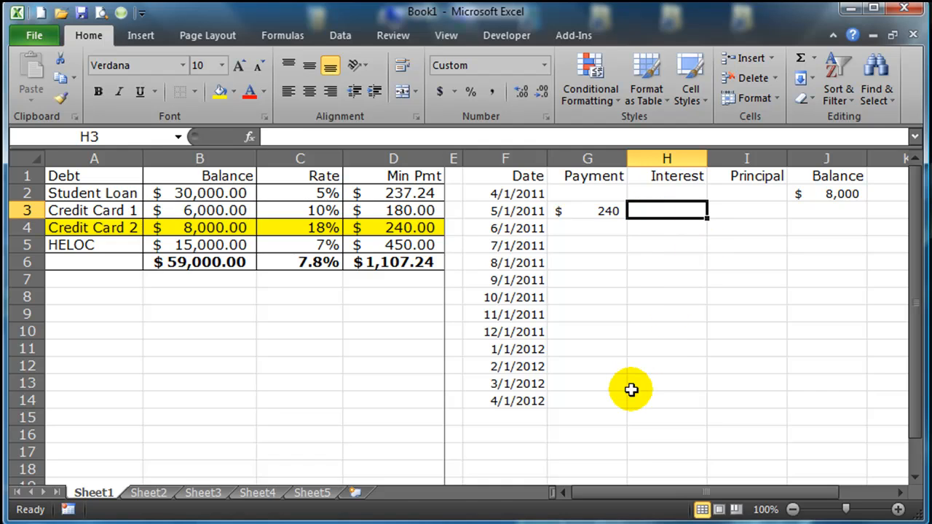
{"action": "type", "text": "="}
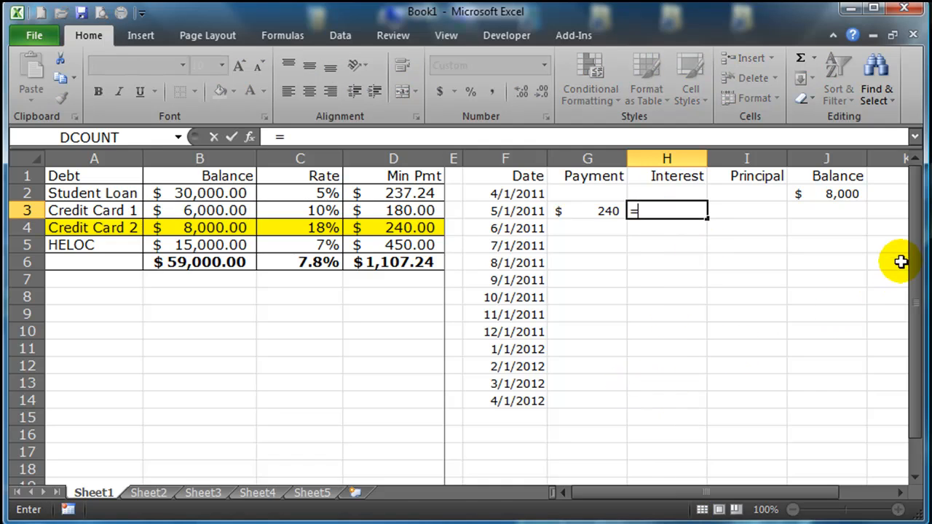
{"action": "left_click", "coordinate": [838, 193]}
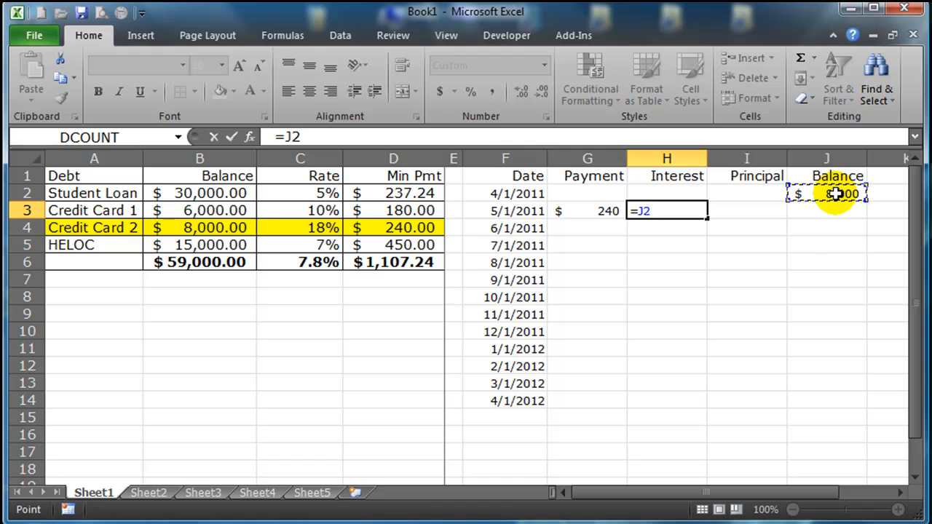
{"action": "type", "text": "*"}
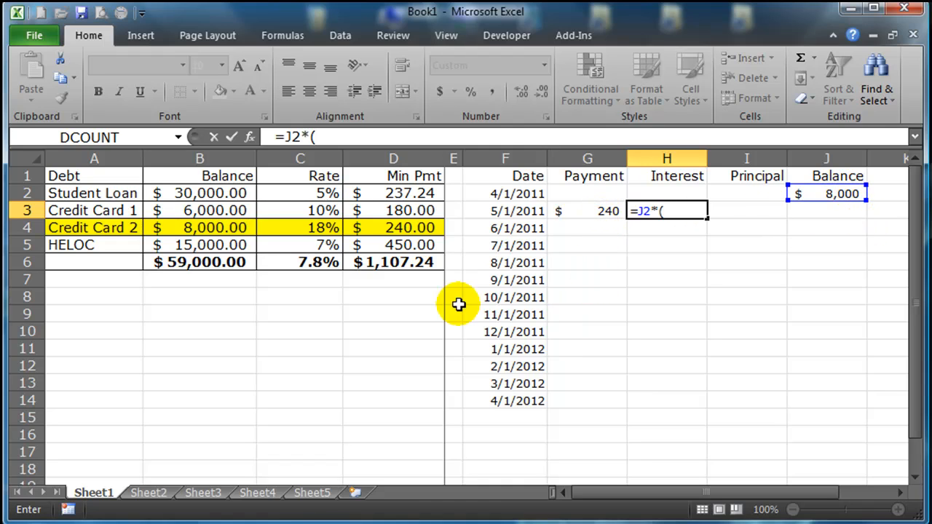
{"action": "left_click", "coordinate": [329, 228]}
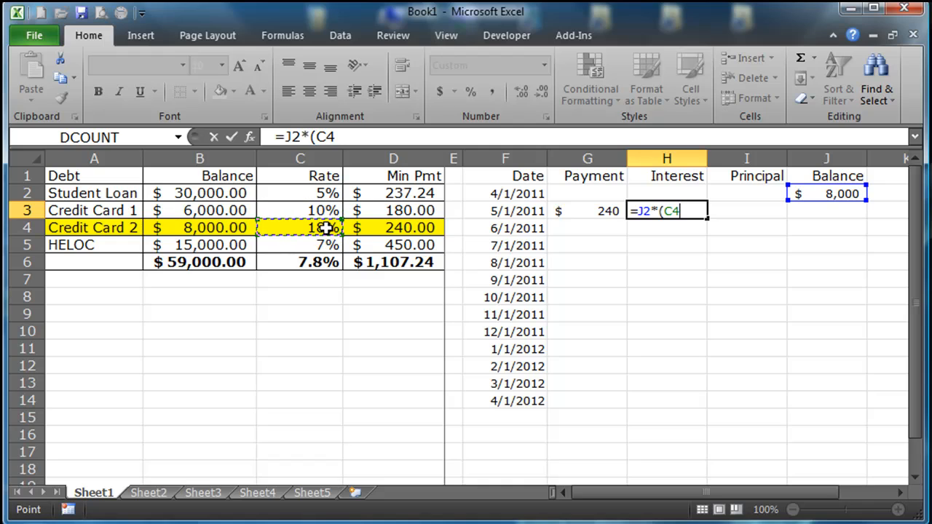
{"action": "key", "text": "F4"}
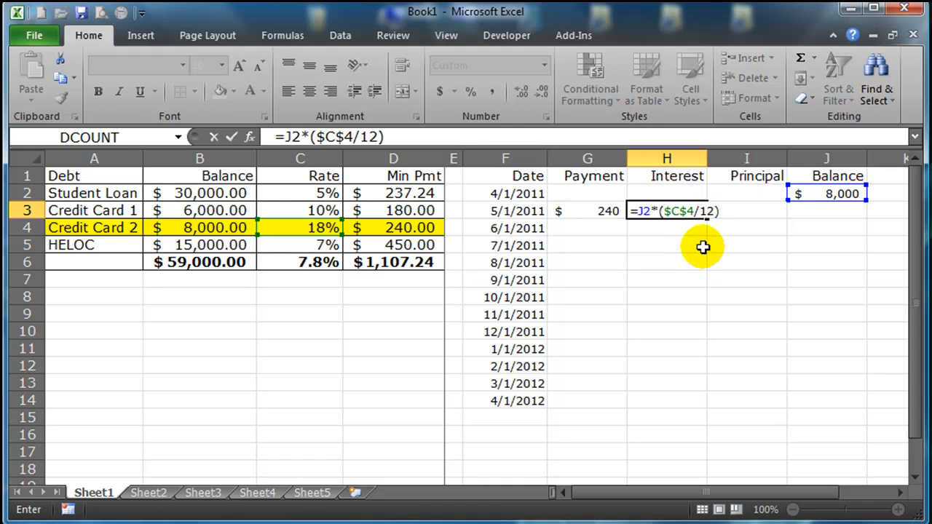
{"action": "key", "text": "Return"}
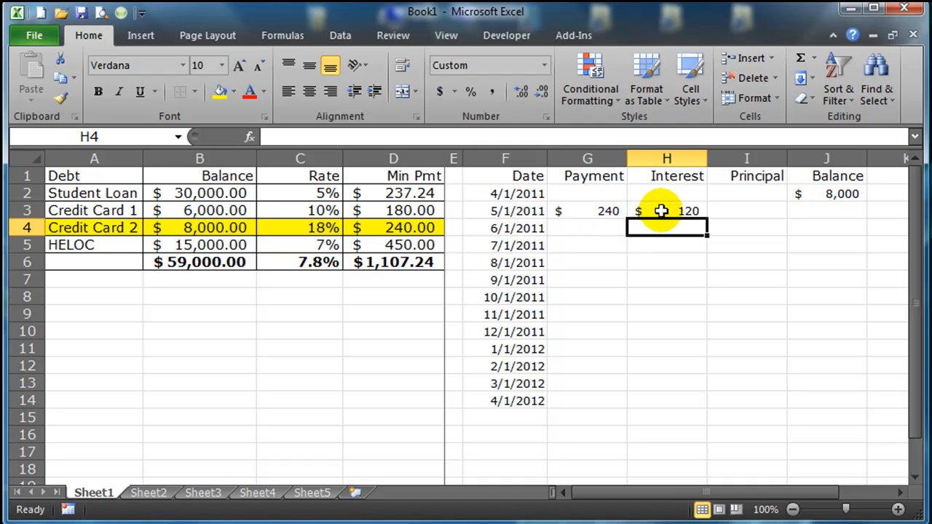
- Calculate the first principal amount in I3 as payment minus interest with =G3-H3
{"action": "left_click", "coordinate": [748, 211]}
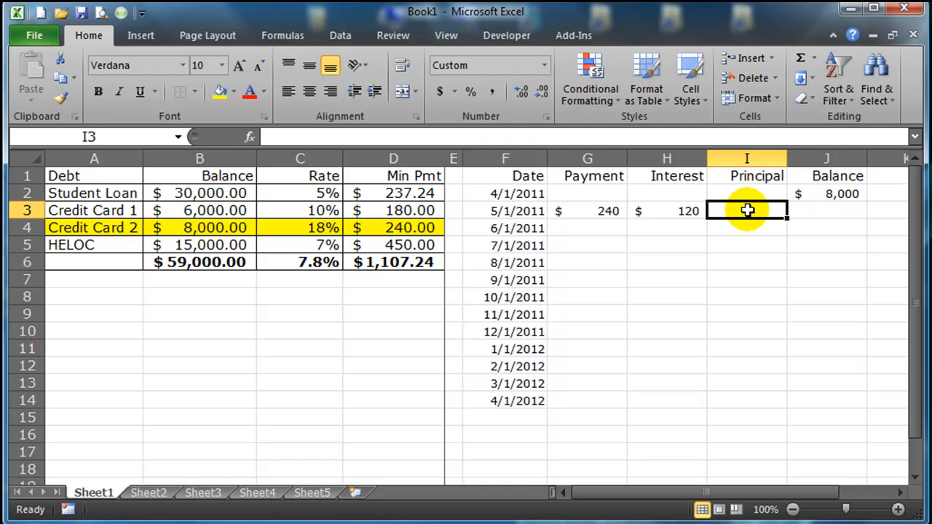
{"action": "type", "text": "="}
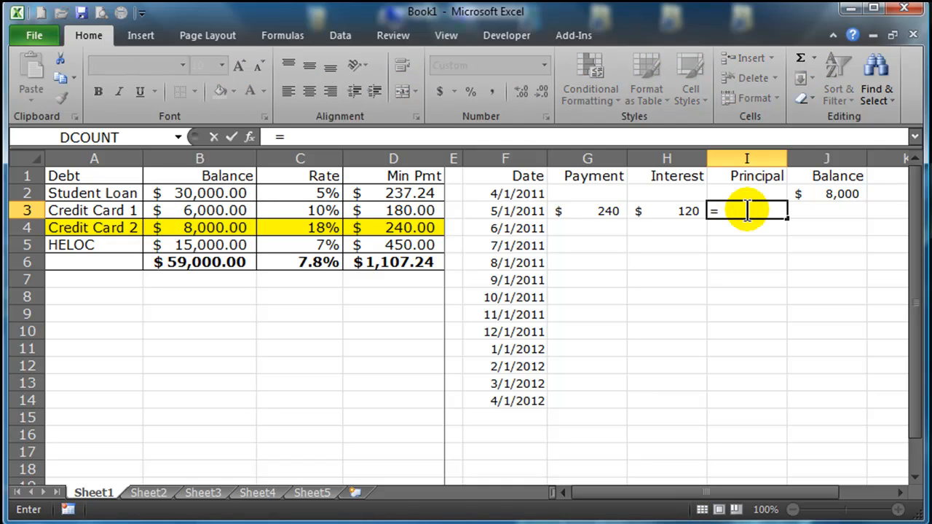
{"action": "left_click", "coordinate": [607, 210]}
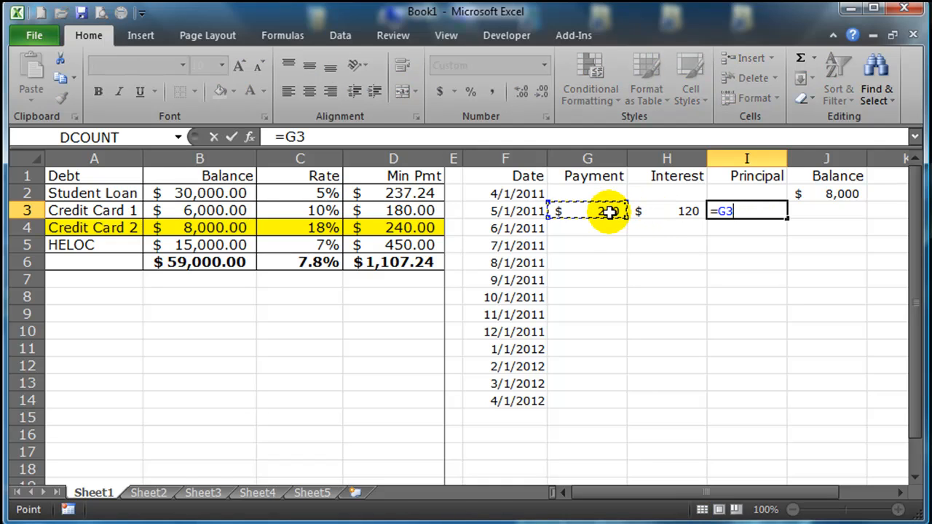
{"action": "type", "text": "-"}
{"action": "left_click", "coordinate": [663, 210]}
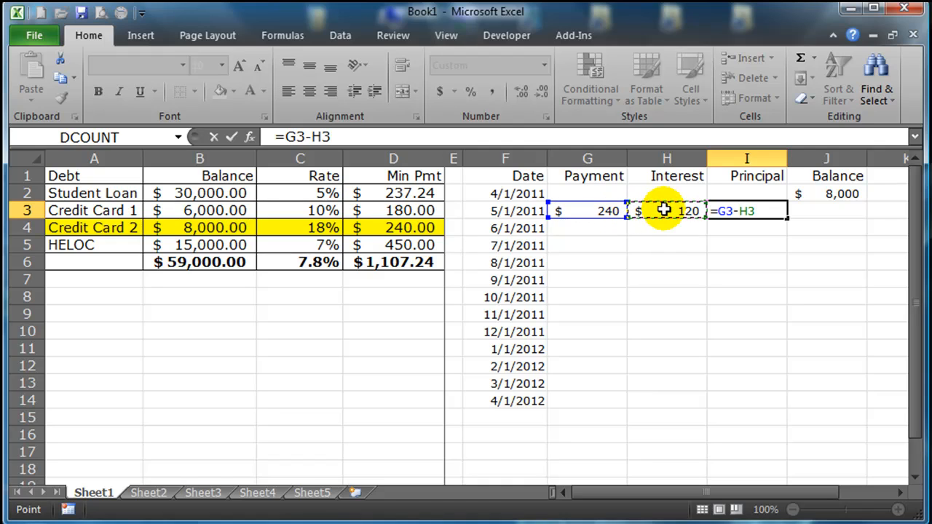
{"action": "key", "text": "Return"}
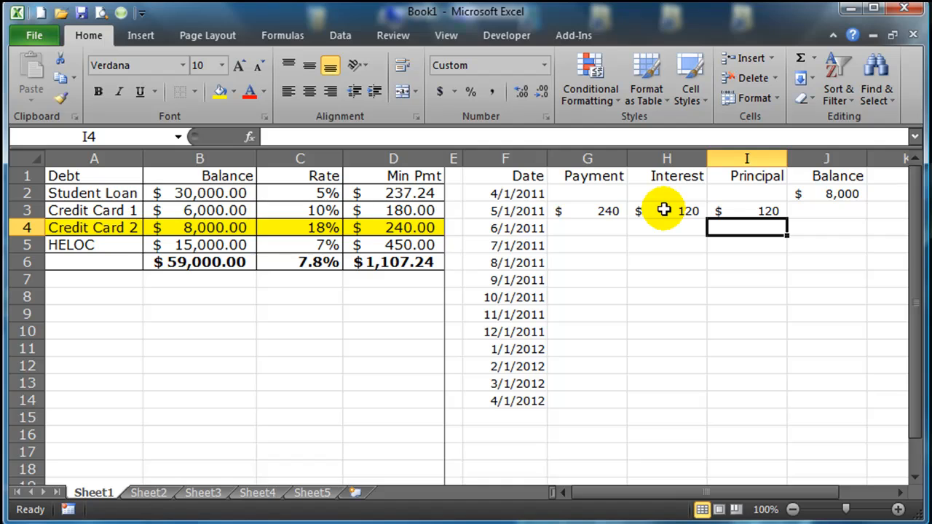
- Try the first month's balance formula in J3 as =J2*I3
{"action": "left_click", "coordinate": [836, 213]}
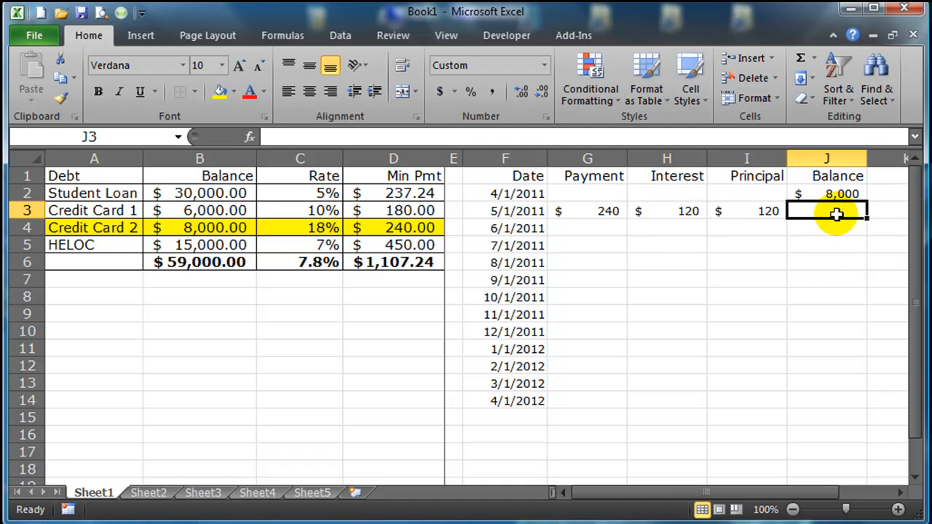
{"action": "type", "text": "="}
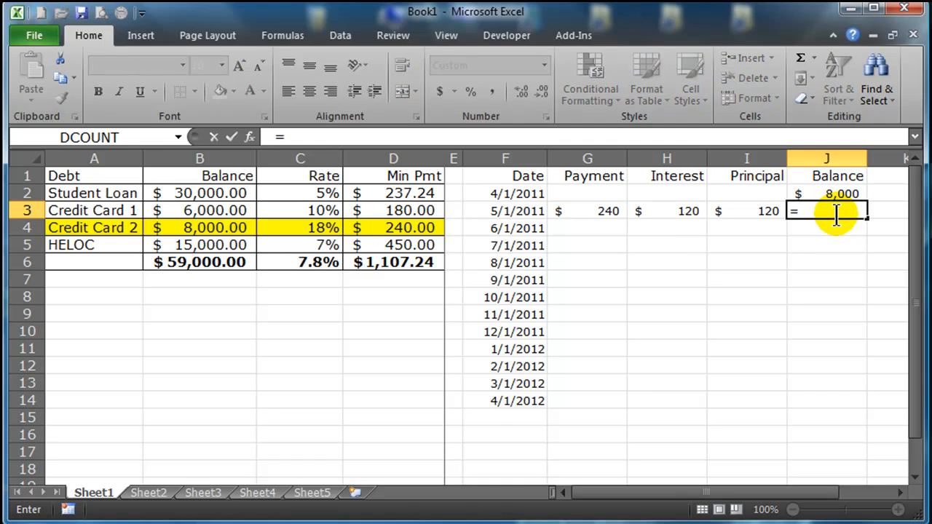
{"action": "left_click", "coordinate": [829, 193]}
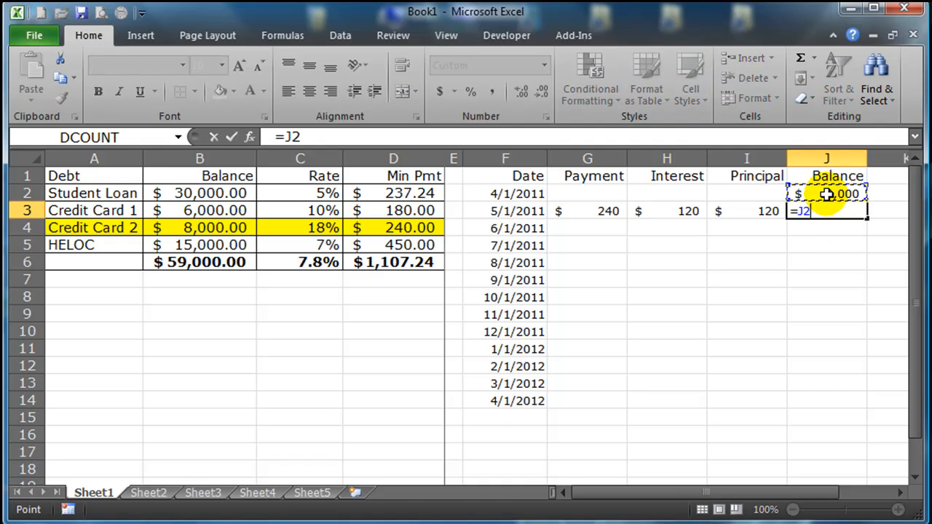
{"action": "type", "text": "*"}
{"action": "left_click", "coordinate": [750, 210]}
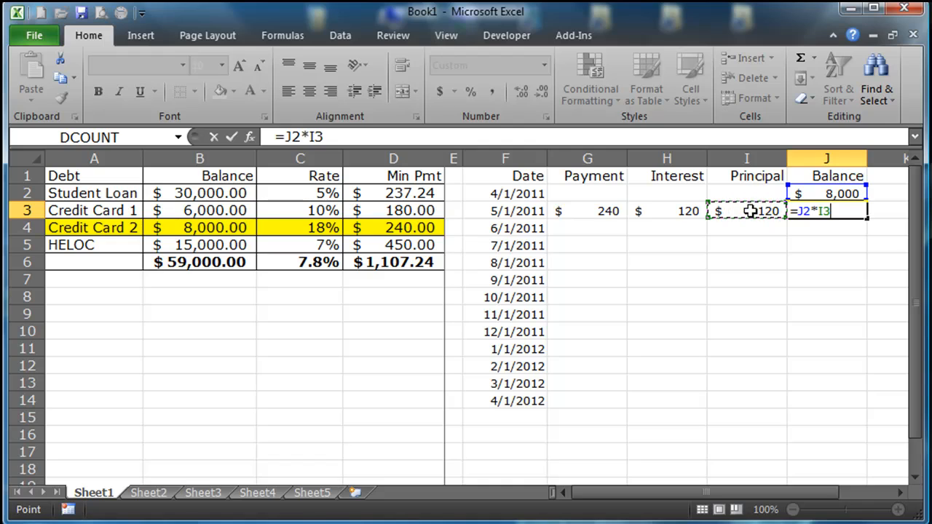
{"action": "key", "text": "Return"}
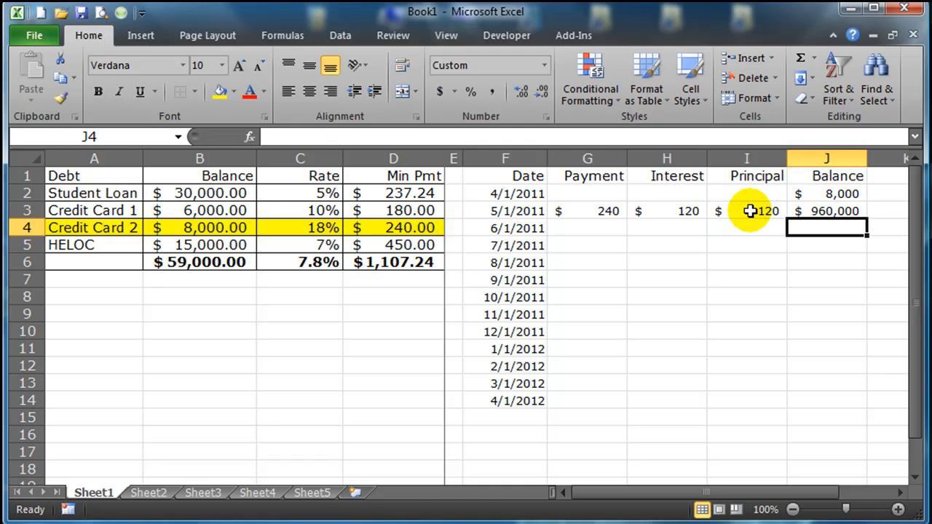
- Calculate the first month's remaining balance in J3 as previous balance minus principal with =J2-I3
{"action": "left_click", "coordinate": [806, 211]}
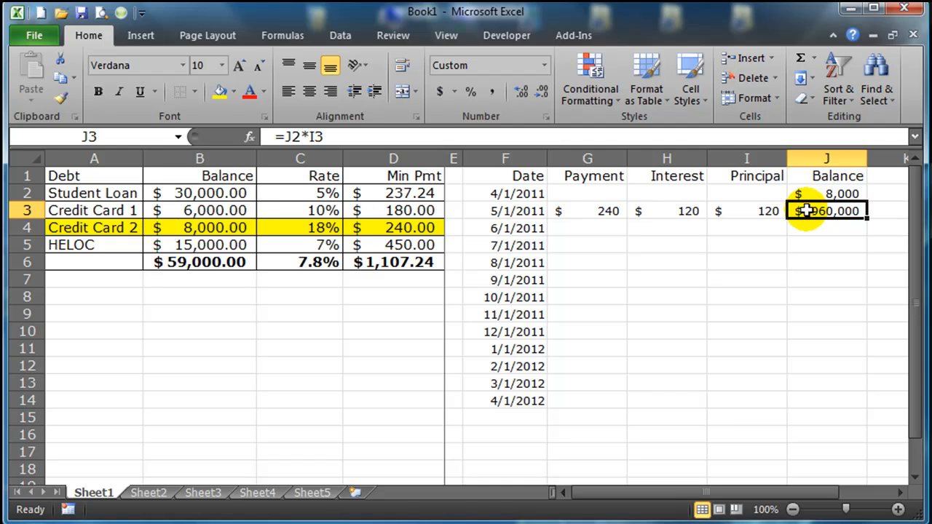
{"action": "type", "text": "="}
{"action": "left_click", "coordinate": [842, 195]}
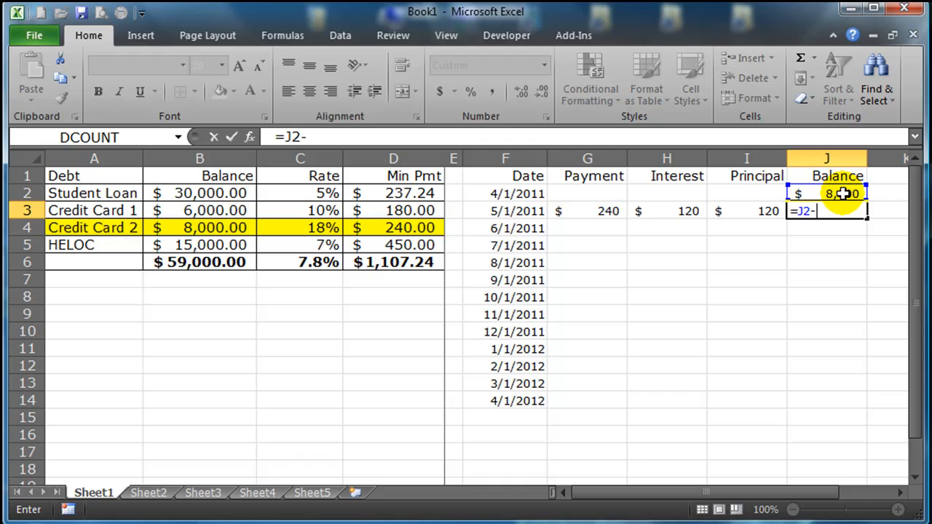
{"action": "type", "text": "-"}
{"action": "left_click", "coordinate": [753, 210]}
{"action": "key", "text": "Return"}
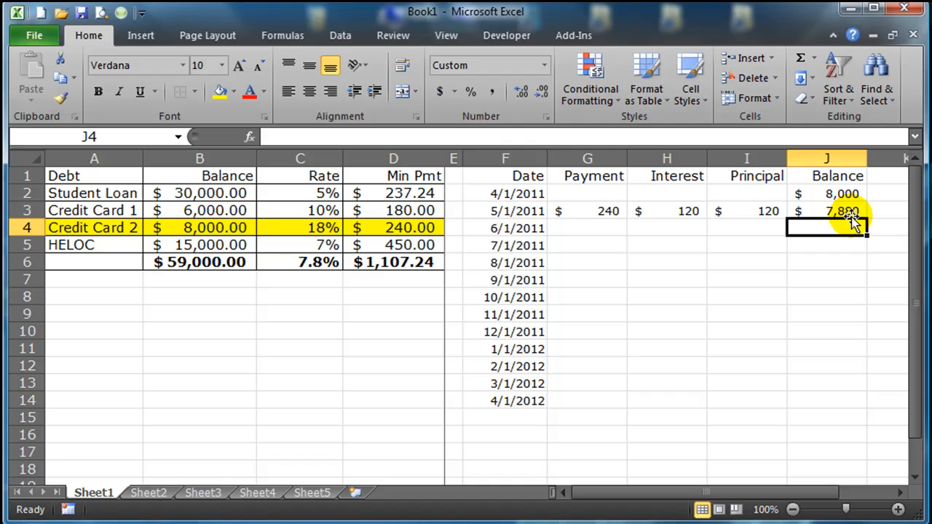
- Fill the payment, interest, principal and balance formulas from row 3 down through row 14
{"action": "left_click_drag", "start_coordinate": [576, 210], "coordinate": [799, 213]}
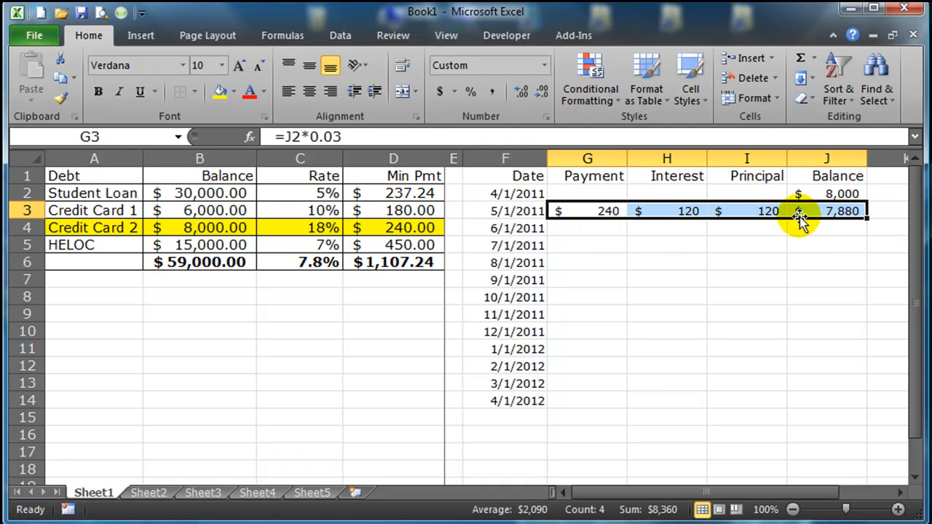
{"action": "left_click", "coordinate": [604, 212]}
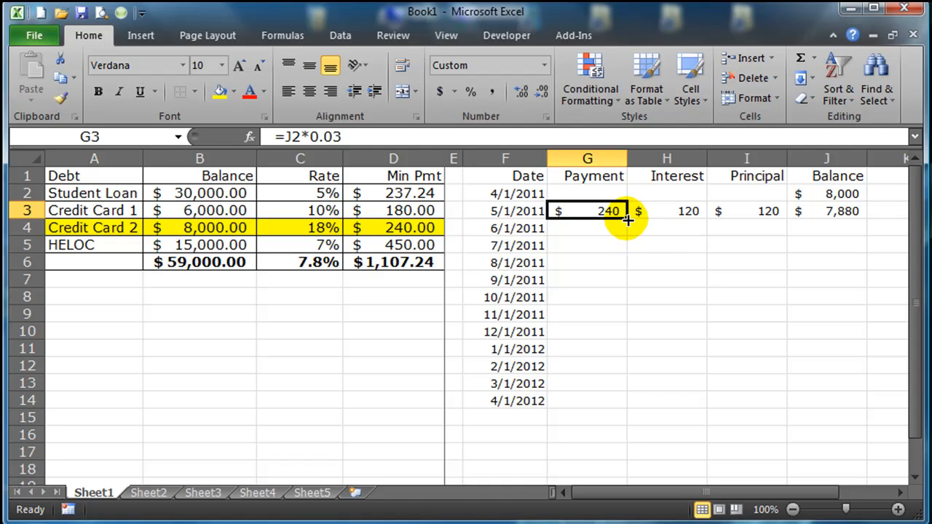
{"action": "double_click", "coordinate": [628, 220]}
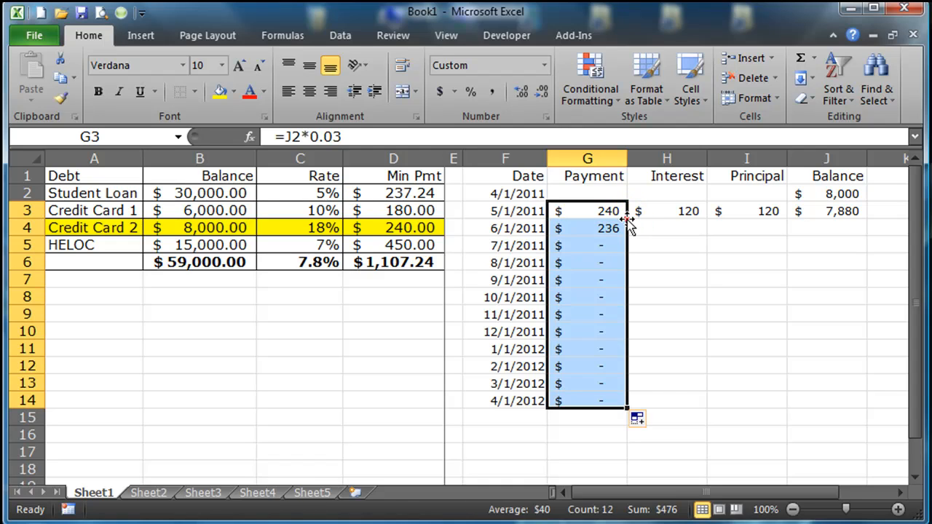
{"action": "left_click_drag", "start_coordinate": [669, 211], "coordinate": [823, 212]}
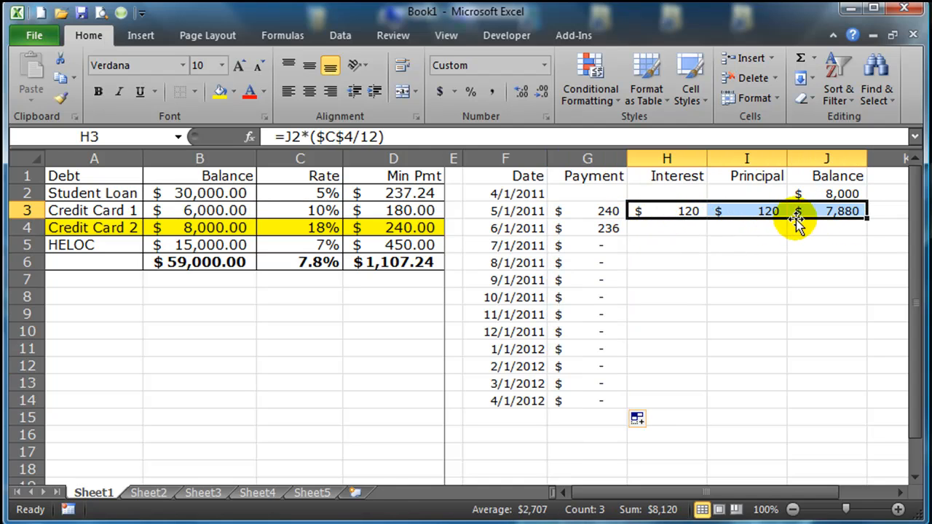
{"action": "double_click", "coordinate": [866, 219]}
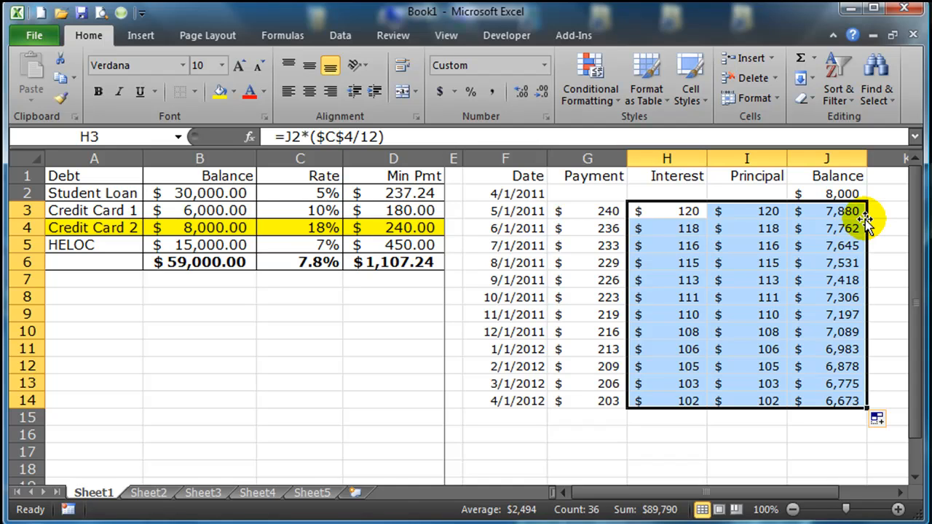
- Examine how the payment formula changes from month to month down column G
{"action": "left_click", "coordinate": [608, 230]}
{"action": "left_click", "coordinate": [592, 211]}
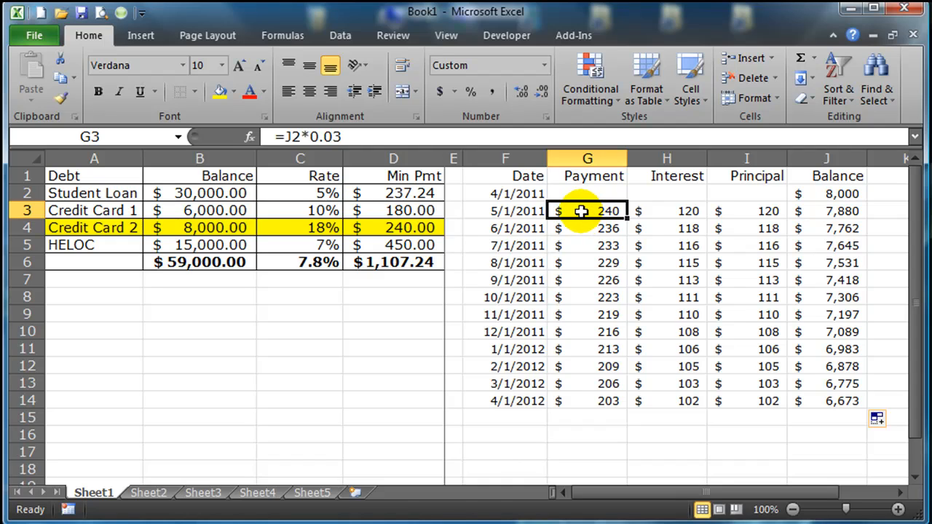
{"action": "left_click", "coordinate": [606, 229]}
{"action": "left_click", "coordinate": [606, 245]}
{"action": "left_click", "coordinate": [604, 279]}
{"action": "left_click", "coordinate": [603, 332]}
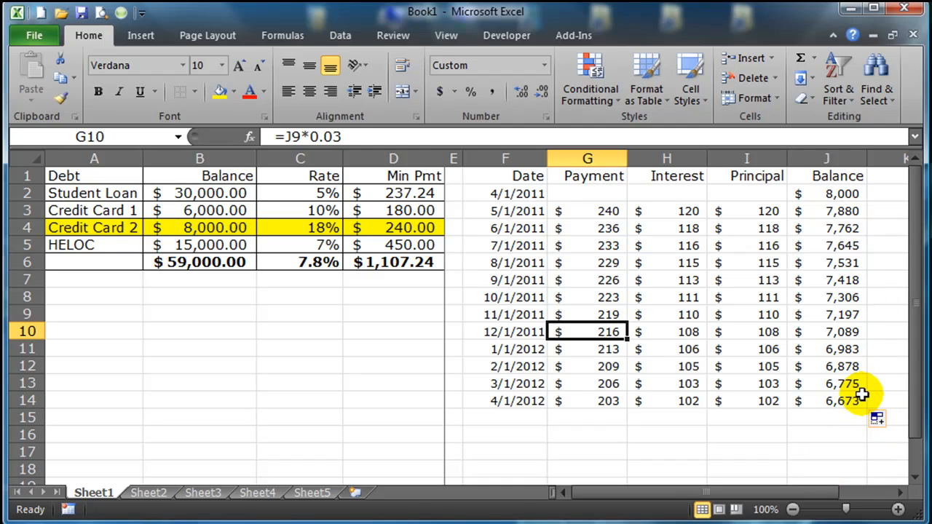
- Extend the payment schedule from rows 13 and 14 (F13:J14) down through row 140
{"action": "left_click_drag", "start_coordinate": [502, 383], "coordinate": [808, 398]}
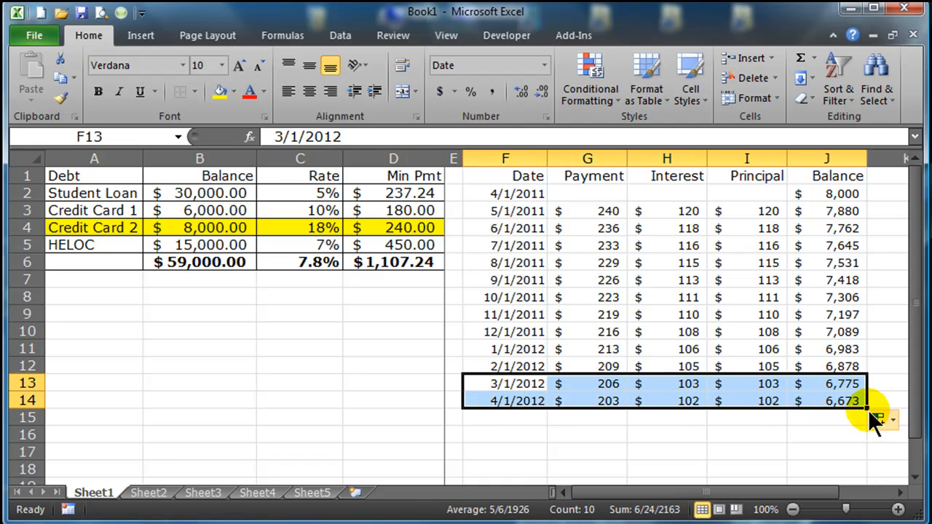
{"action": "left_click_drag", "start_coordinate": [872, 410], "coordinate": [871, 519]}
{"action": "left_click_drag", "start_coordinate": [871, 519], "coordinate": [875, 431]}
{"action": "scroll", "coordinate": [876, 428], "scroll_direction": "down", "scroll_amount": 4}
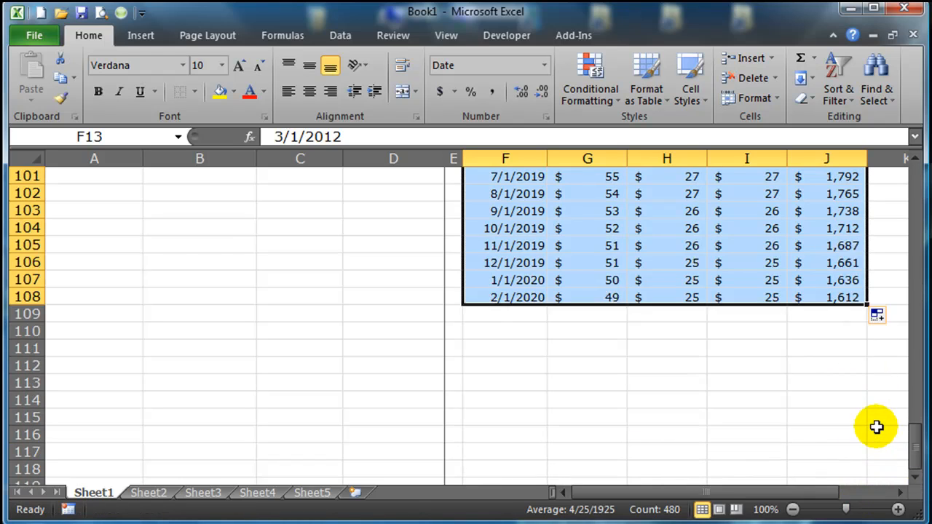
{"action": "left_click_drag", "start_coordinate": [867, 235], "coordinate": [864, 430]}
{"action": "scroll", "coordinate": [862, 394], "scroll_direction": "down", "scroll_amount": 5}
{"action": "scroll", "coordinate": [862, 393], "scroll_direction": "up", "scroll_amount": 3}
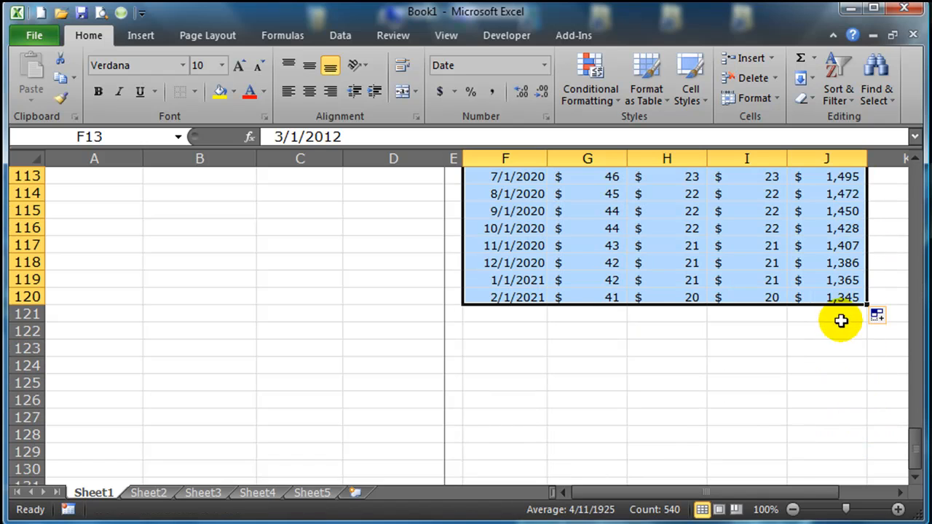
{"action": "left_click_drag", "start_coordinate": [866, 304], "coordinate": [869, 428]}
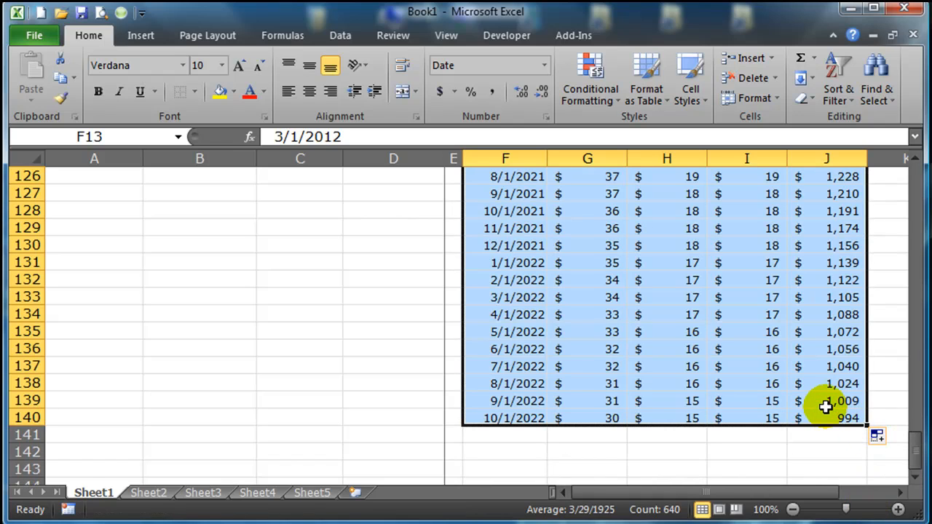
{"action": "scroll", "coordinate": [606, 386], "scroll_direction": "up", "scroll_amount": 1}
{"action": "scroll", "coordinate": [610, 385], "scroll_direction": "down", "scroll_amount": 5}
- Compare the start of the schedule with its last rows, examining the payment and balance in rows 139 and 140
{"action": "left_click_drag", "start_coordinate": [916, 455], "coordinate": [915, 166]}
{"action": "left_click", "coordinate": [636, 212]}
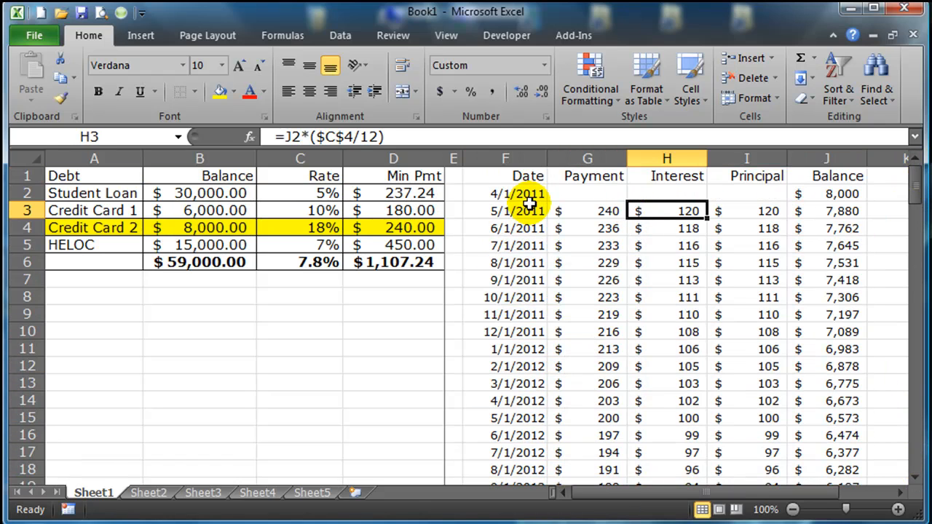
{"action": "left_click_drag", "start_coordinate": [915, 186], "coordinate": [917, 490]}
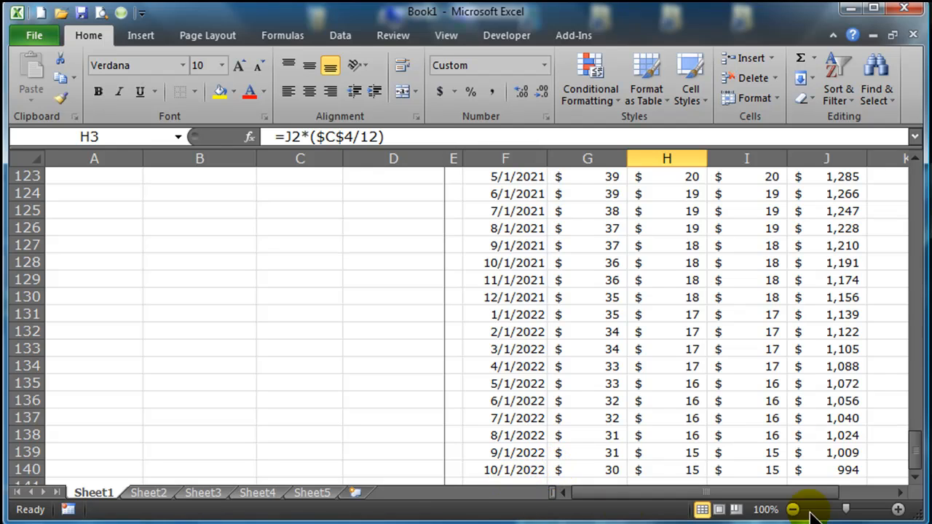
{"action": "left_click", "coordinate": [915, 449]}
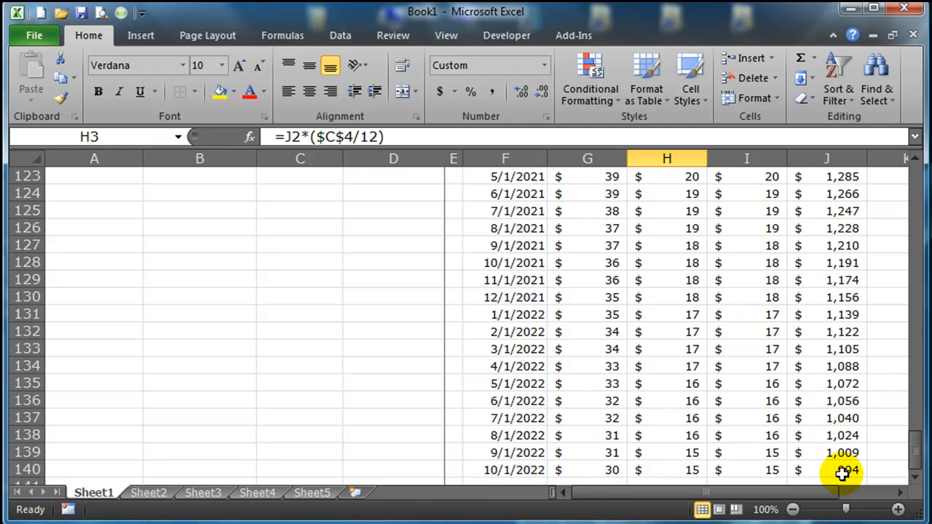
{"action": "left_click", "coordinate": [916, 477]}
{"action": "left_click", "coordinate": [916, 477]}
{"action": "left_click", "coordinate": [916, 477]}
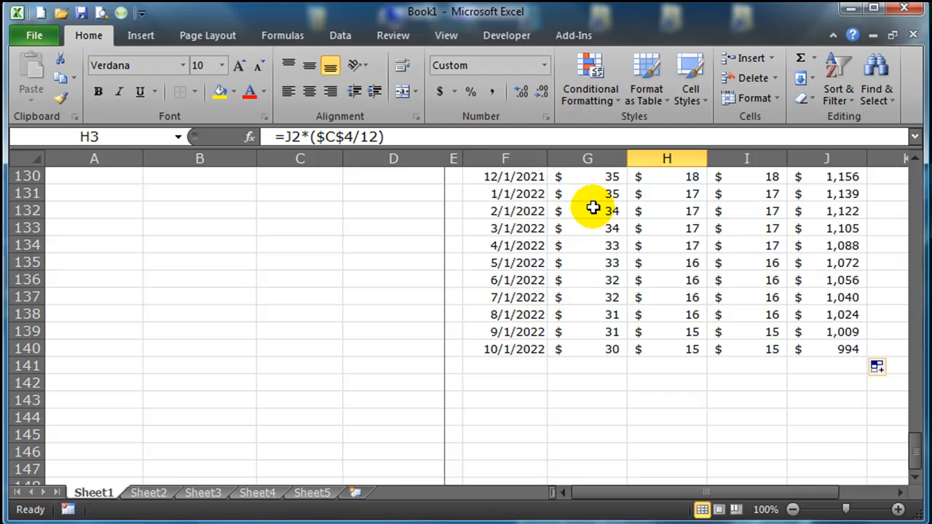
{"action": "left_click", "coordinate": [604, 353]}
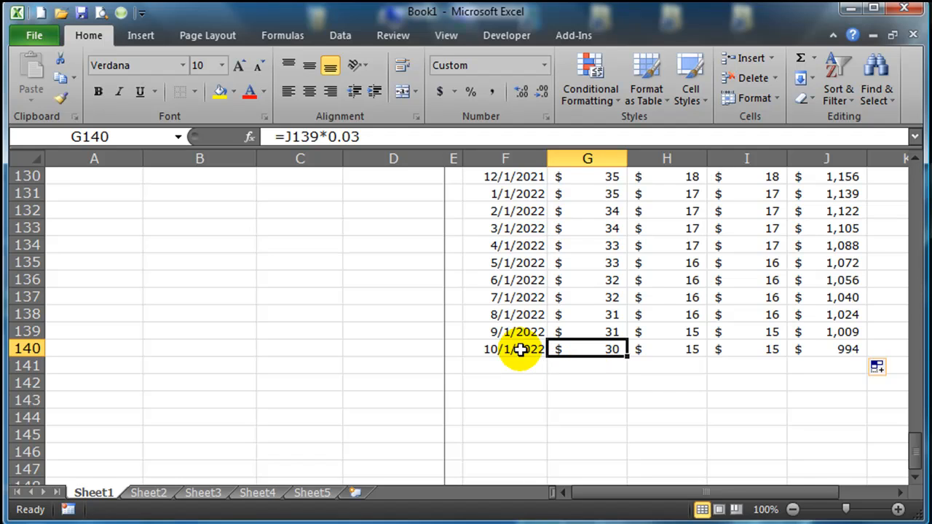
{"action": "left_click_drag", "start_coordinate": [514, 334], "coordinate": [843, 349]}
- Replace the payment formulas with fixed amounts, entering 30 in G140 and 31 in G139
{"action": "left_click", "coordinate": [604, 348]}
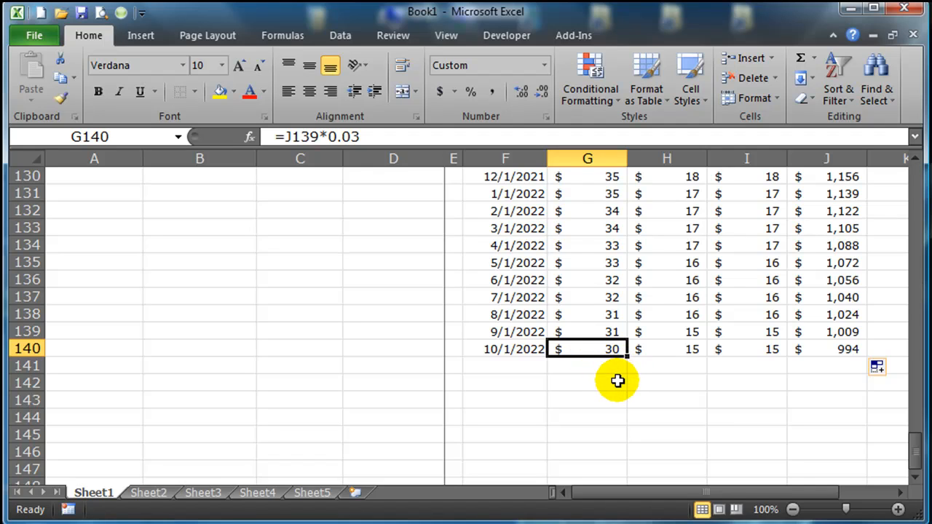
{"action": "type", "text": "30"}
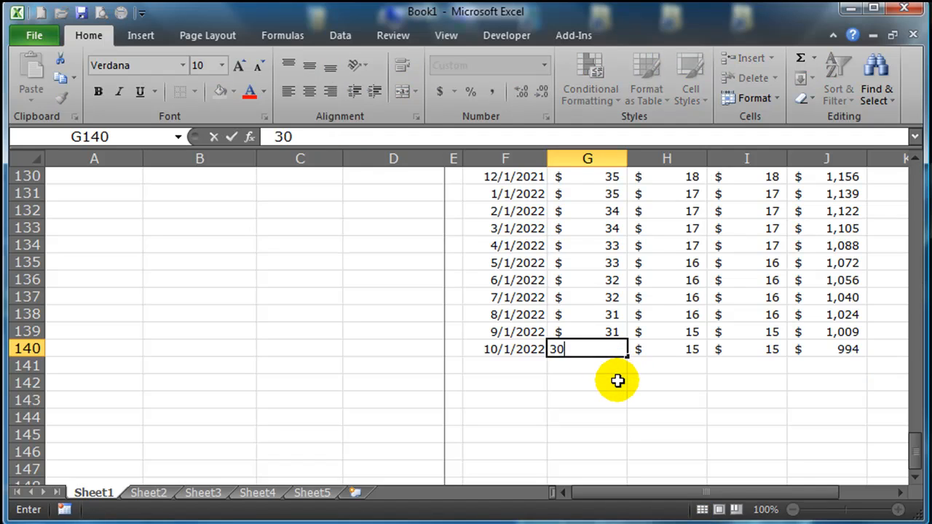
{"action": "key", "text": "Return"}
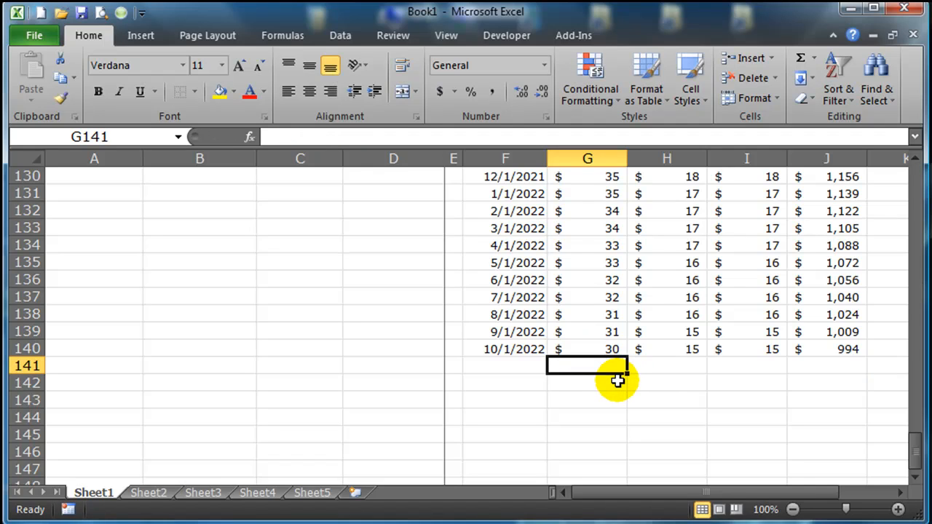
{"action": "left_click", "coordinate": [517, 349]}
{"action": "left_click", "coordinate": [592, 332]}
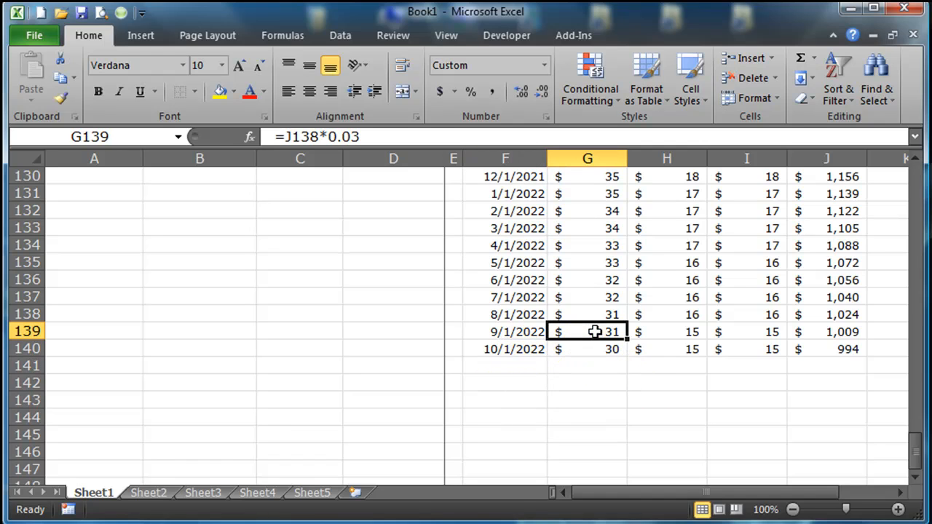
{"action": "type", "text": "31"}
{"action": "key", "text": "Return"}
- Fill row 140 of the schedule down through row 144, using the Fill Months option
{"action": "left_click_drag", "start_coordinate": [516, 331], "coordinate": [815, 353]}
{"action": "left_click", "coordinate": [589, 349]}
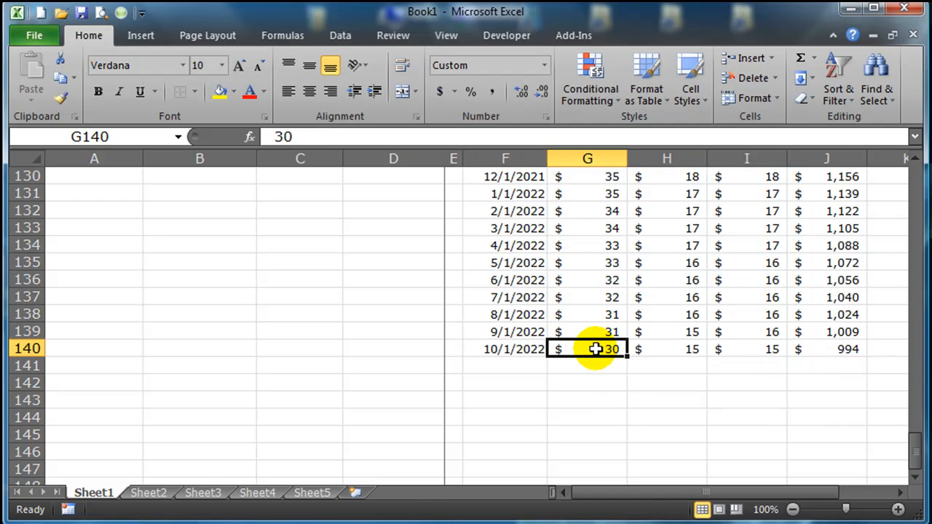
{"action": "left_click_drag", "start_coordinate": [537, 351], "coordinate": [868, 425]}
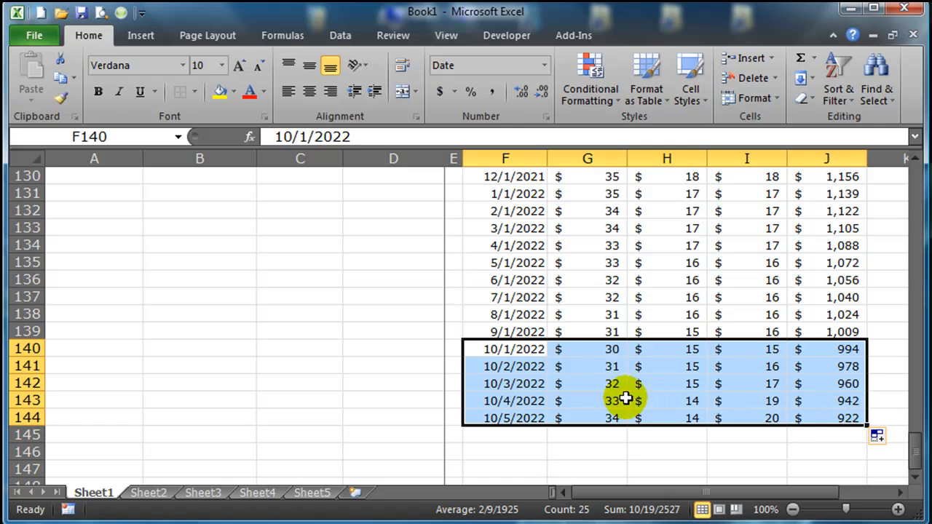
{"action": "left_click", "coordinate": [893, 441]}
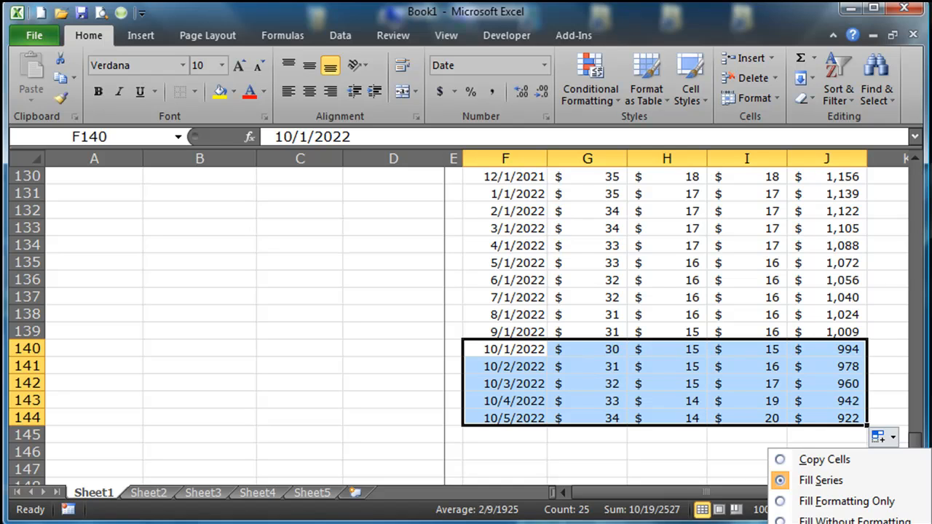
{"action": "key", "text": "m"}
{"action": "left_click", "coordinate": [614, 435]}
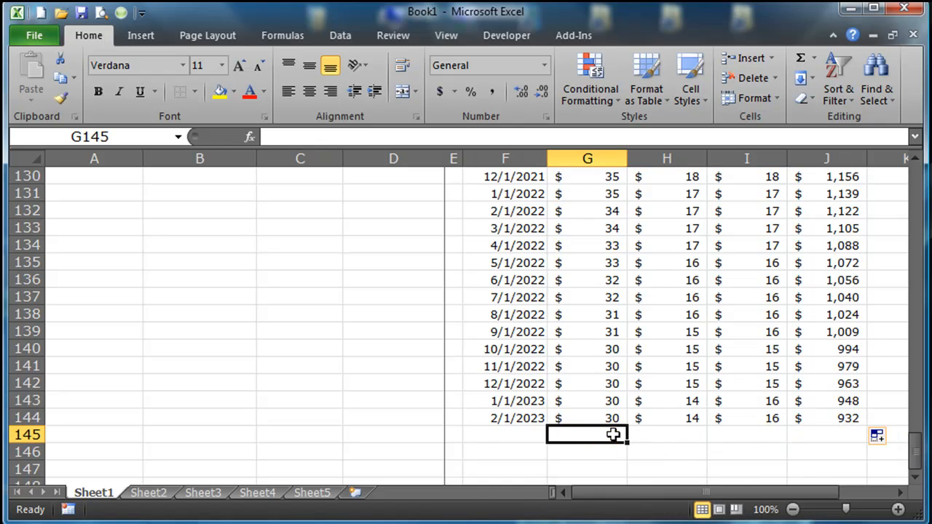
- Extend the payment schedule from rows 143 and 144 (F143:J144) down through row 186
{"action": "scroll", "coordinate": [732, 381], "scroll_direction": "down", "scroll_amount": 3}
{"action": "left_click_drag", "start_coordinate": [517, 262], "coordinate": [793, 273]}
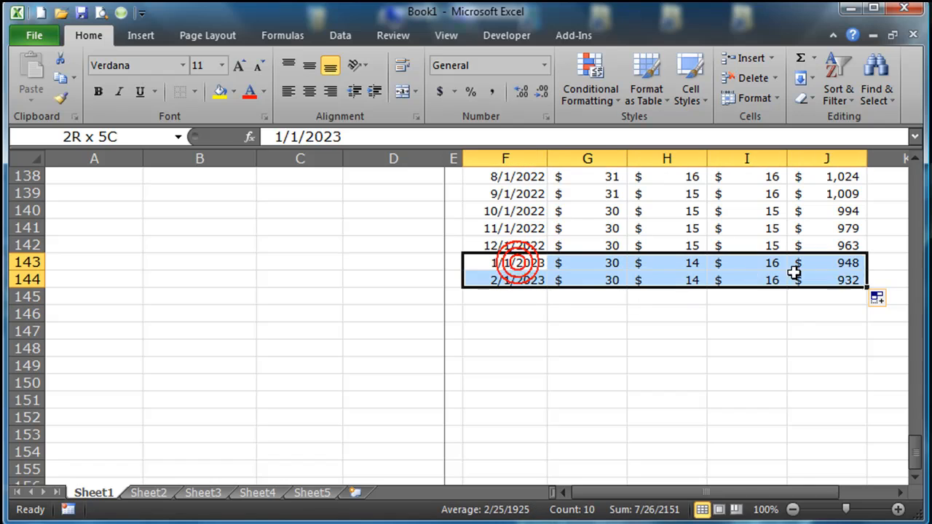
{"action": "left_click_drag", "start_coordinate": [867, 288], "coordinate": [874, 408]}
{"action": "scroll", "coordinate": [644, 271], "scroll_direction": "down", "scroll_amount": 4}
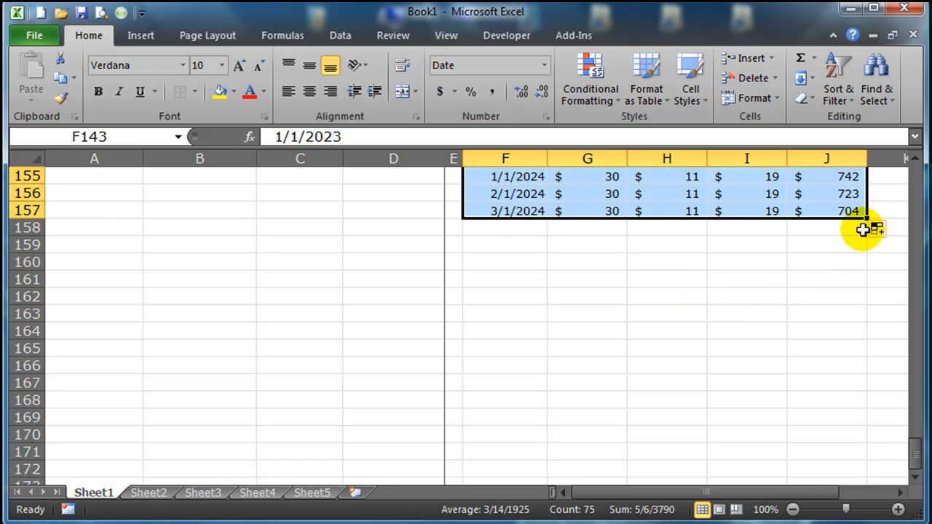
{"action": "left_click_drag", "start_coordinate": [865, 218], "coordinate": [855, 441]}
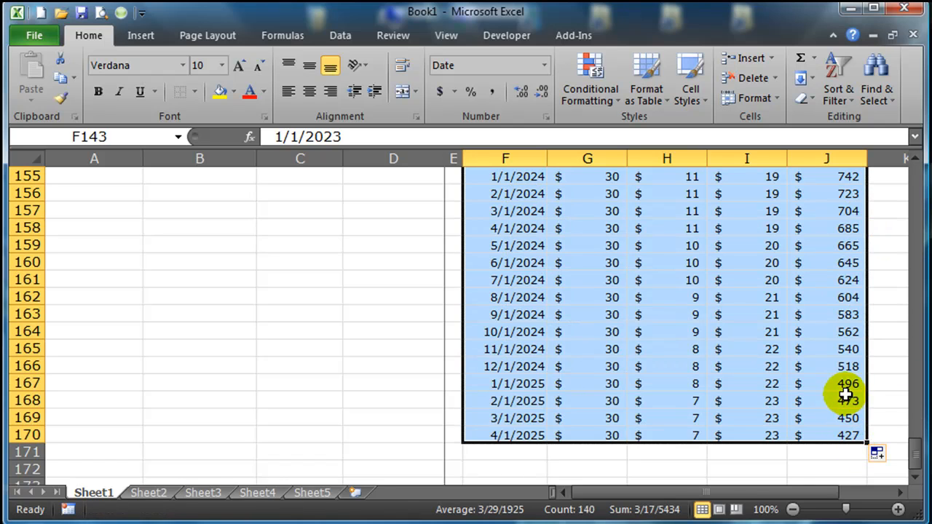
{"action": "scroll", "coordinate": [849, 391], "scroll_direction": "down", "scroll_amount": 3}
{"action": "left_click_drag", "start_coordinate": [866, 307], "coordinate": [822, 369]}
{"action": "scroll", "coordinate": [817, 368], "scroll_direction": "down", "scroll_amount": 4}
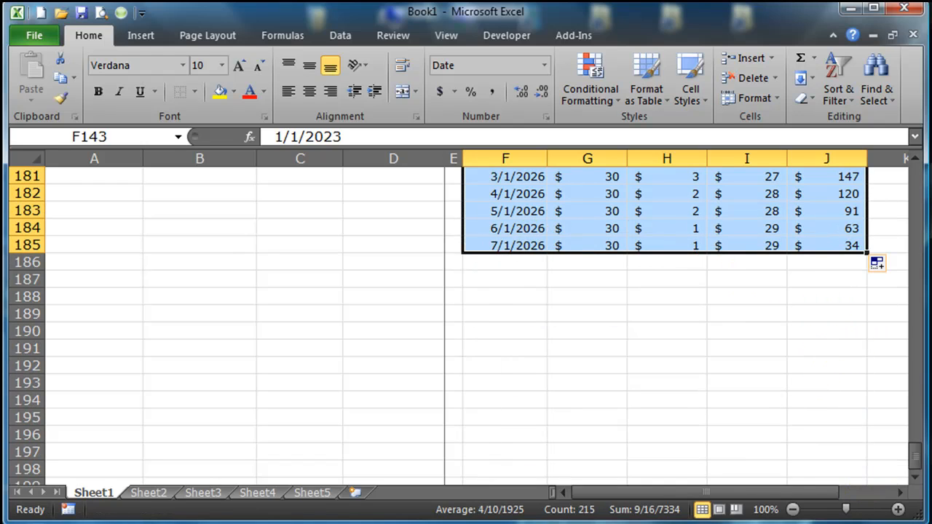
{"action": "left_click_drag", "start_coordinate": [867, 252], "coordinate": [864, 265]}
{"action": "left_click", "coordinate": [842, 314]}
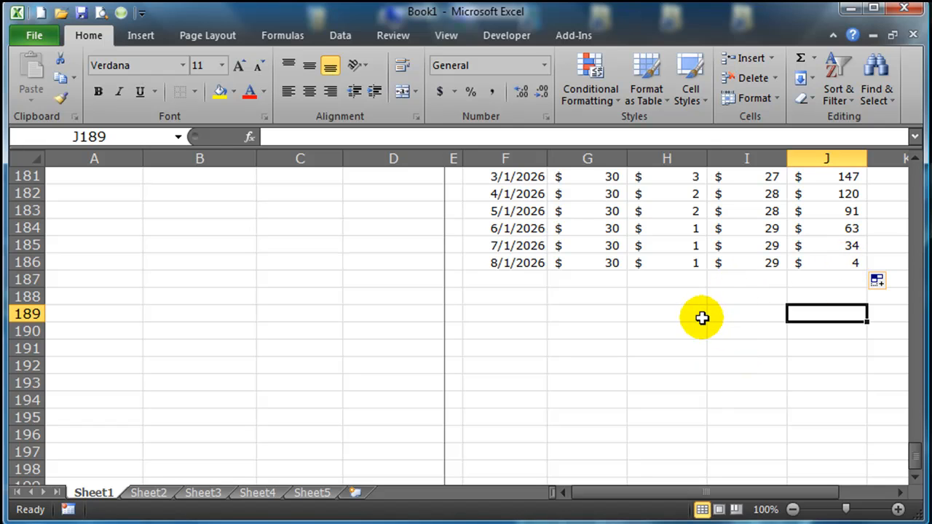
- Review the schedule from its first payments down to the last row, examining the declining payments, balance and final payoff date
{"action": "left_click_drag", "start_coordinate": [921, 470], "coordinate": [921, 174]}
{"action": "left_click", "coordinate": [591, 227]}
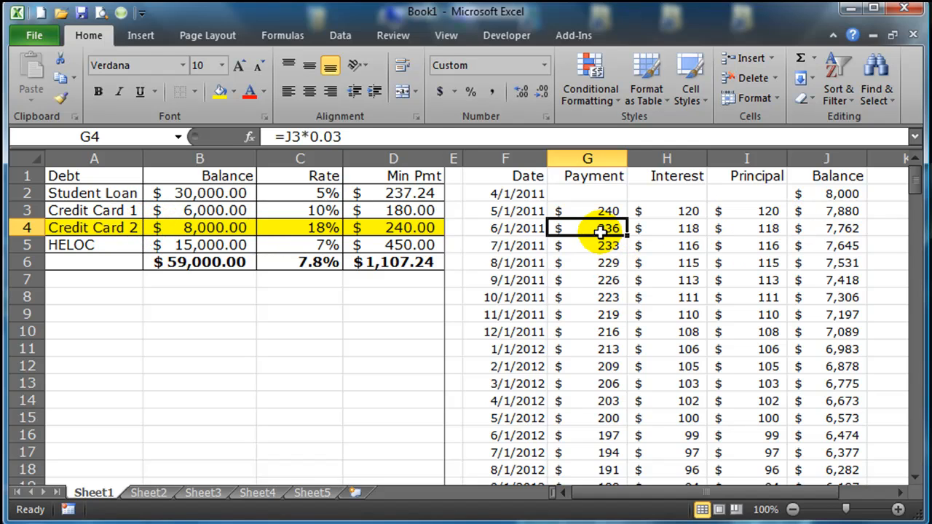
{"action": "scroll", "coordinate": [618, 288], "scroll_direction": "down", "scroll_amount": 20}
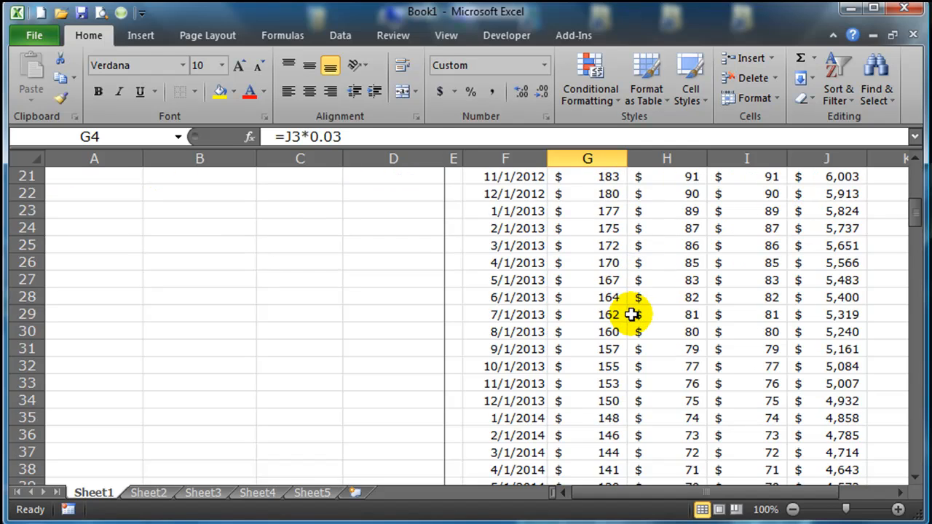
{"action": "scroll", "coordinate": [643, 320], "scroll_direction": "down", "scroll_amount": 20}
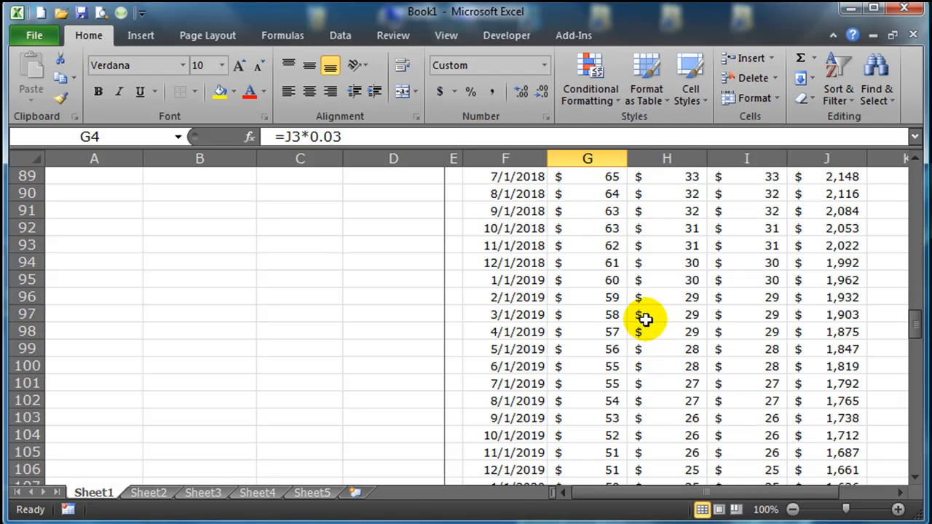
{"action": "scroll", "coordinate": [651, 325], "scroll_direction": "down", "scroll_amount": 7}
{"action": "scroll", "coordinate": [653, 325], "scroll_direction": "up", "scroll_amount": 1}
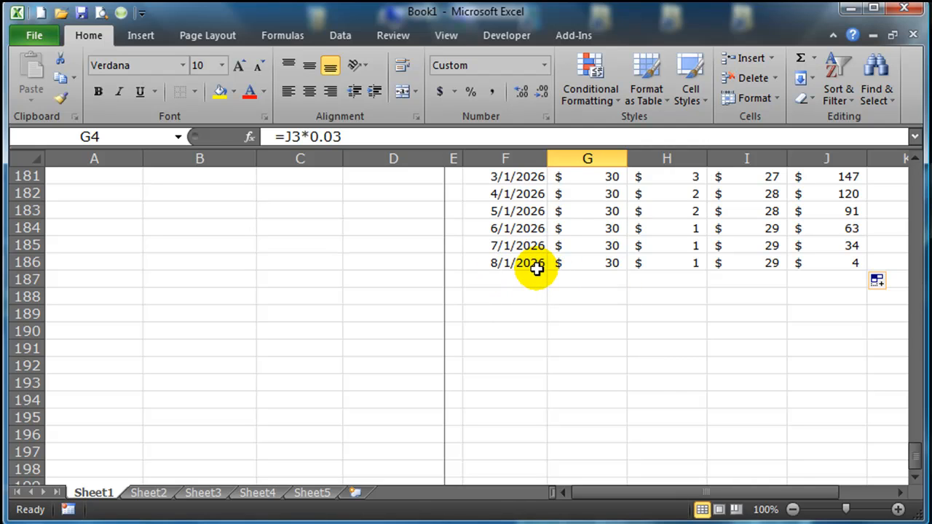
{"action": "scroll", "coordinate": [561, 313], "scroll_direction": "up", "scroll_amount": 20}
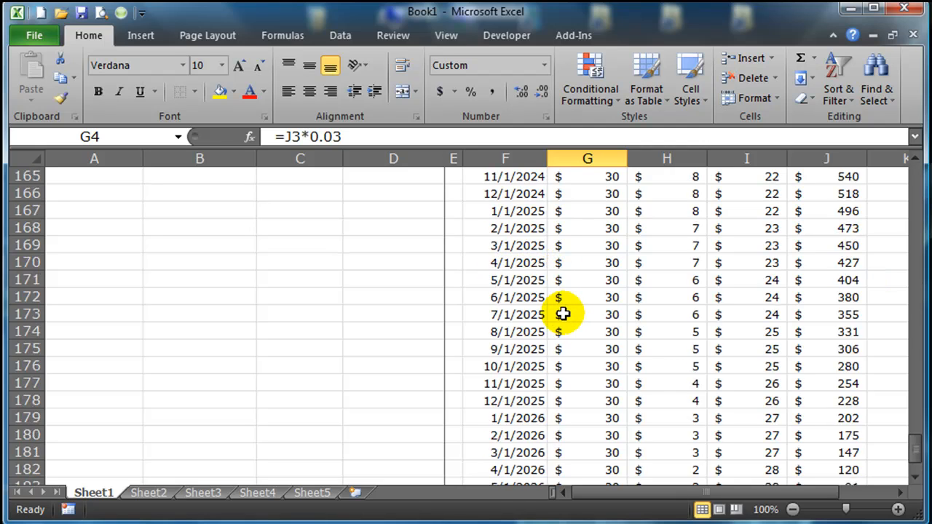
{"action": "scroll", "coordinate": [584, 314], "scroll_direction": "up", "scroll_amount": 9}
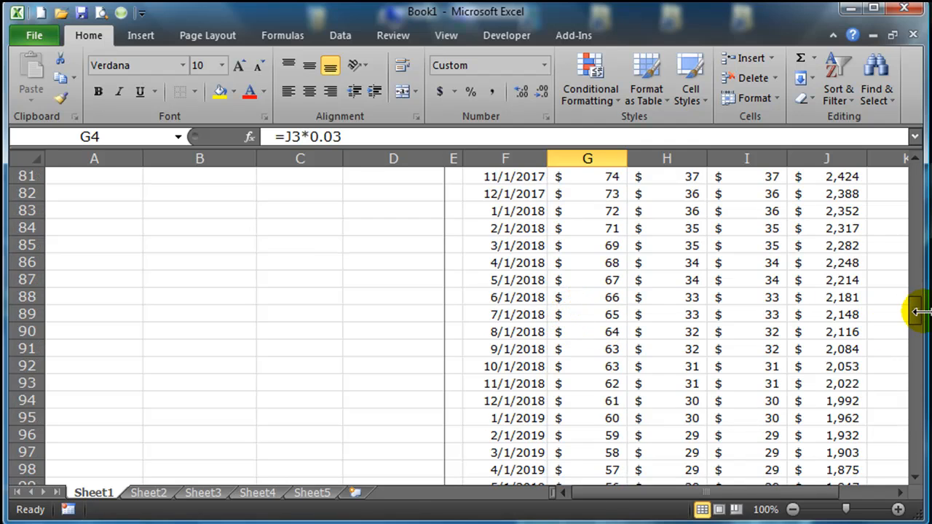
- Enter the label "Time to Pay off Credit Card 2" in cell A9
{"action": "left_click_drag", "start_coordinate": [915, 311], "coordinate": [919, 175]}
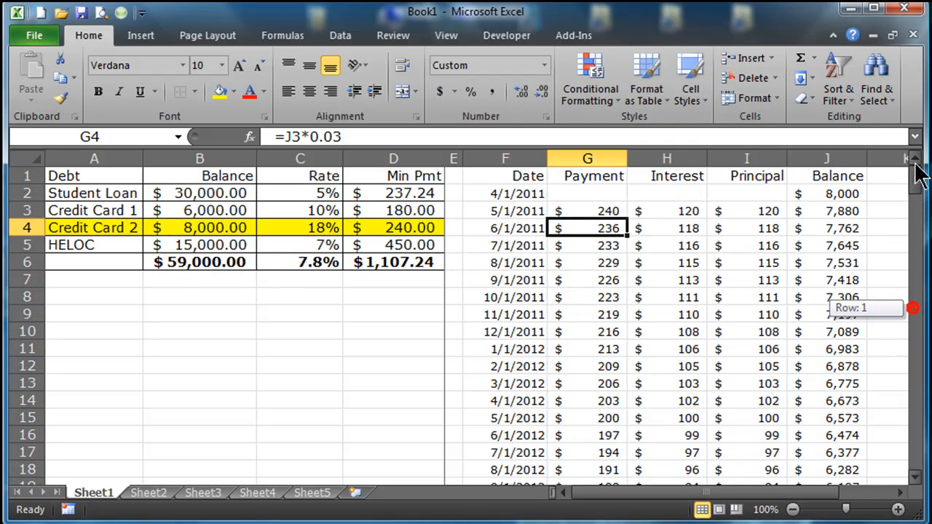
{"action": "left_click", "coordinate": [113, 308]}
{"action": "type", "text": "Time to Pay off Credit"}
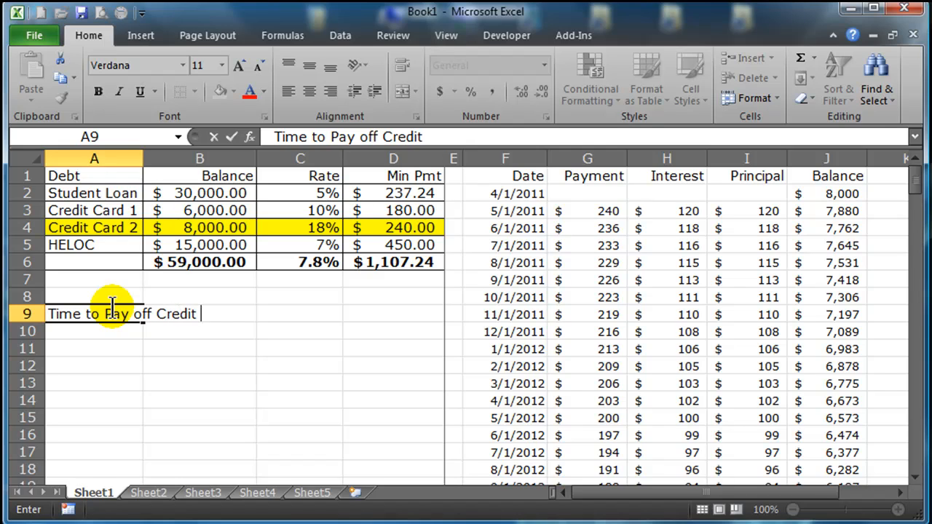
{"action": "key", "text": "Tab"}
{"action": "key", "text": "Tab"}
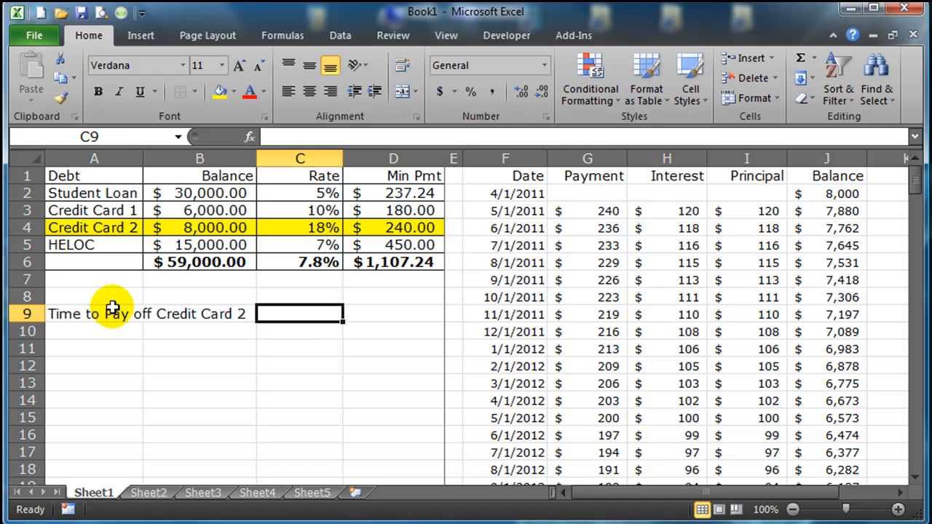
- Calculate the payoff time in years in C9 with the formula =(MAX(F2:F186)-TODAY())/365.25
{"action": "type", "text": "="}
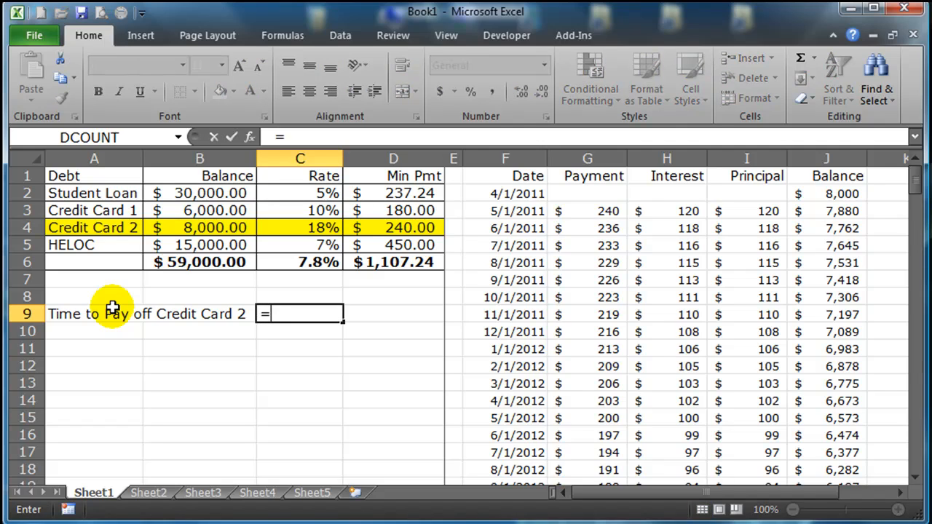
{"action": "type", "text": "max("}
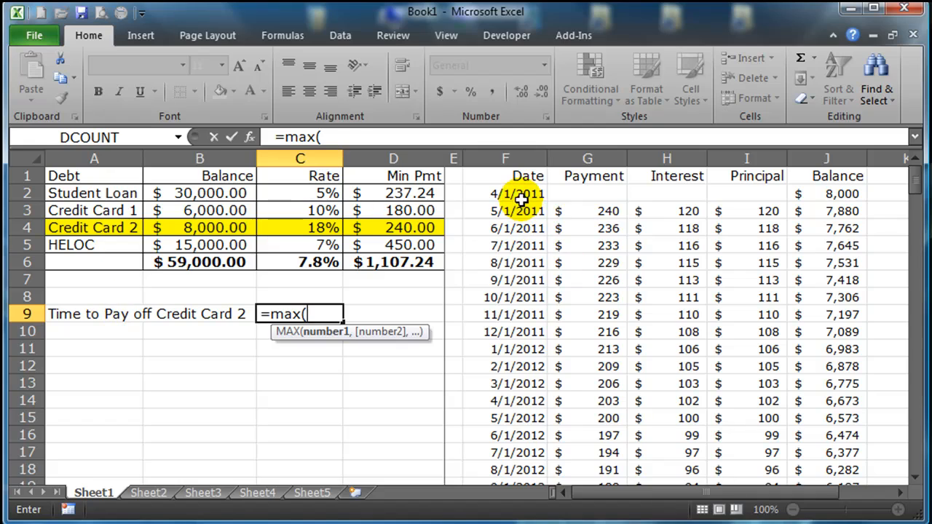
{"action": "left_click_drag", "start_coordinate": [515, 193], "coordinate": [534, 447]}
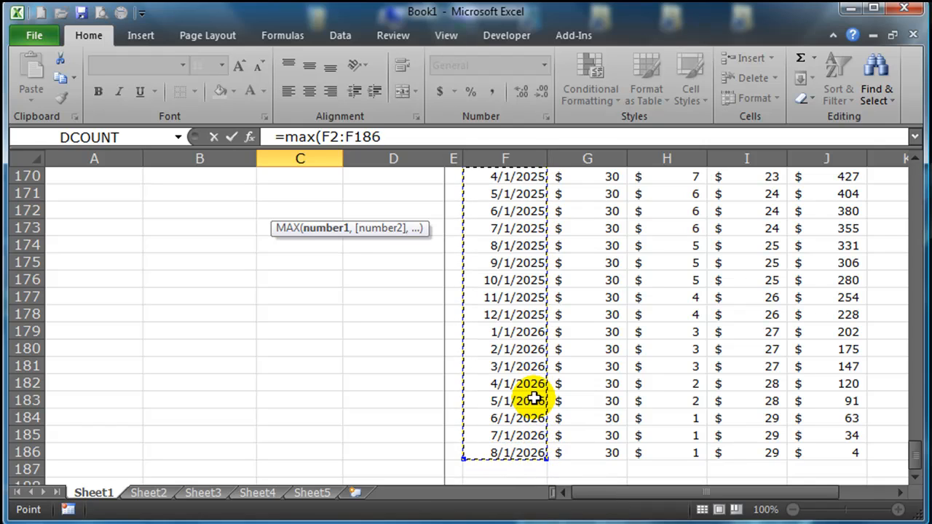
{"action": "type", "text": ")"}
{"action": "left_click", "coordinate": [397, 137]}
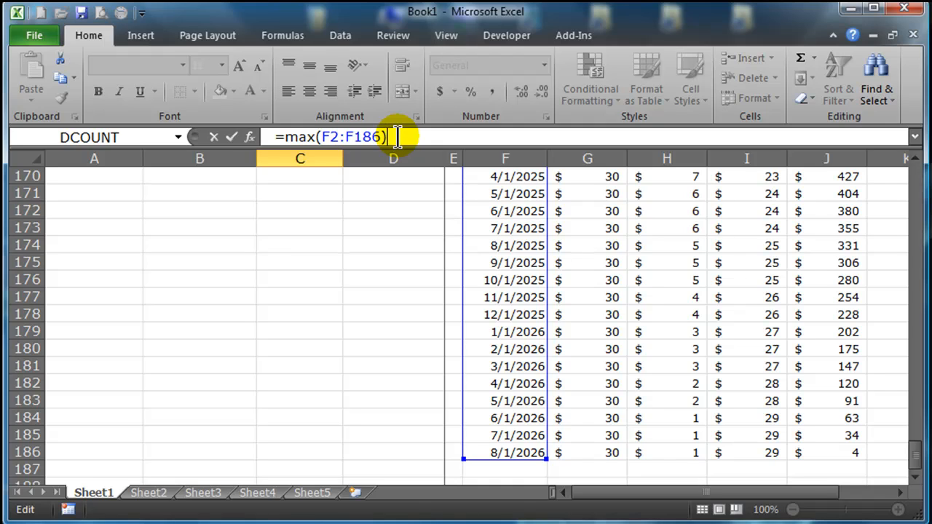
{"action": "type", "text": "-today()"}
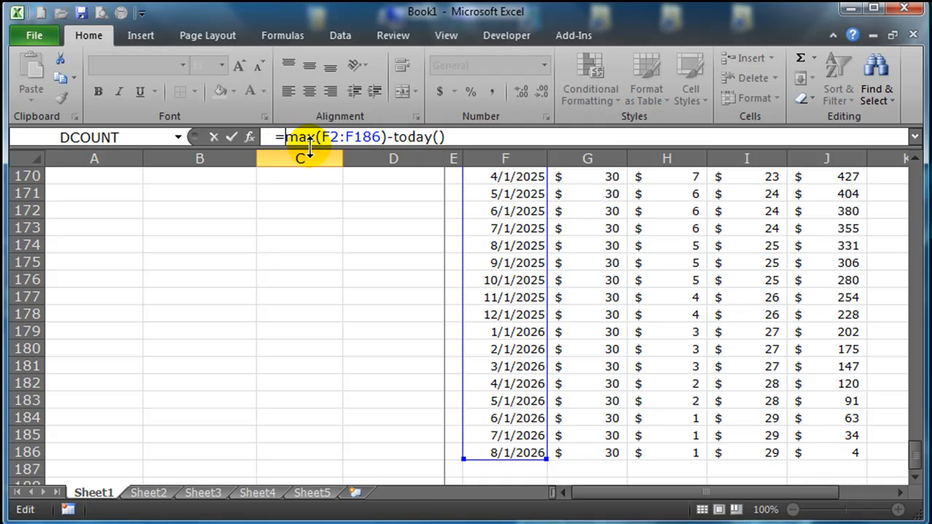
{"action": "type", "text": "("}
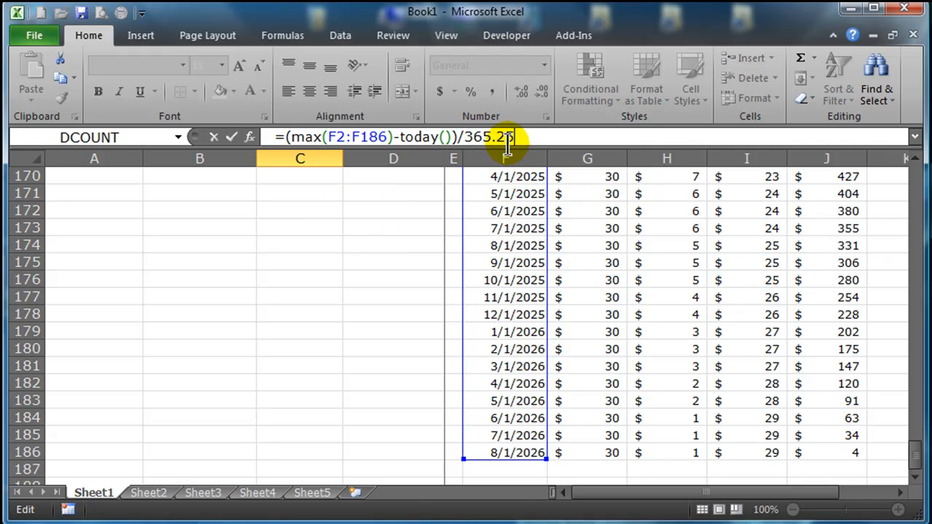
{"action": "key", "text": "Return"}
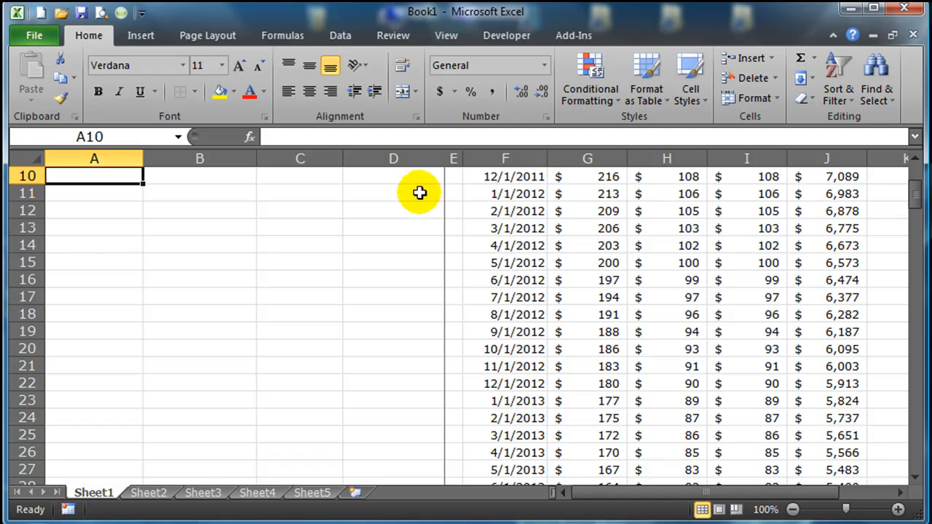
{"action": "scroll", "coordinate": [281, 277], "scroll_direction": "up", "scroll_amount": 3}
{"action": "left_click", "coordinate": [313, 368]}
{"action": "left_click", "coordinate": [308, 316]}
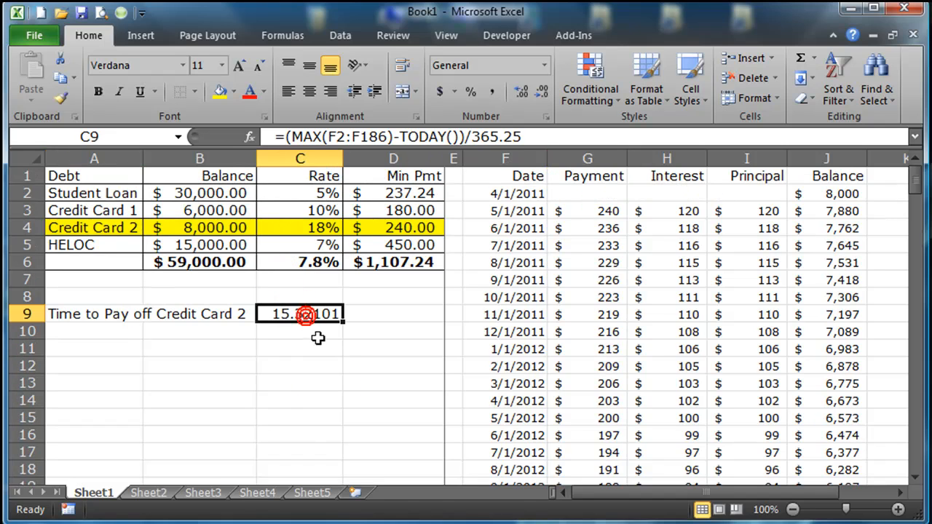